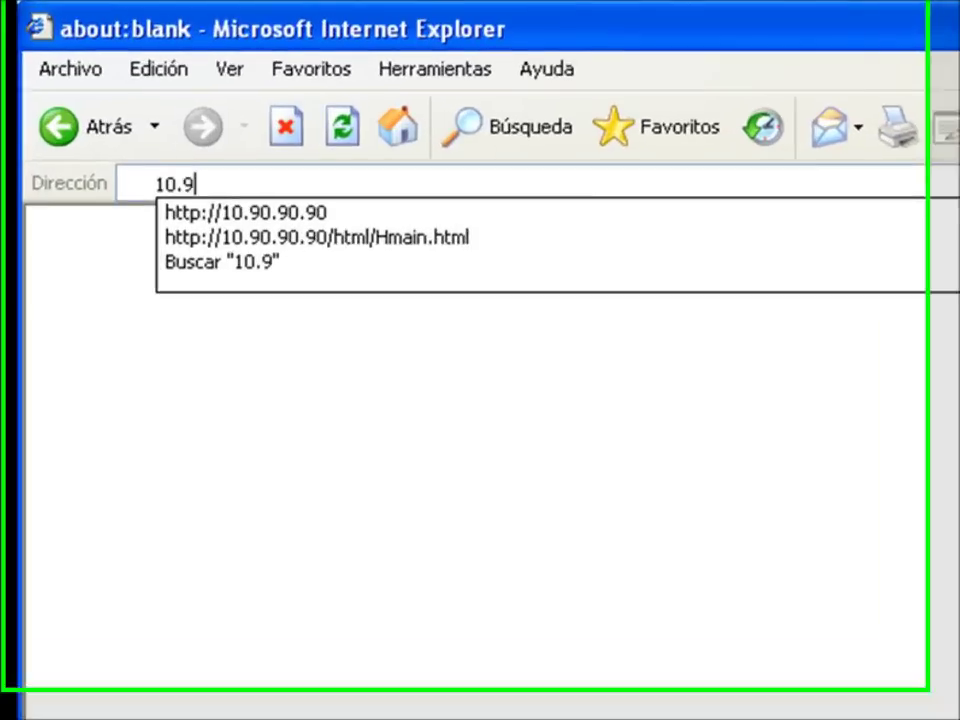
Step: Open the DGS-3650 management page at 10.90.90.90 and apply Acceso as the switch's system name
text(90.)
key(Return)
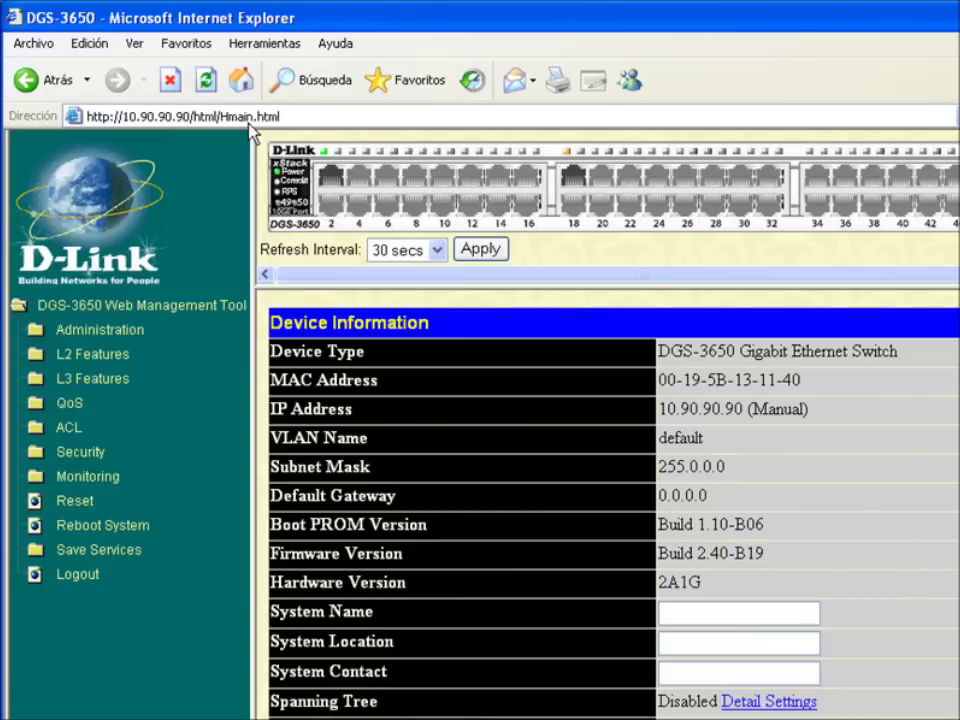
click(784, 604)
text(Acceso)
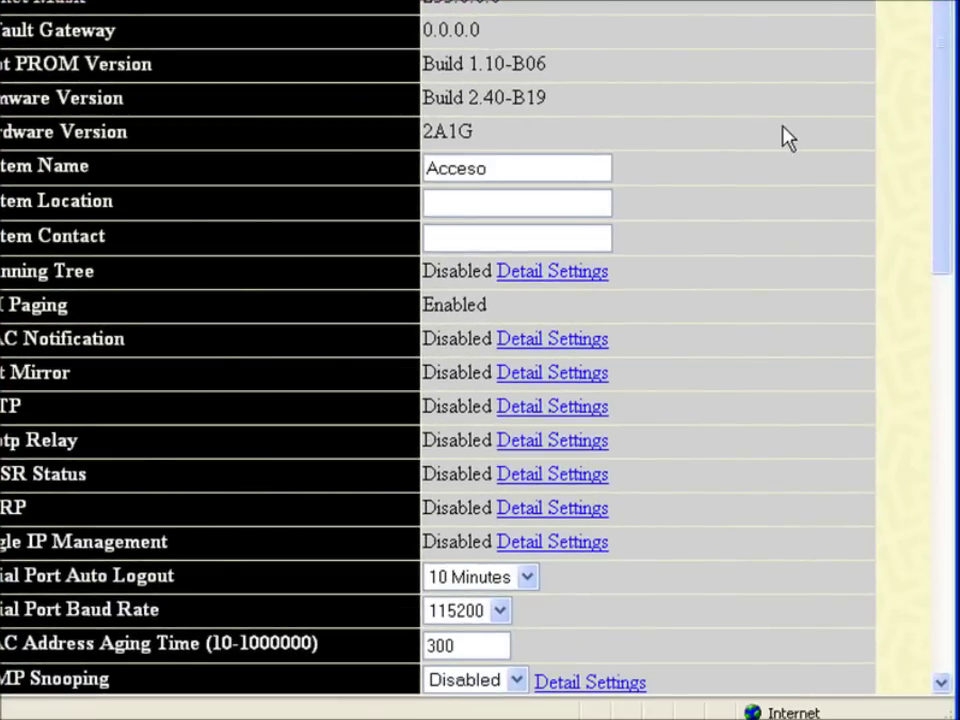
scroll(784, 137, down, 10)
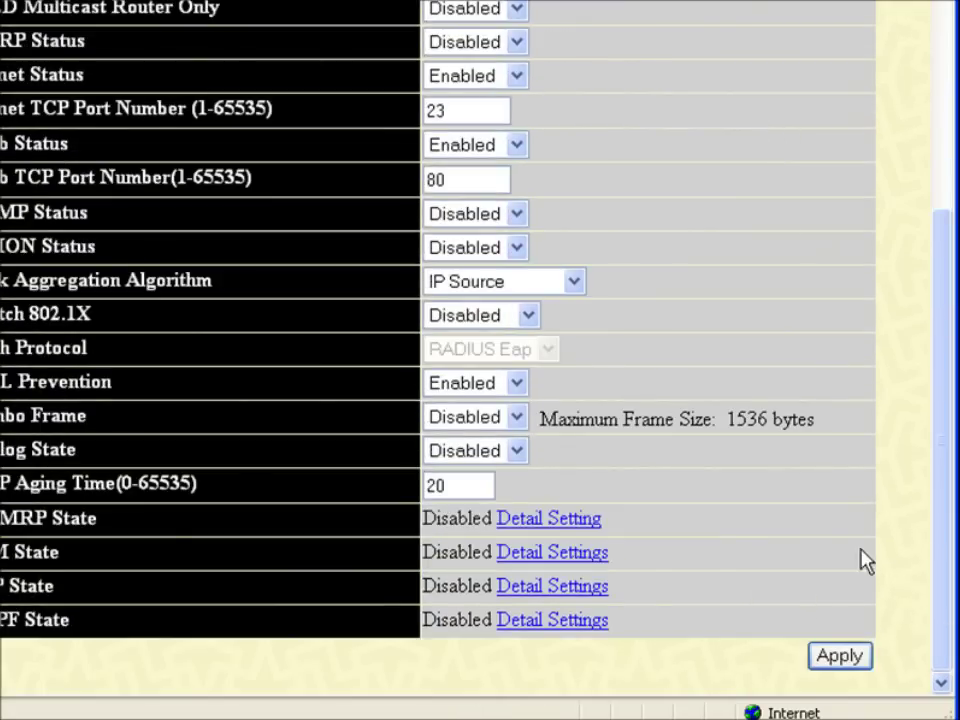
click(838, 655)
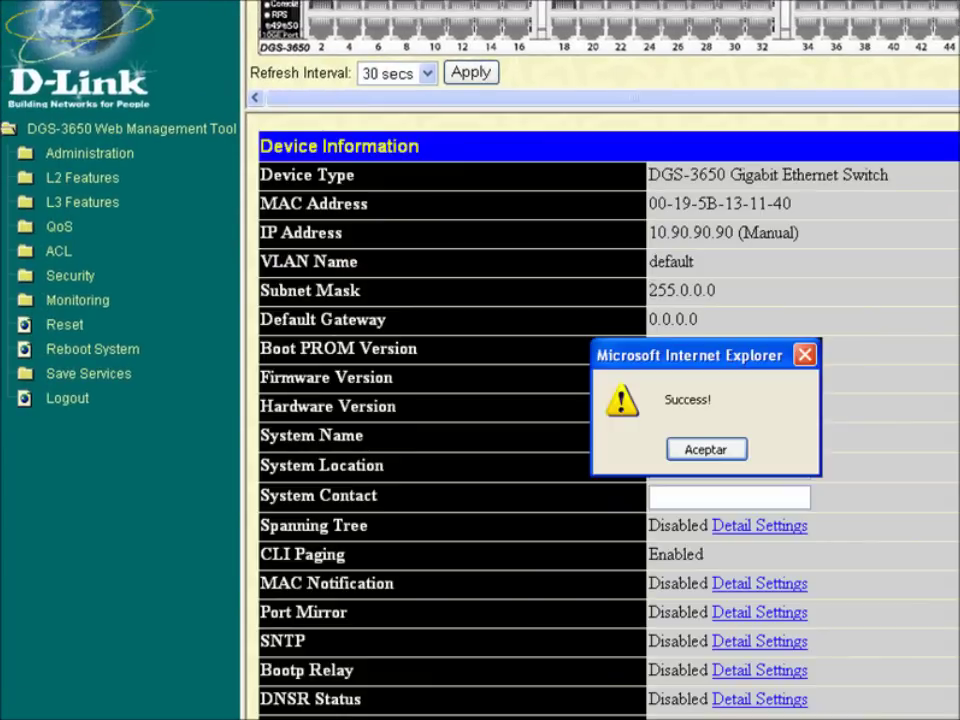
click(718, 455)
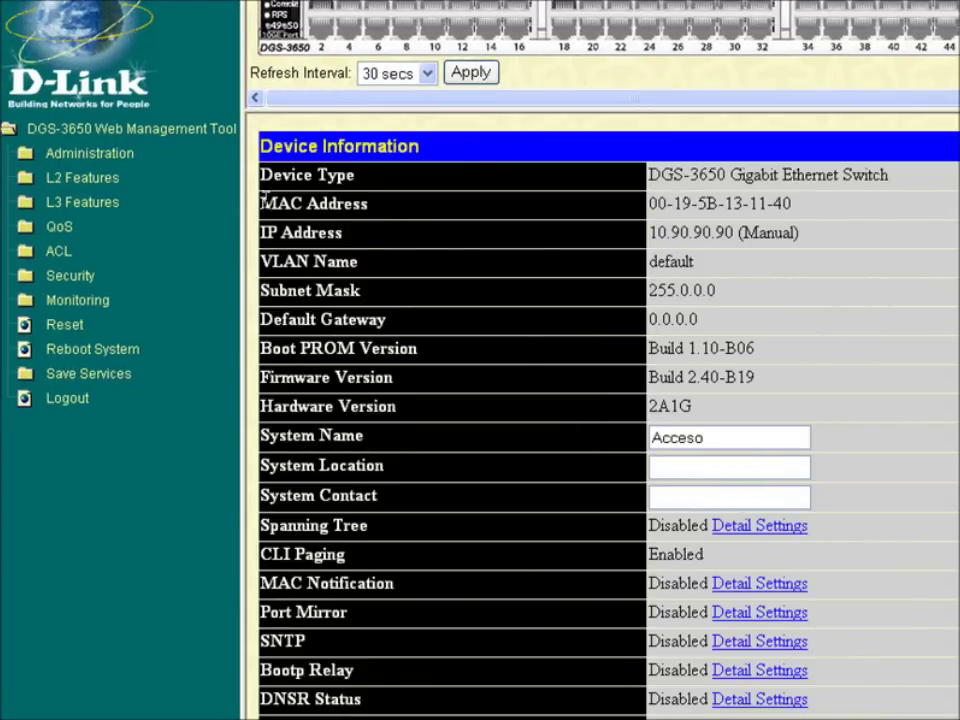
Step: Set the Acceso switch's IP address to 192.168.0.250 with subnet mask 255.255.255.0 and apply the settings
click(72, 155)
click(97, 188)
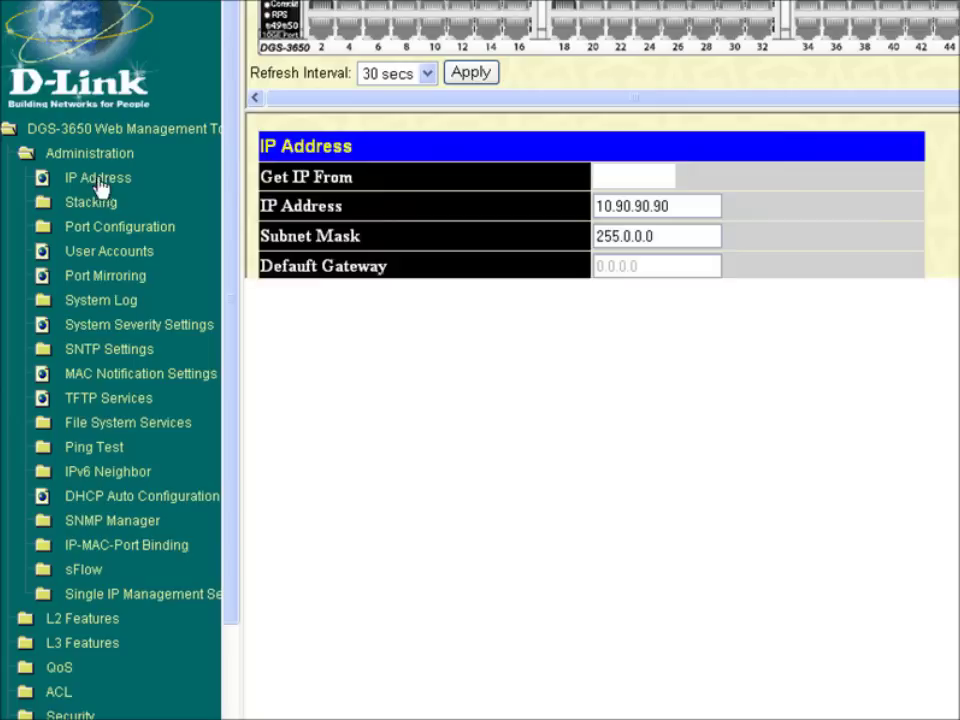
drag(678, 205, 563, 197)
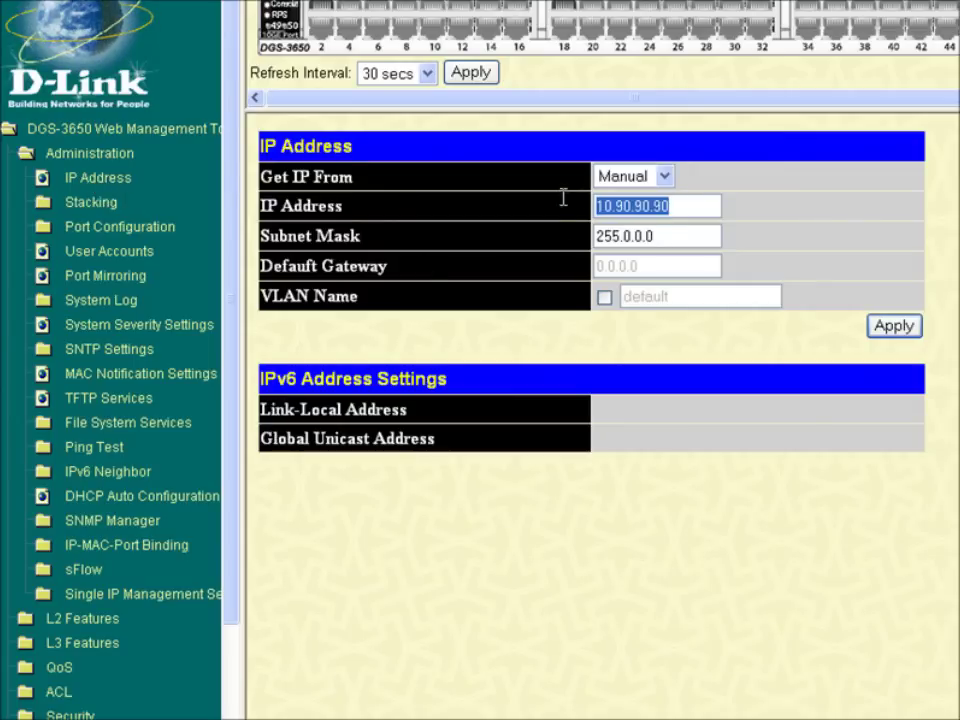
text(192.1)
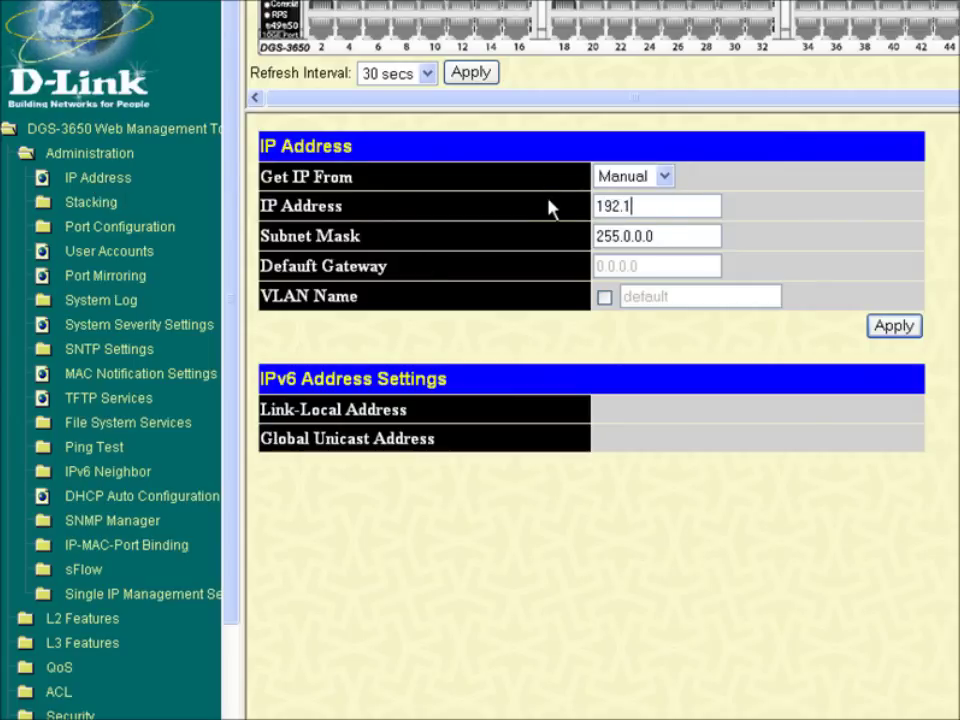
text(68.0.250)
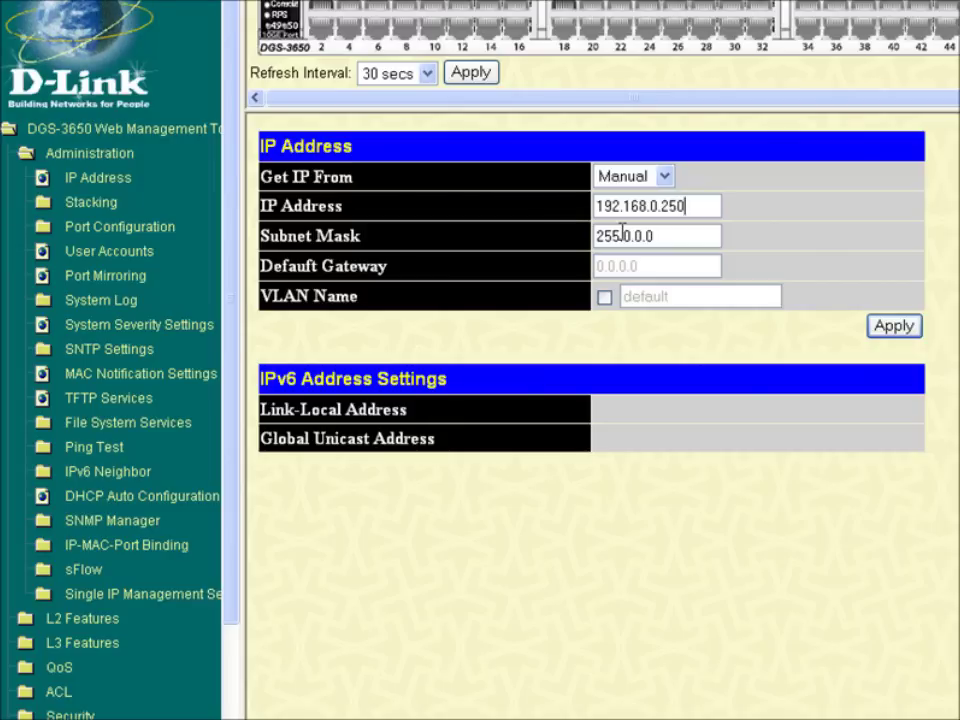
drag(658, 237, 574, 240)
text(255.255.255.0)
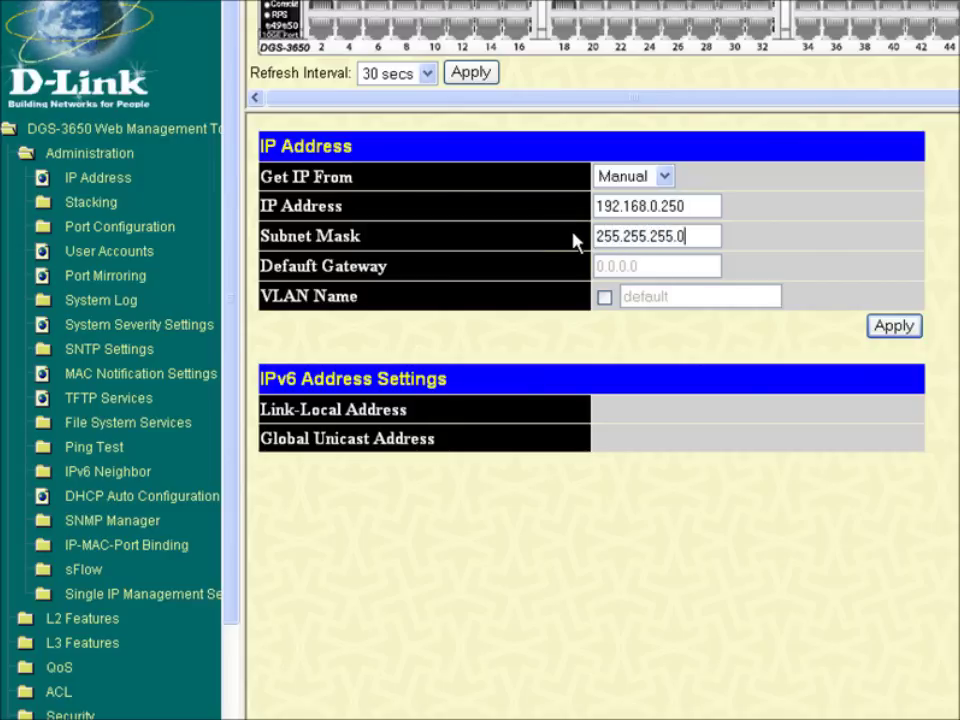
click(870, 328)
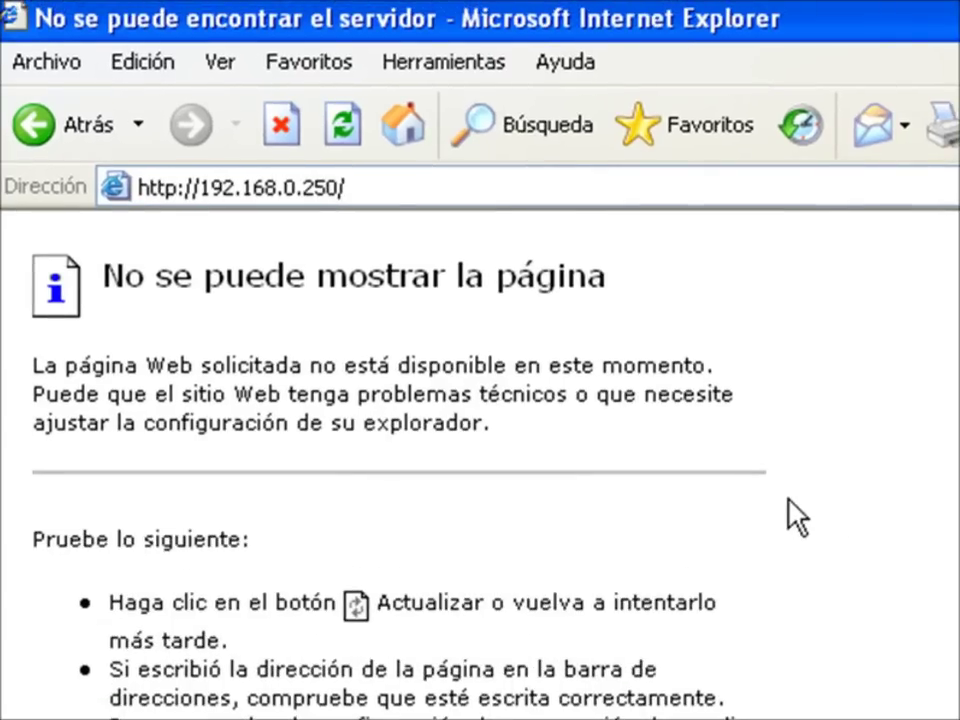
Step: Connect to the DGS-3627 switch at 10.90.90.90 and log in with blank credentials
click(310, 184)
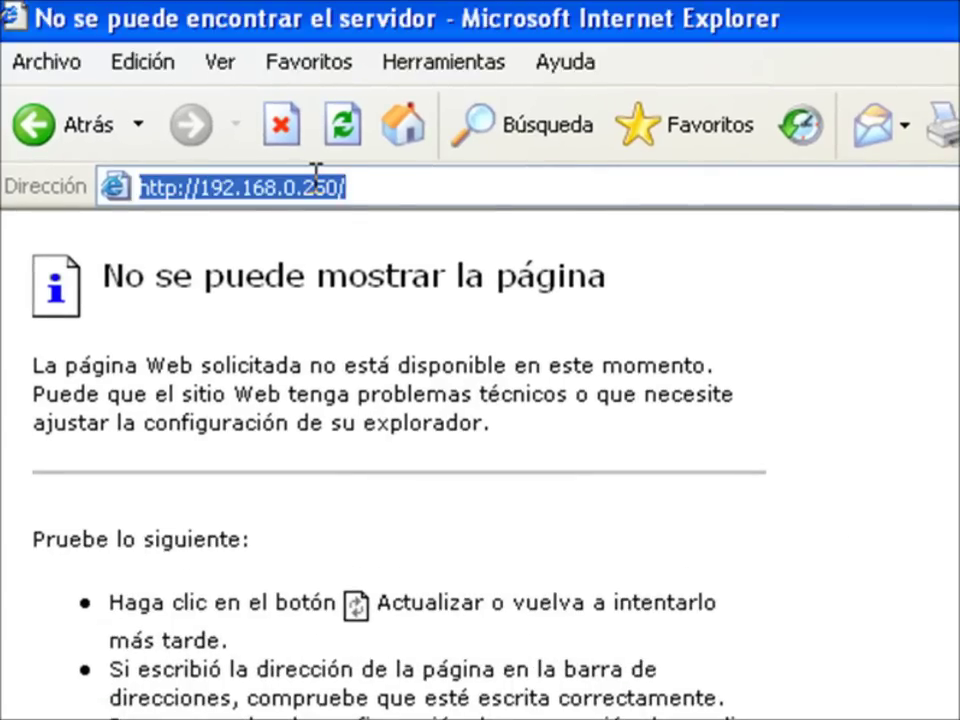
text(10)
key(Down)
key(Return)
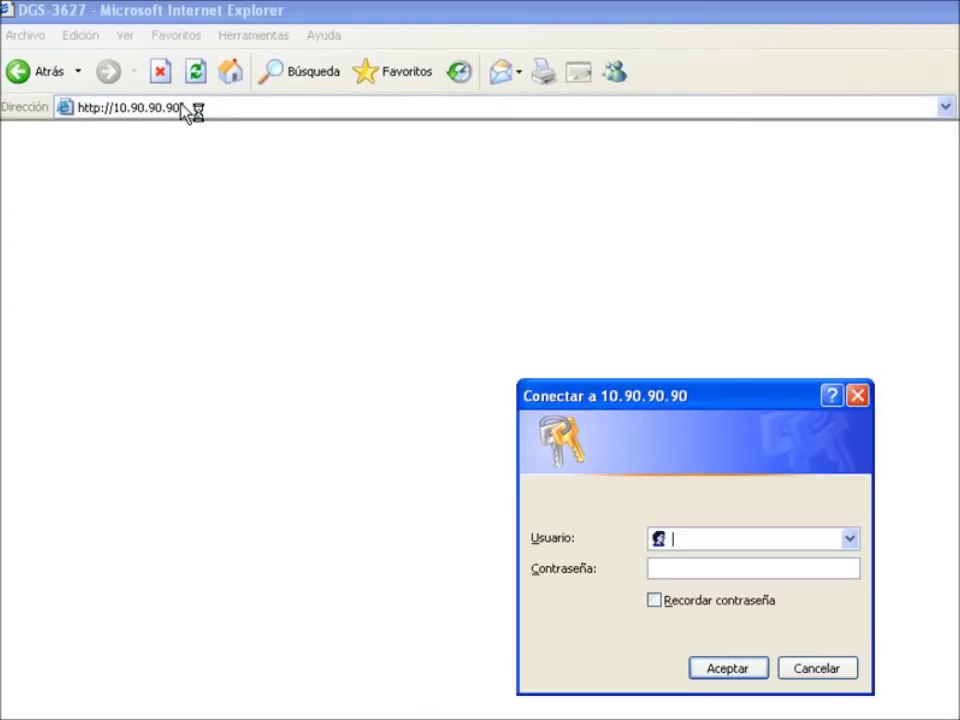
key(Return)
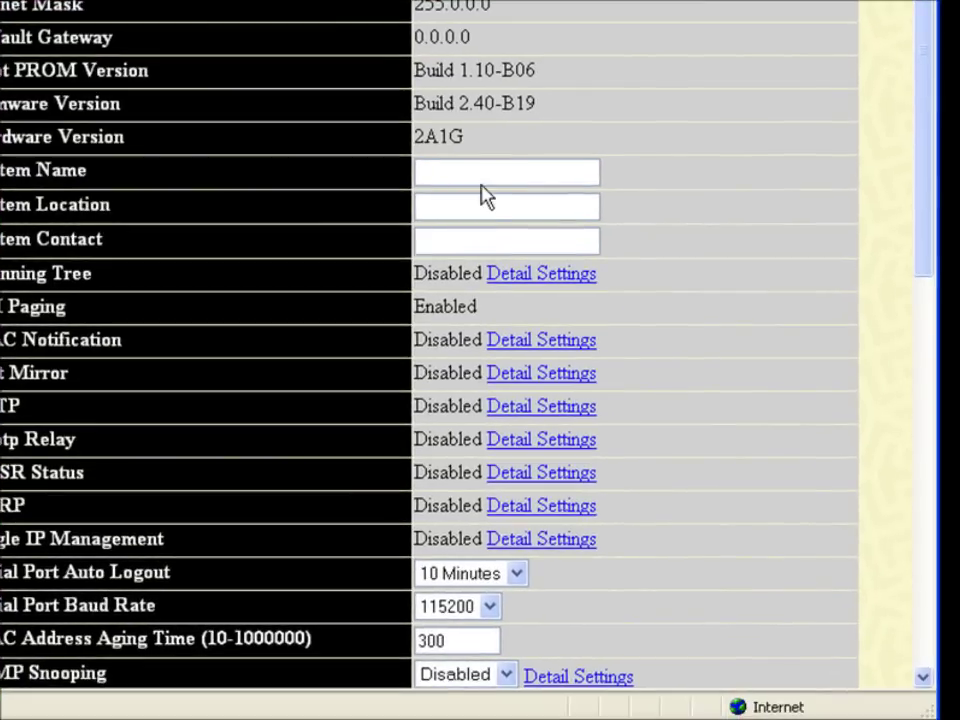
Step: Set the DGS-3627 switch's system name to Distribucion2 and apply the device settings
click(690, 601)
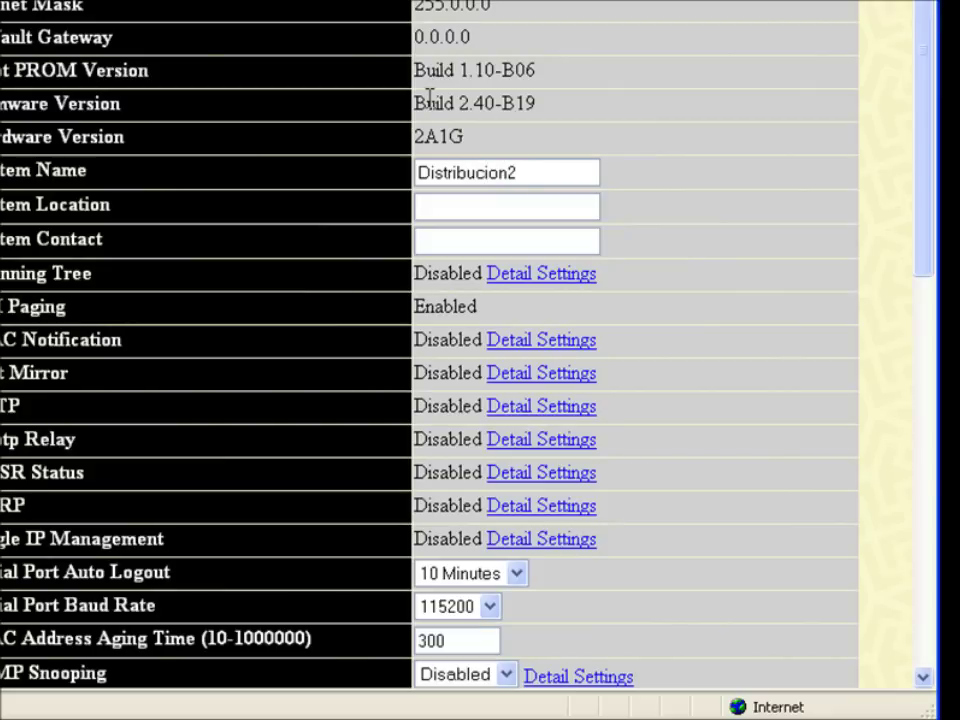
scroll(596, 144, down, 10)
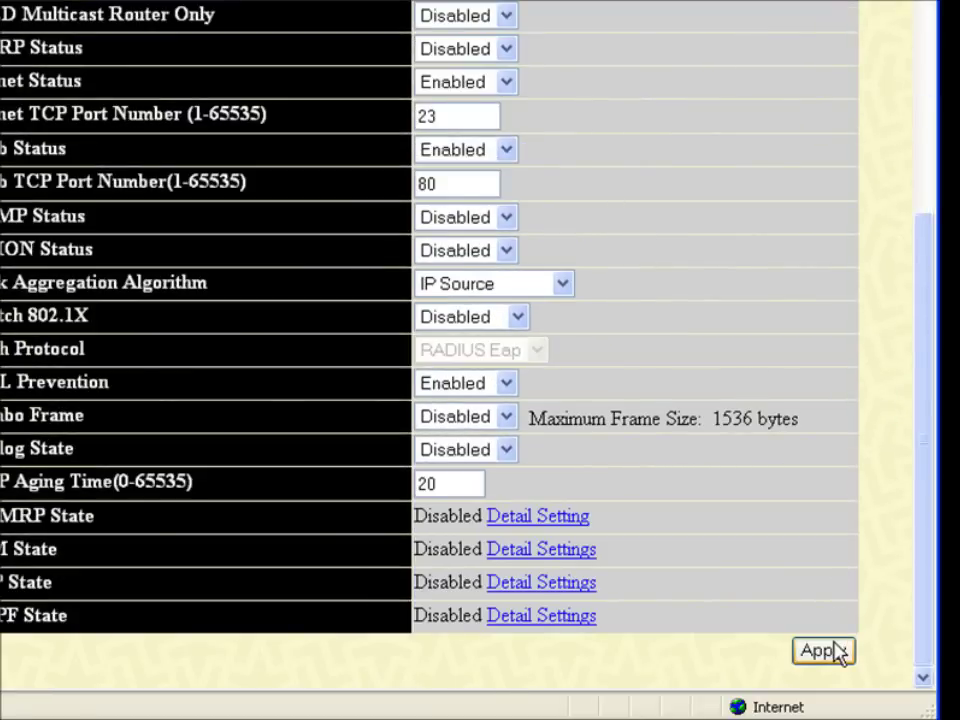
click(836, 652)
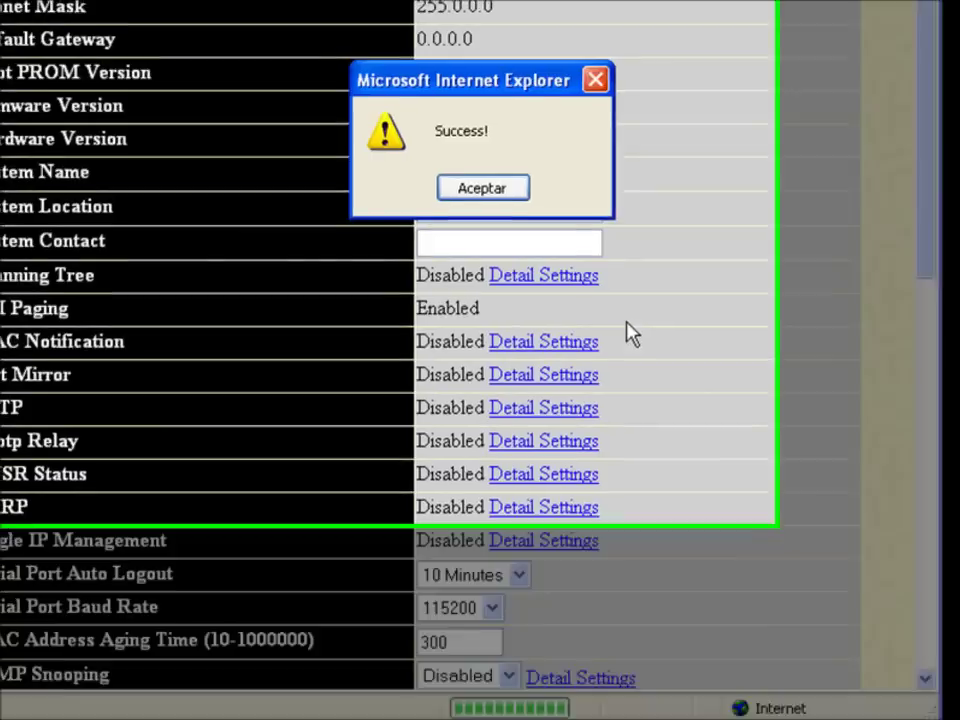
click(482, 187)
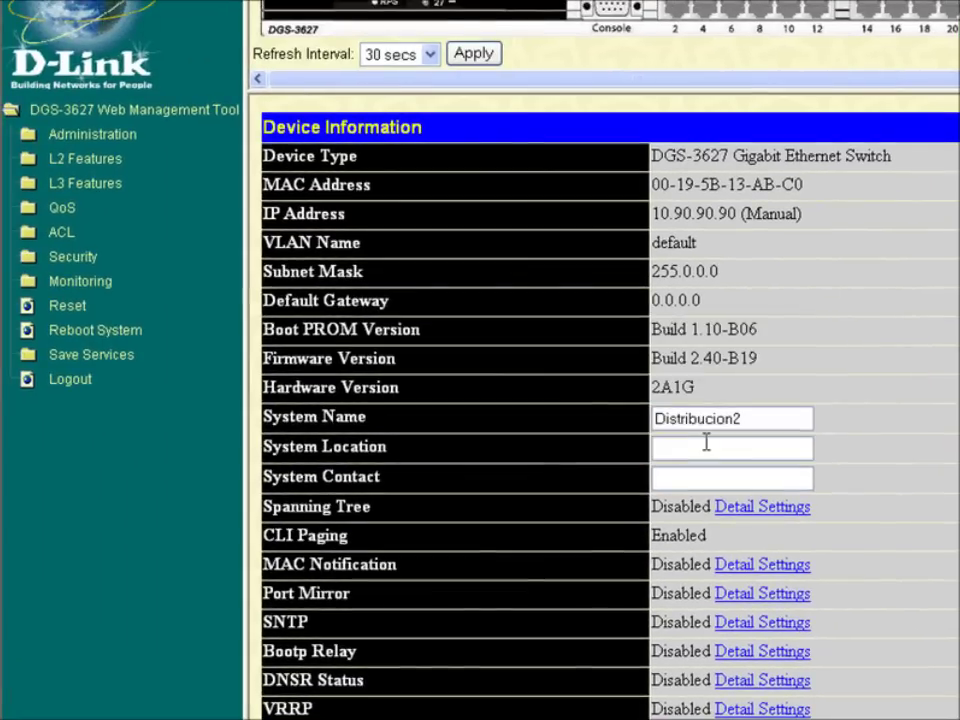
Step: Set the Distribucion2 switch's IP address to 192.168.0.252 with subnet mask 255.255.255.0 and apply the settings
click(92, 134)
click(100, 160)
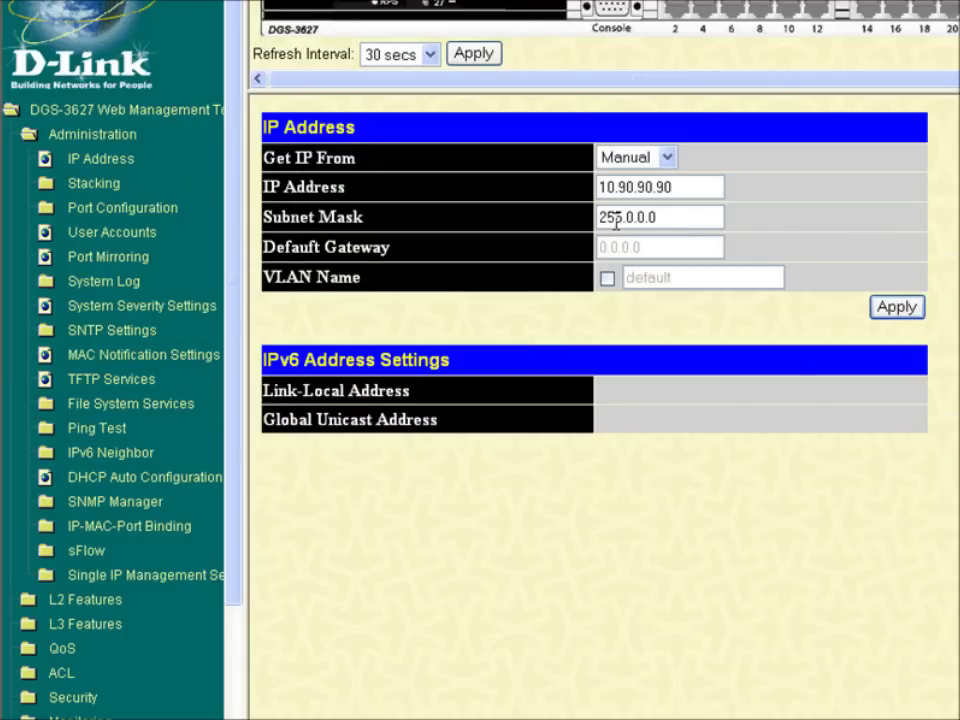
drag(705, 191, 545, 197)
text(192)
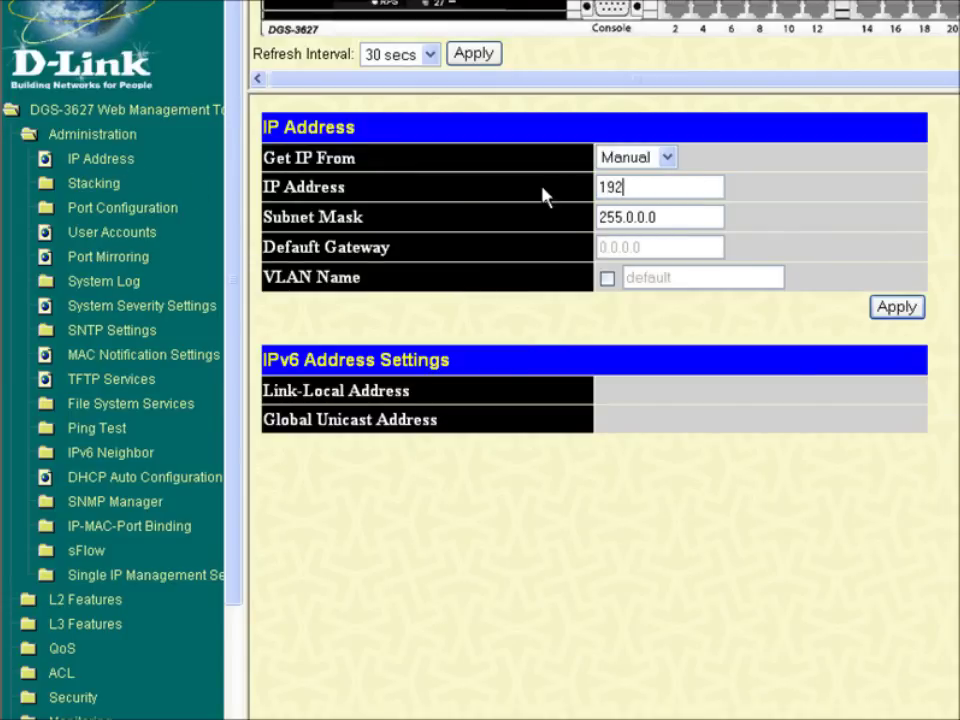
text(.168.0.)
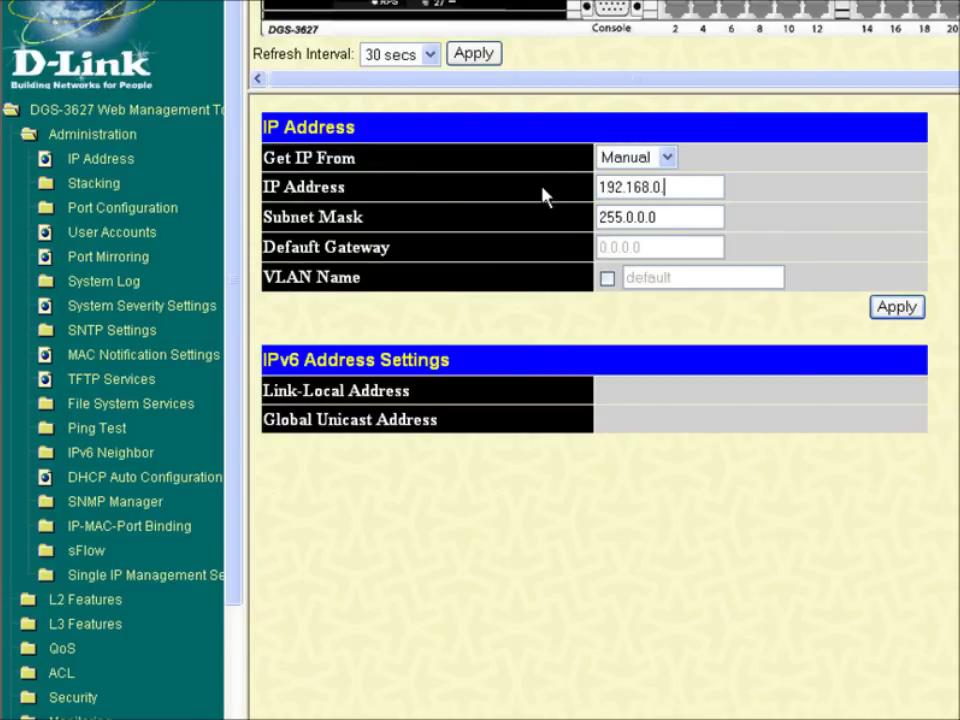
text(252)
key(Tab)
text(255.255.255.0)
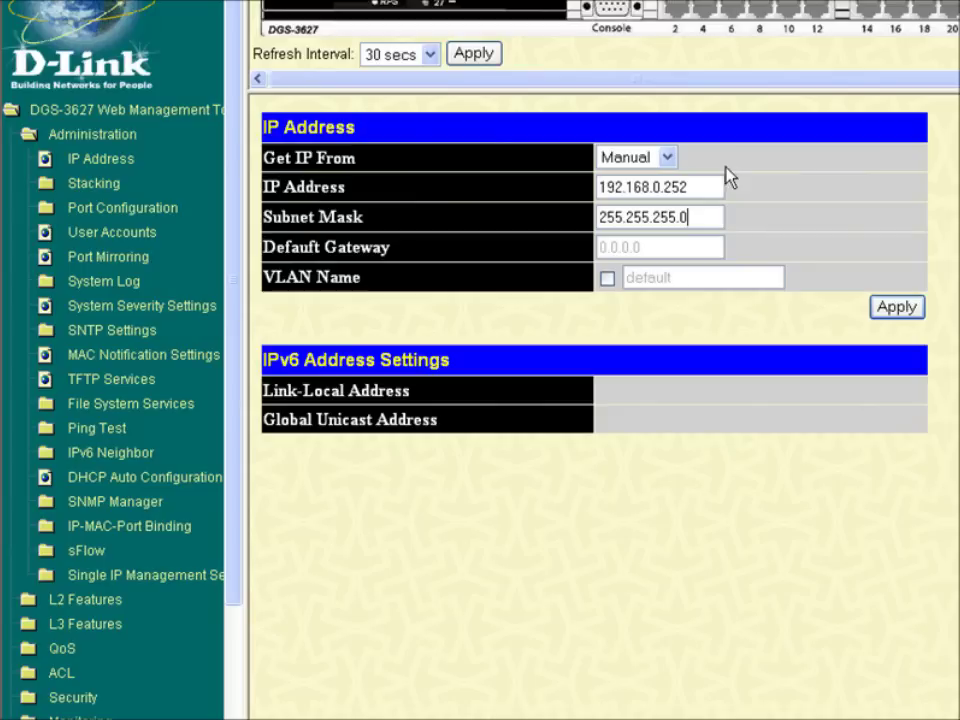
click(889, 305)
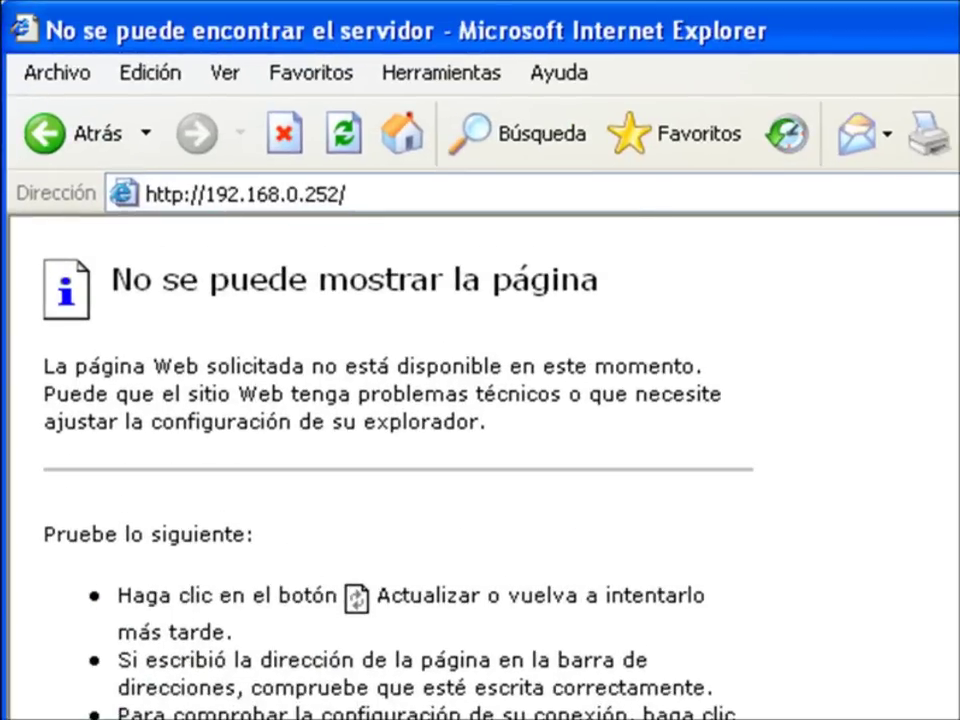
Step: Connect to the other DGS-3627 switch at 10.90.90.90 and log in with the credentials left blank
click(431, 191)
text(10)
key(Down)
key(Return)
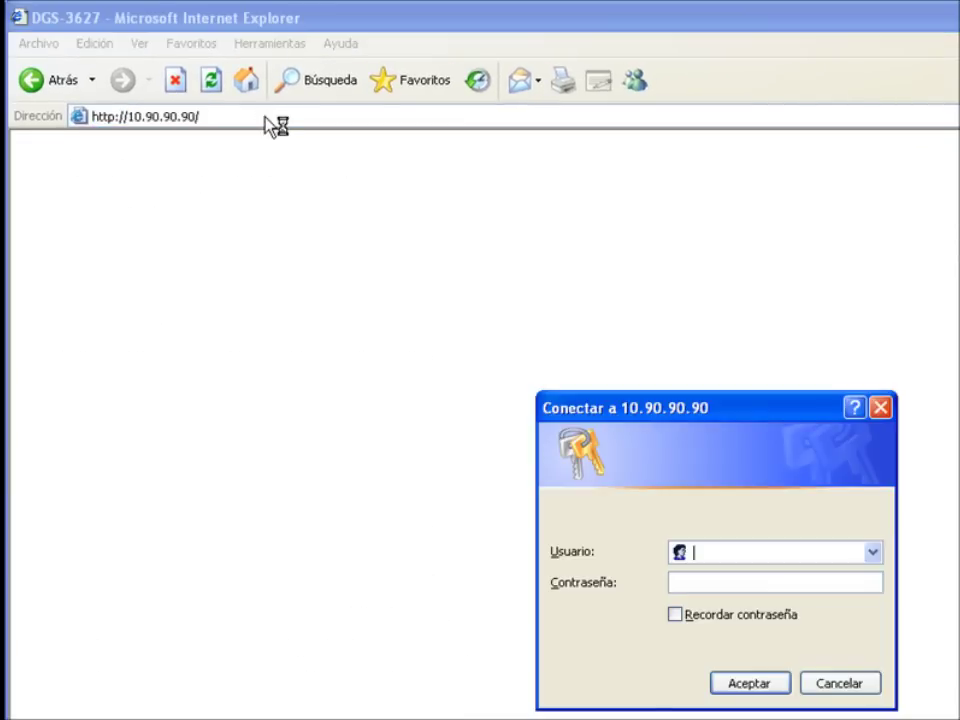
key(Return)
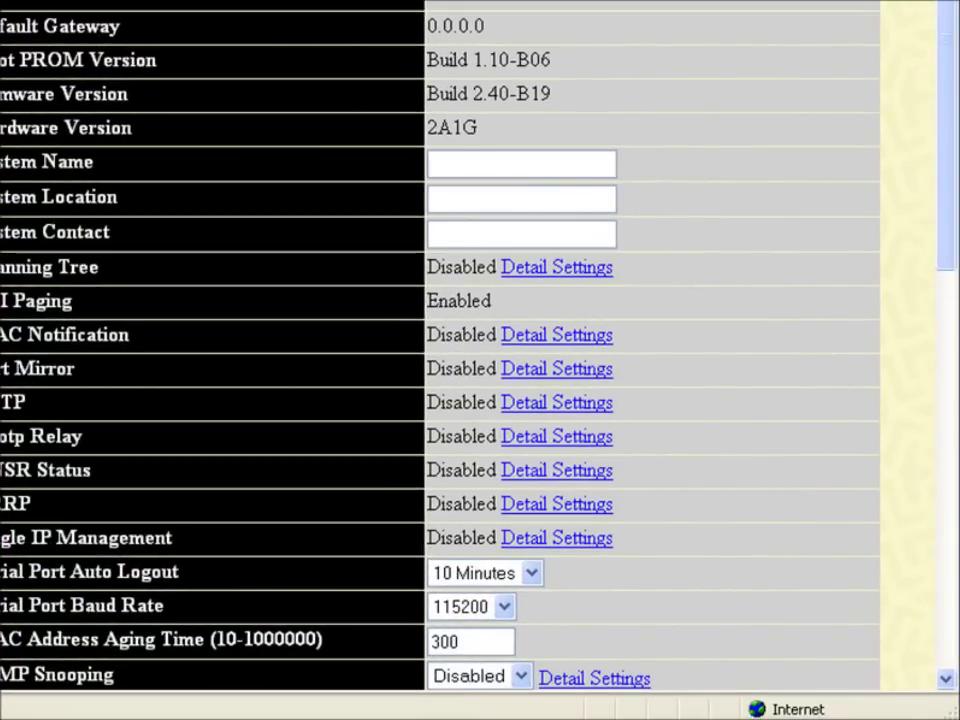
Step: Set this second DGS-3627 switch's system name to Distribucion1 and apply the device settings
click(525, 153)
text(D)
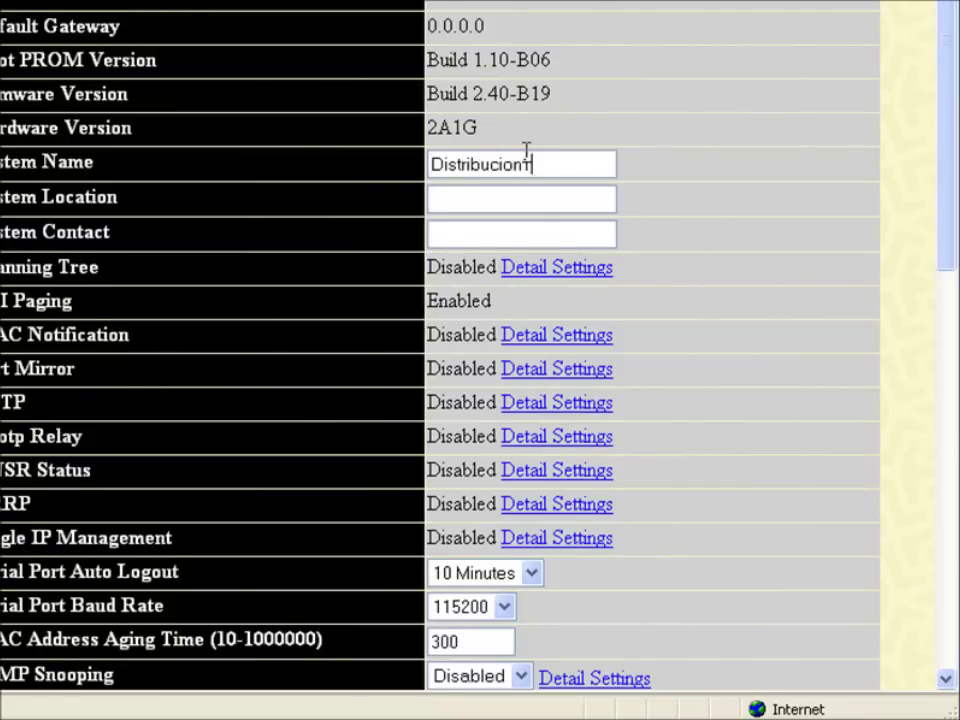
text(istribucion)
scroll(720, 167, down, 10)
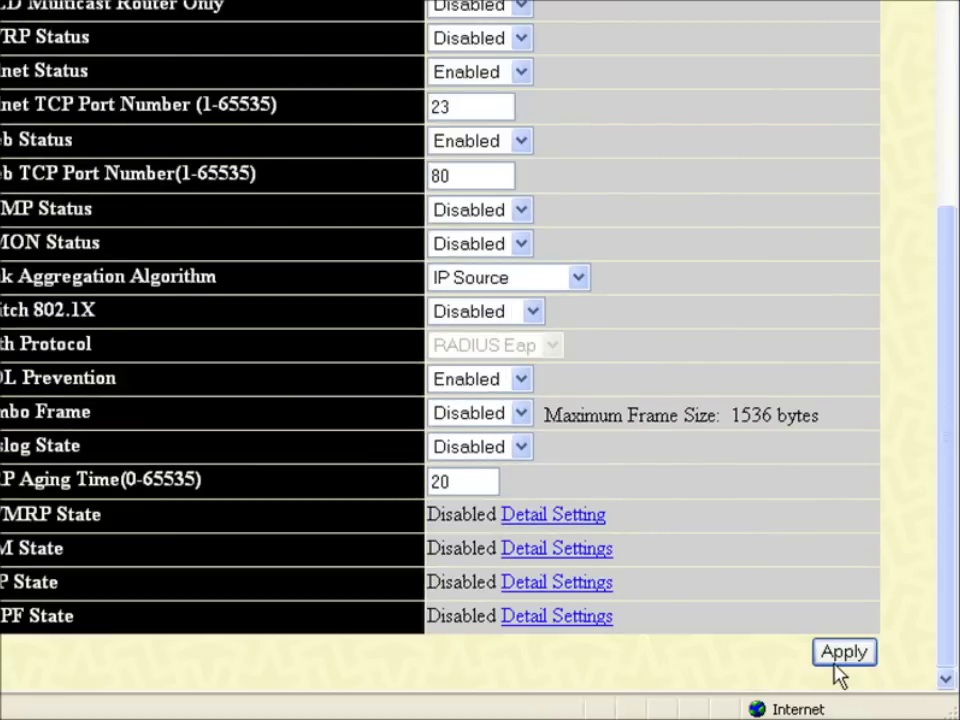
click(840, 660)
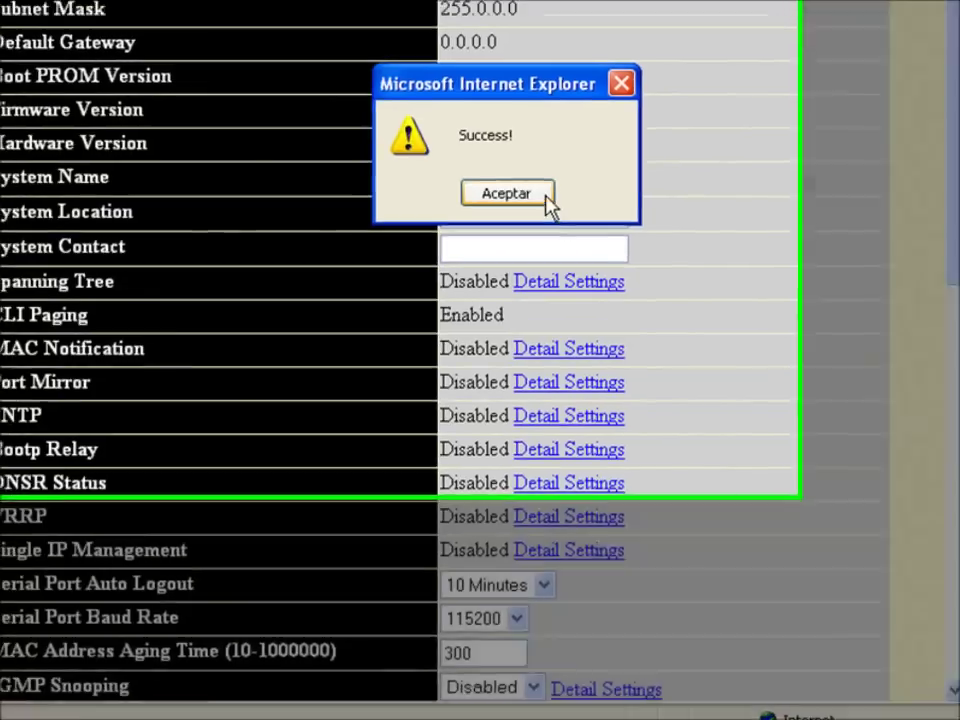
click(528, 182)
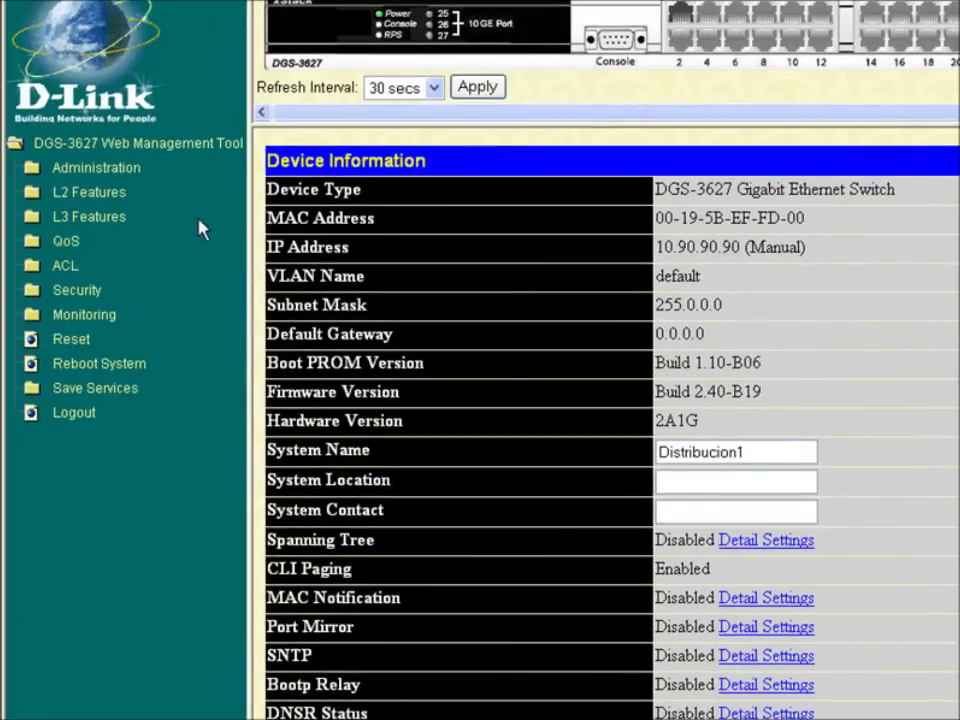
Step: Set the Distribucion1 switch's IP address to 192.168.0.251 with subnet mask 255.255.255.0 and apply the settings
click(110, 190)
click(80, 194)
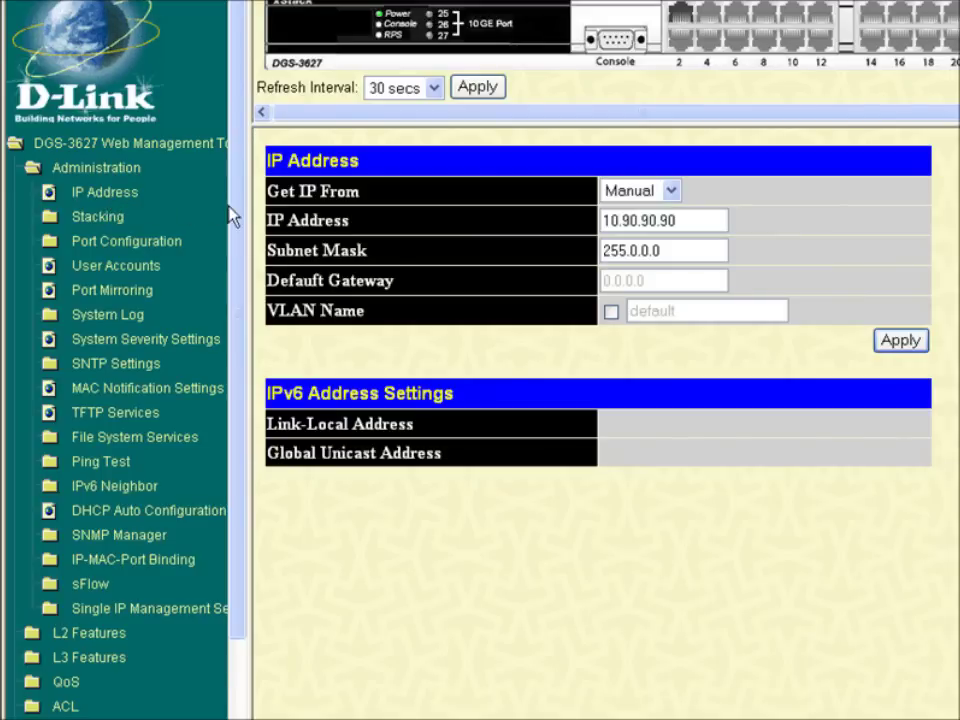
double_click(620, 220)
click(621, 222)
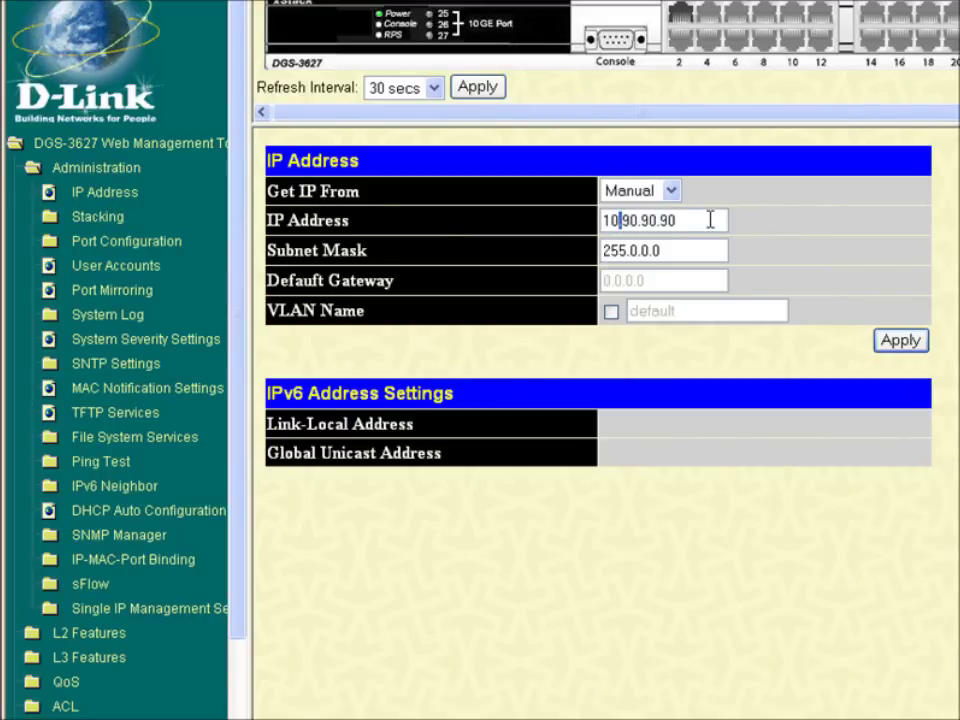
drag(710, 220, 600, 220)
text(192.168.0.251)
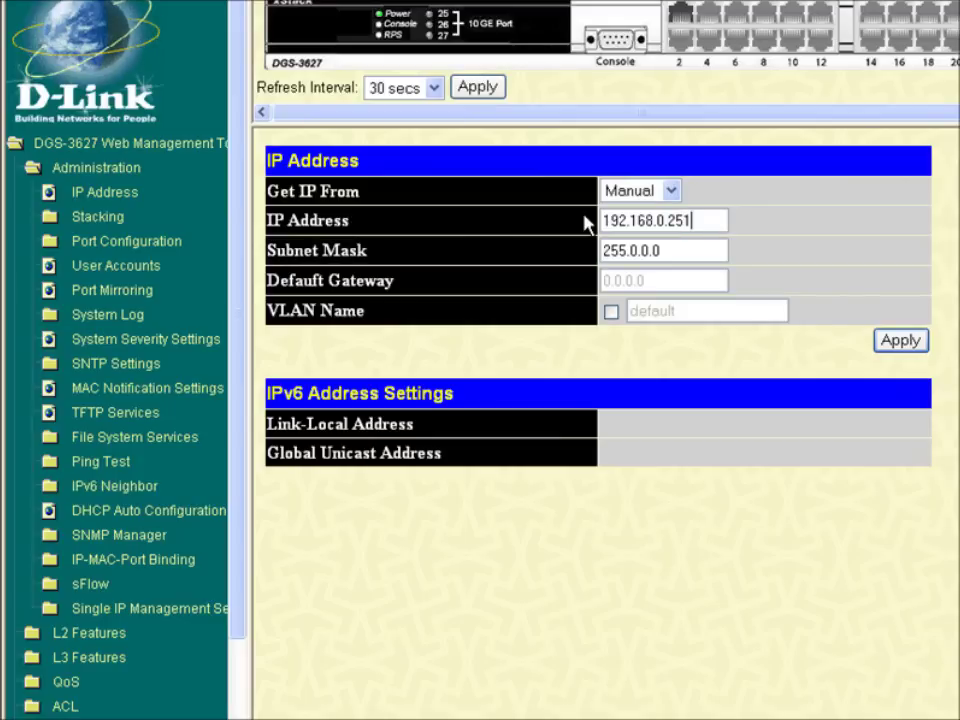
key(Tab)
text(25)
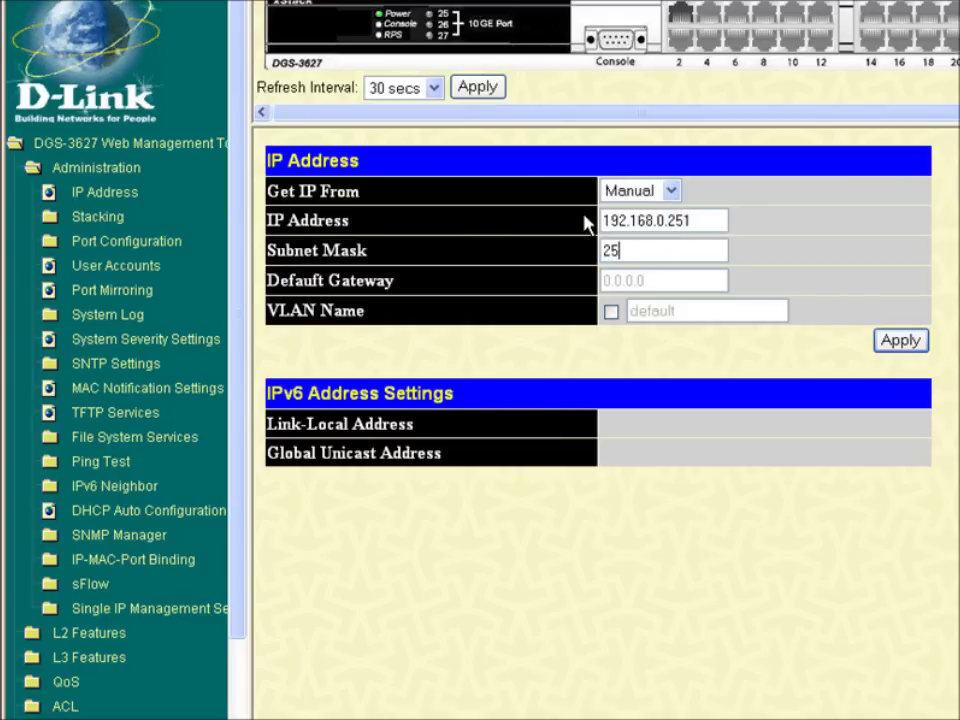
text(5.255.255.0)
key(Tab)
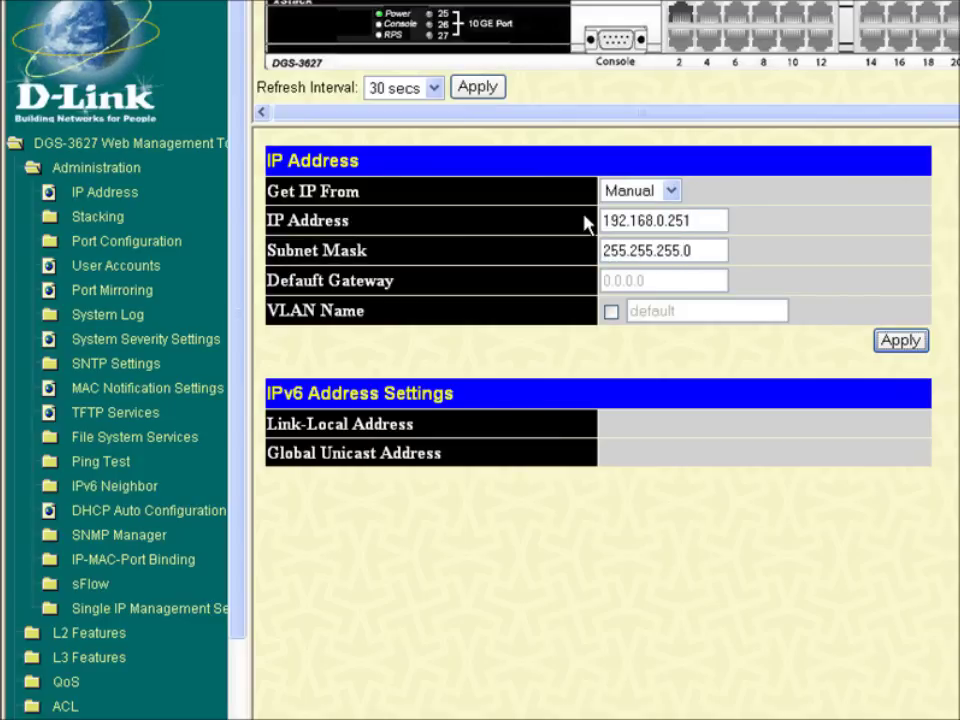
key(Return)
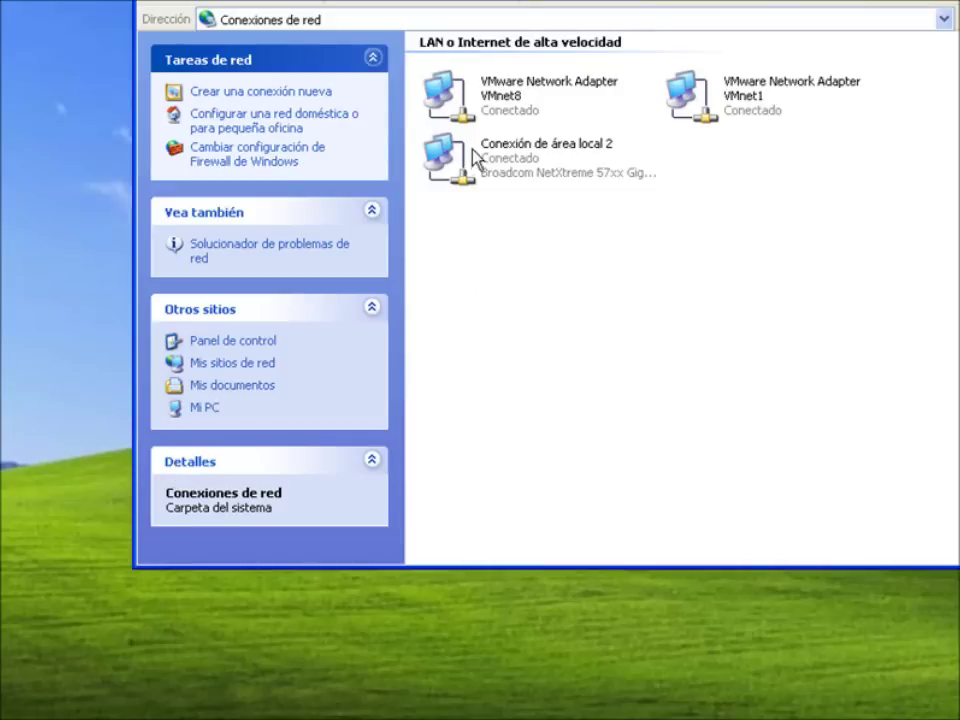
Step: In Windows network connections, set the TCP/IP address of Conexión de área local 2 to 192.168.0.1 and accept the connection properties
right_click(499, 161)
click(556, 328)
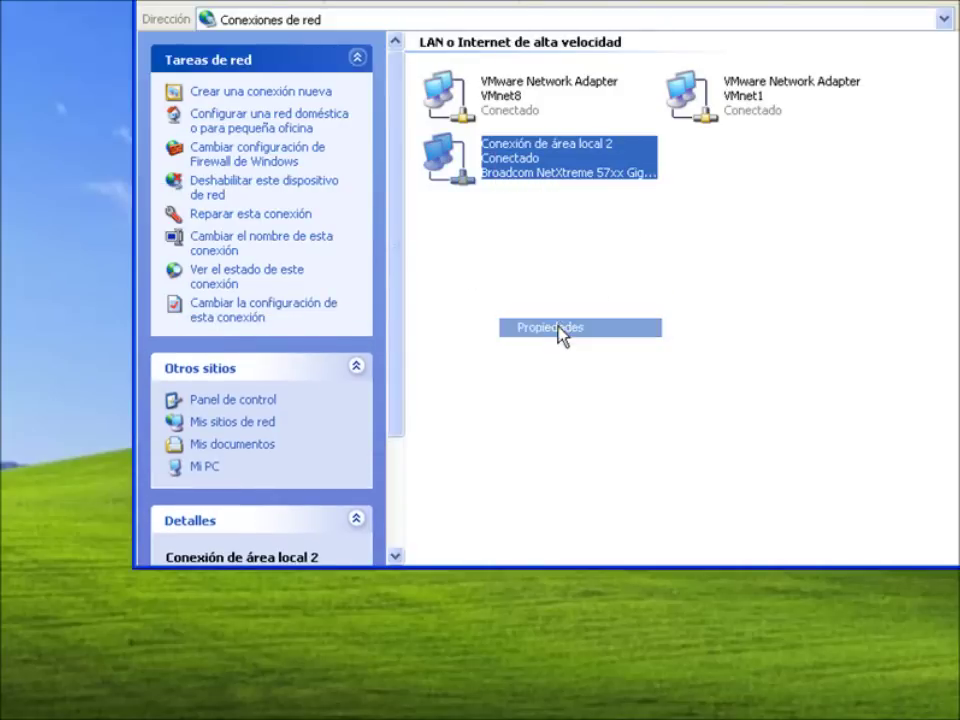
click(466, 194)
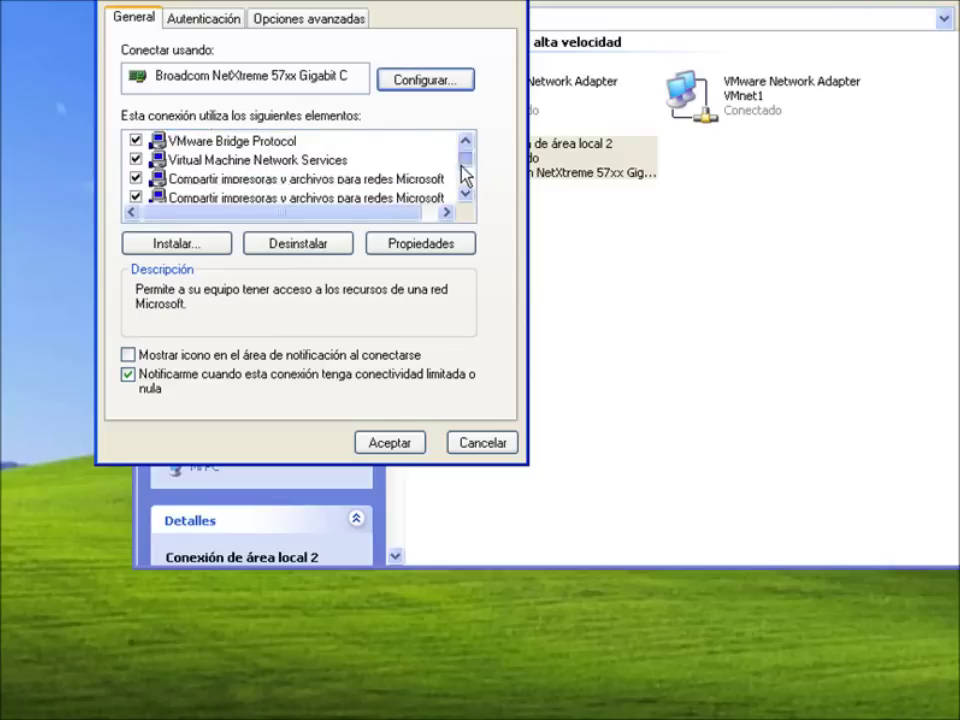
click(466, 177)
double_click(311, 180)
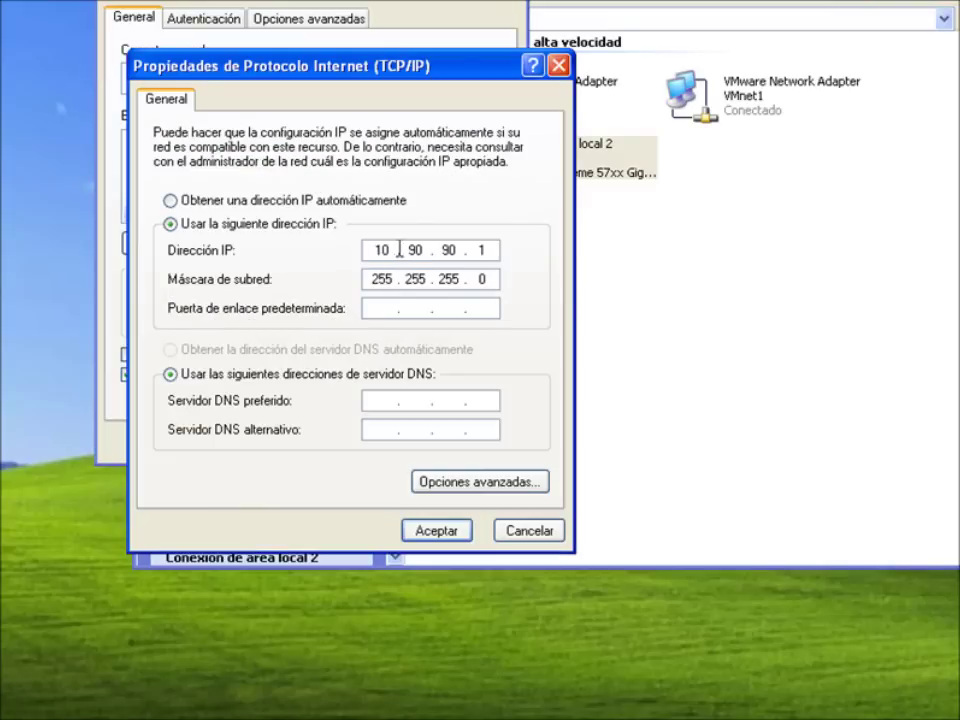
double_click(389, 249)
text(192 . 168)
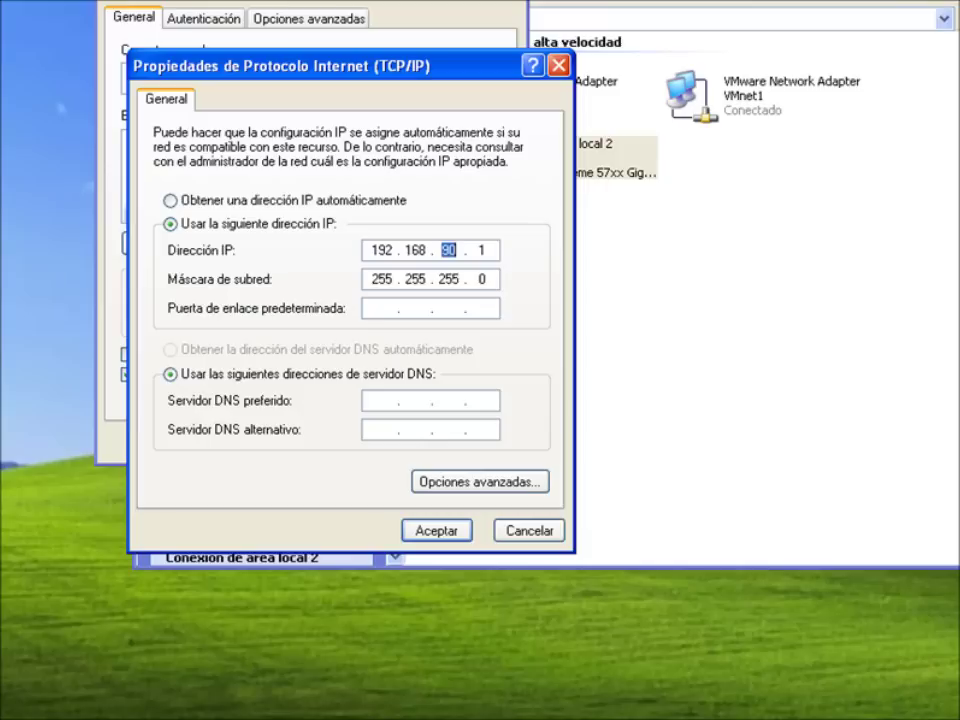
key(Tab)
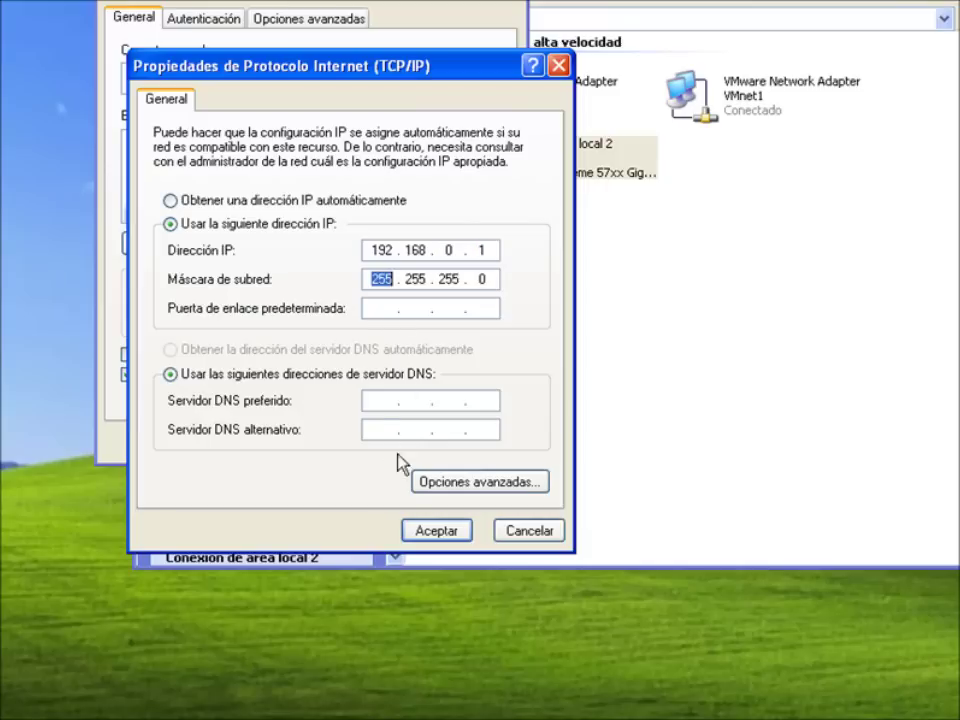
click(437, 530)
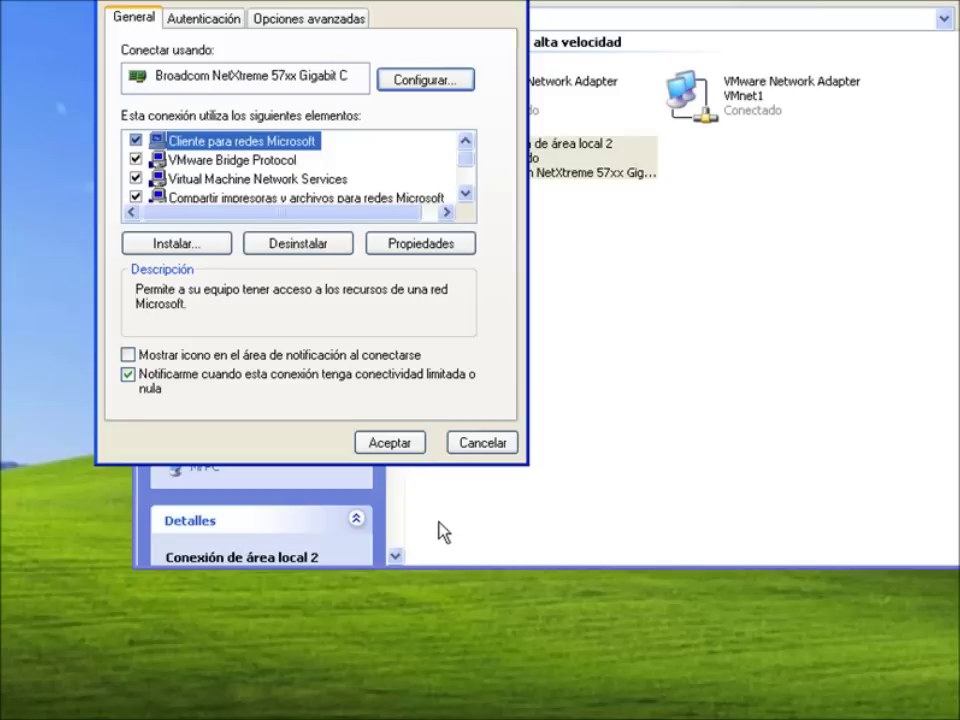
click(393, 444)
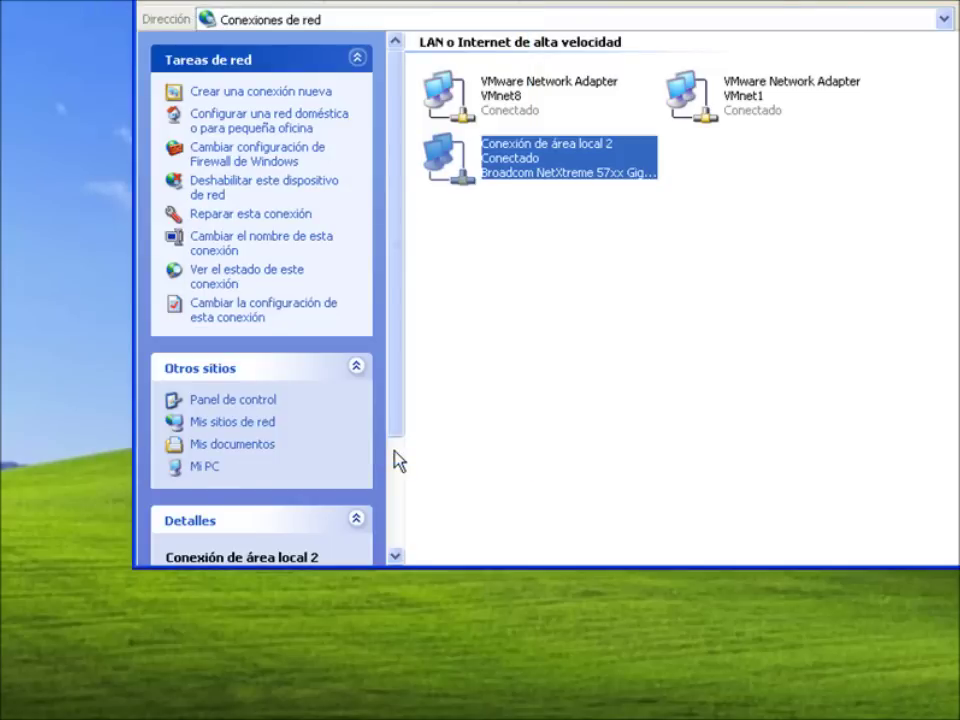
Step: Switch to the Command Prompt, ping 192.168.0.250, and stop the ping after a few replies
key(alt+Tab)
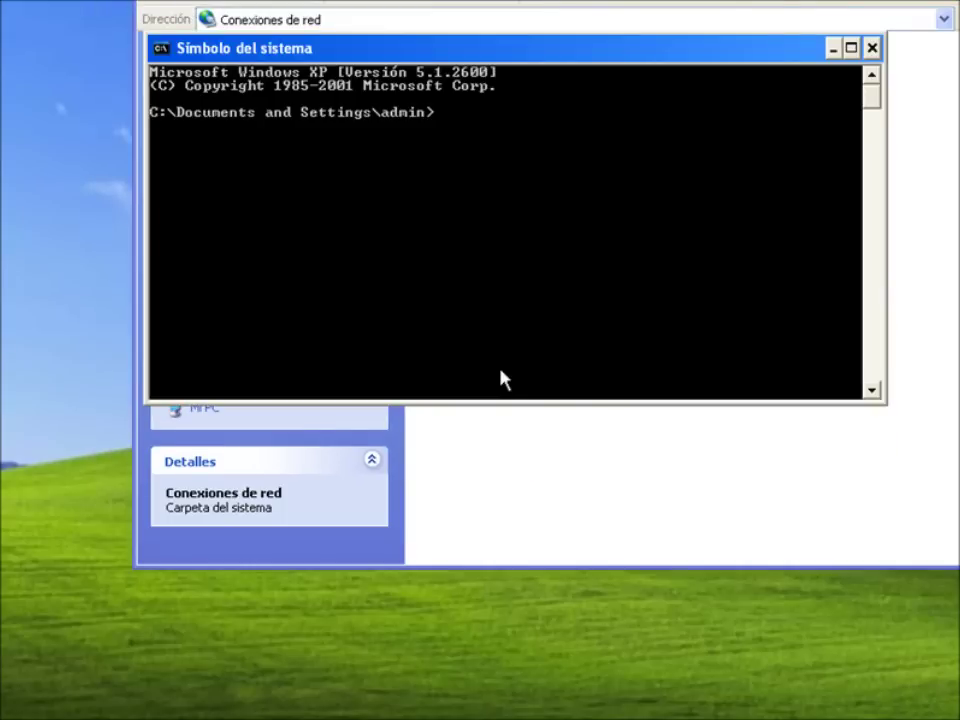
text(ping 192.16)
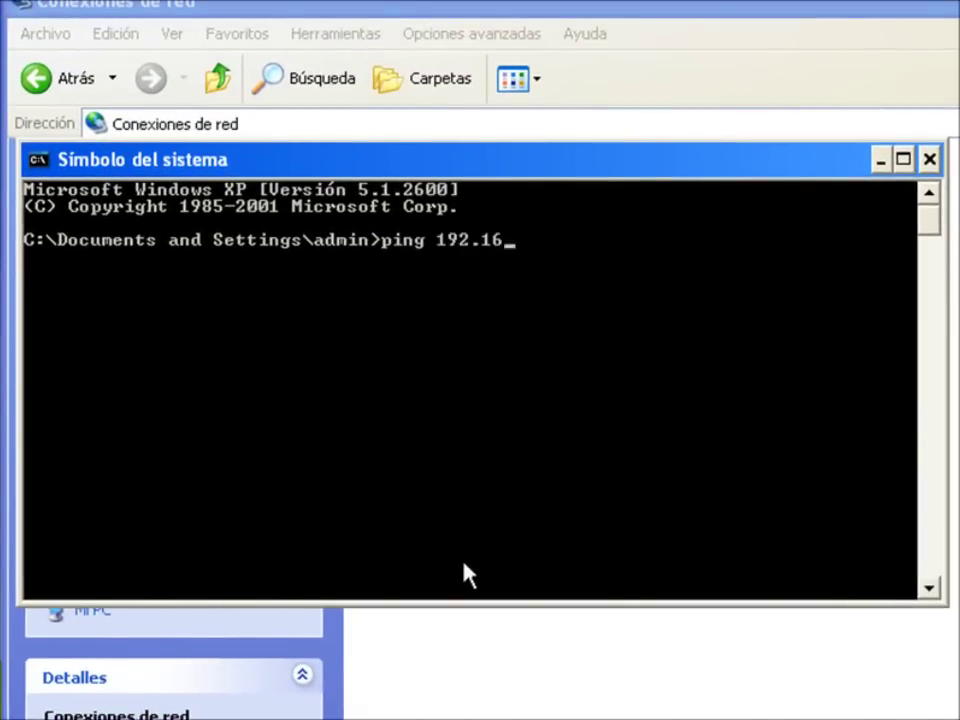
text(8.0.250)
key(Return)
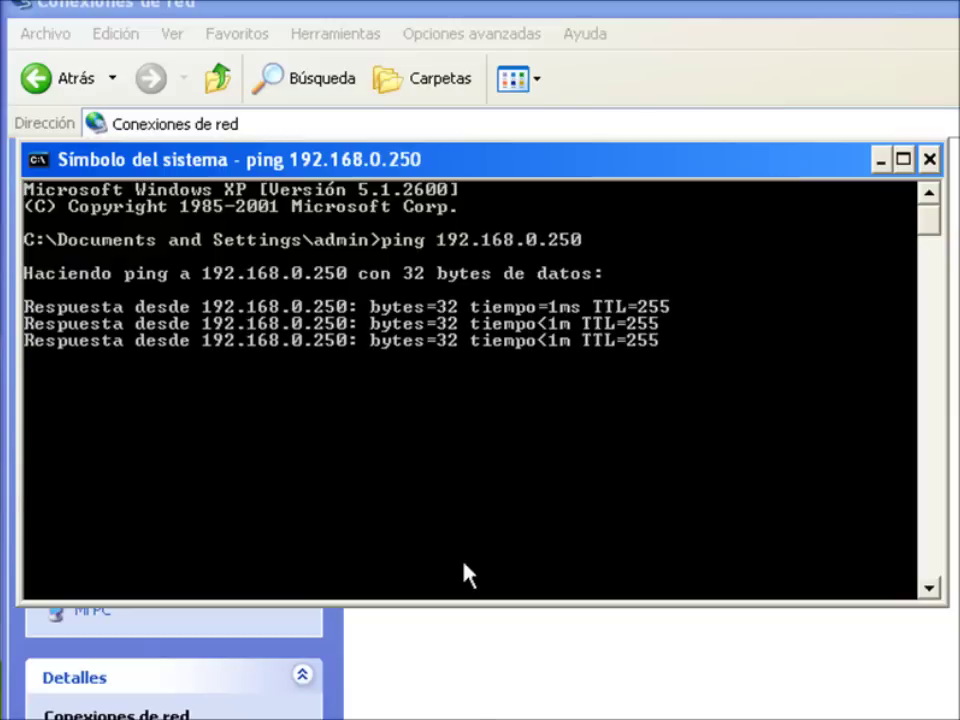
key(ctrl+c)
Step: Ping the switch at 192.168.0.251 by editing the previous command, and stop it after a couple of replies
key(Up)
key(BackSpace)
text(2)
key(BackSpace)
text(192.168.0.251)
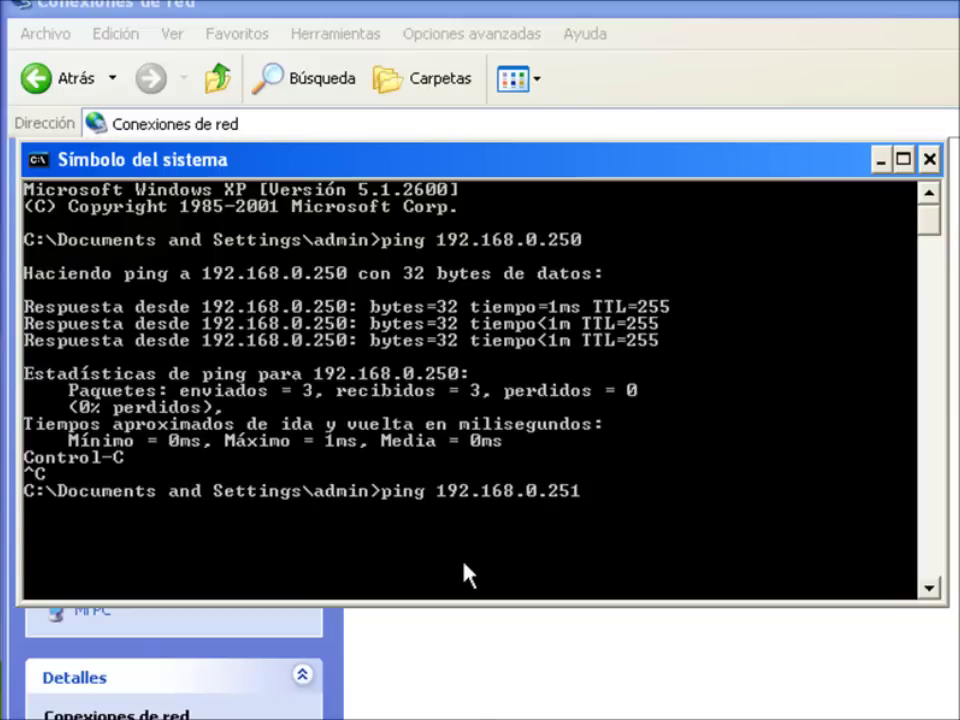
key(Return)
key(ctrl+c)
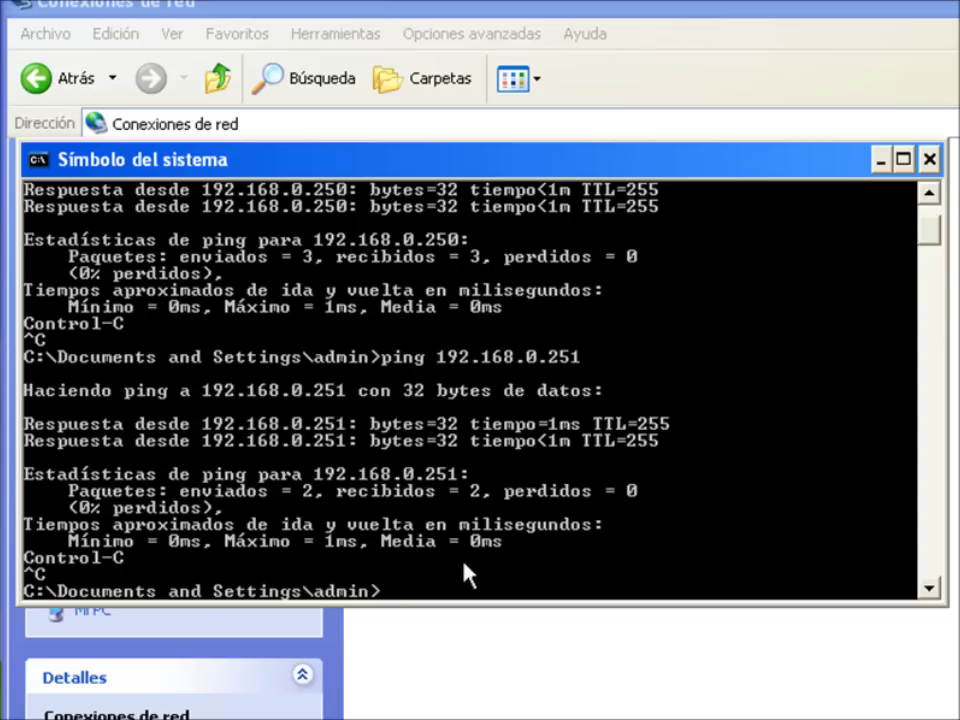
Step: Test the connection to 192.168.0.252 with a ping and interrupt it after a few replies
key(Up)
key(BackSpace)
text(2)
key(Return)
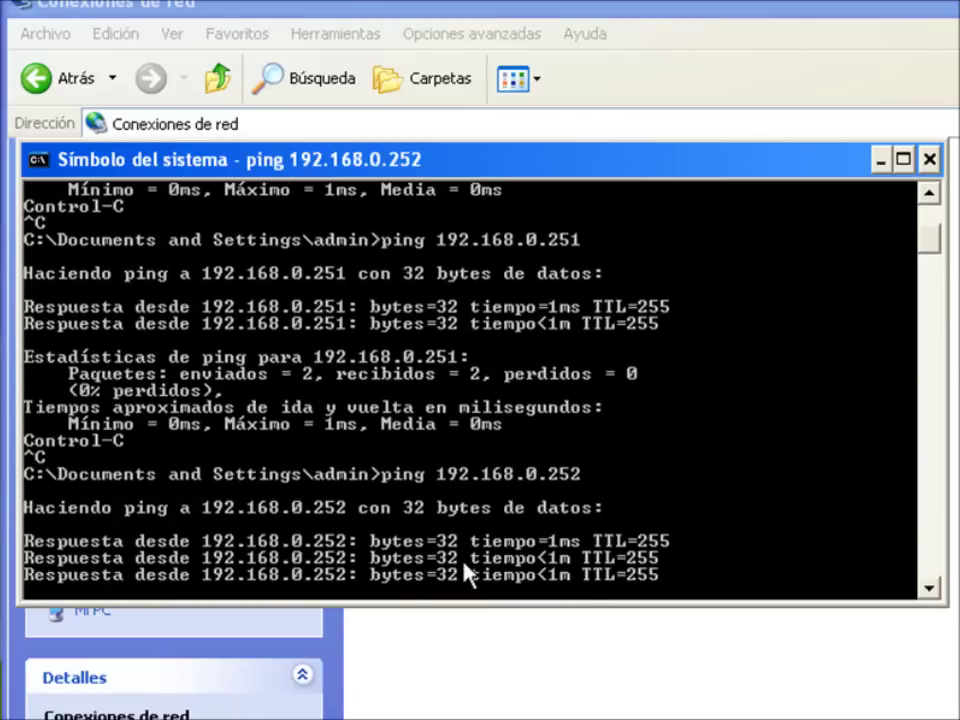
key(ctrl+c)
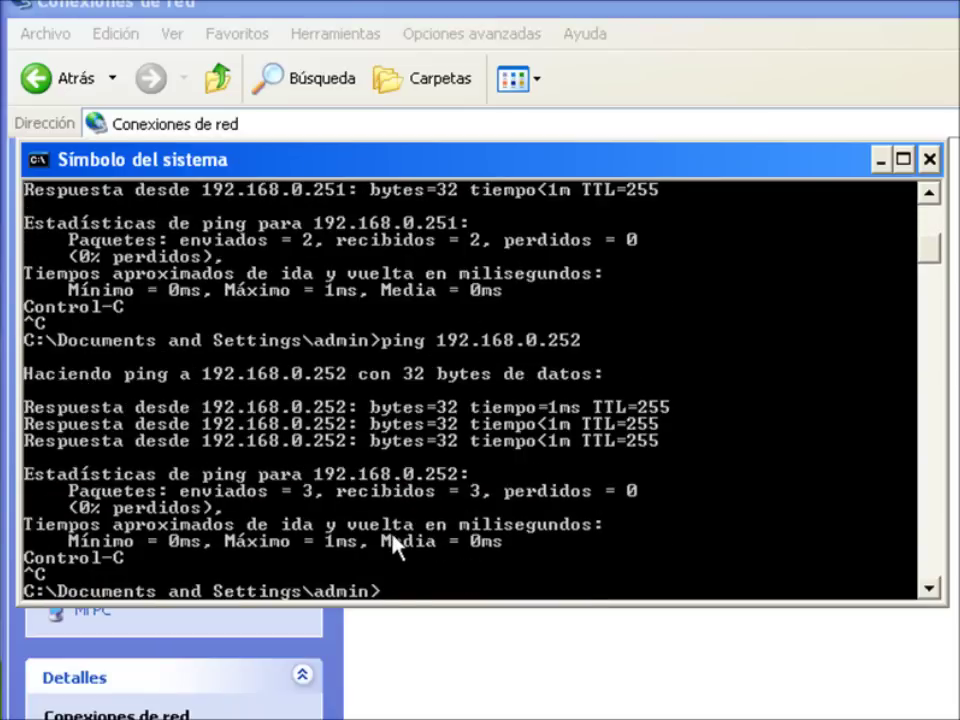
Step: Switch to Internet Explorer and open the DGS-3650 switch's web management page at 192.168.0.250
key(alt+Tab)
key(alt+Tab)
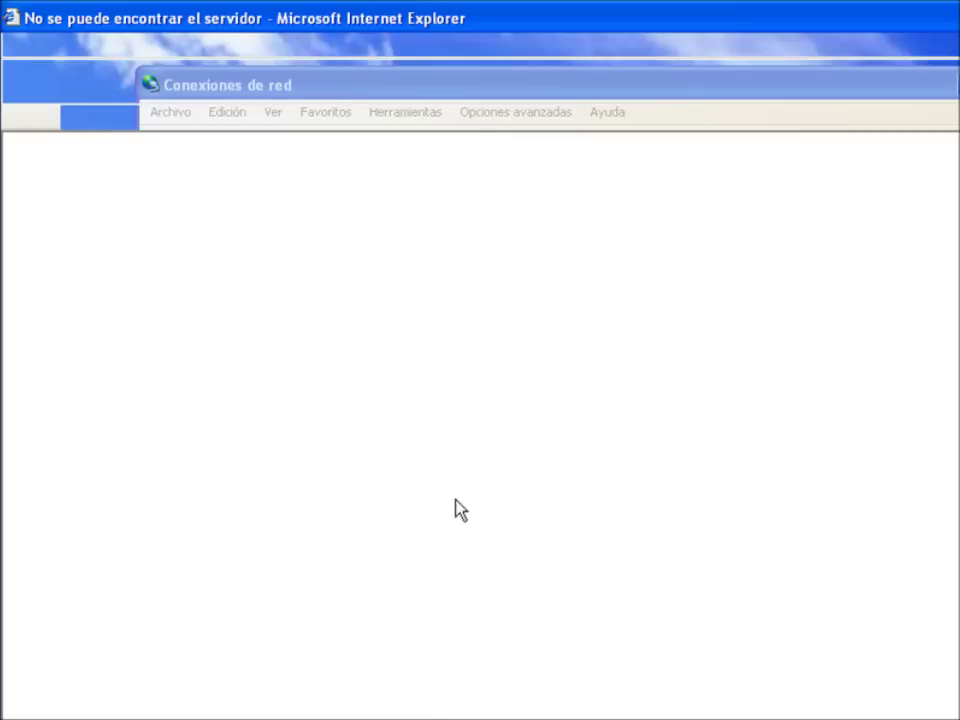
click(247, 118)
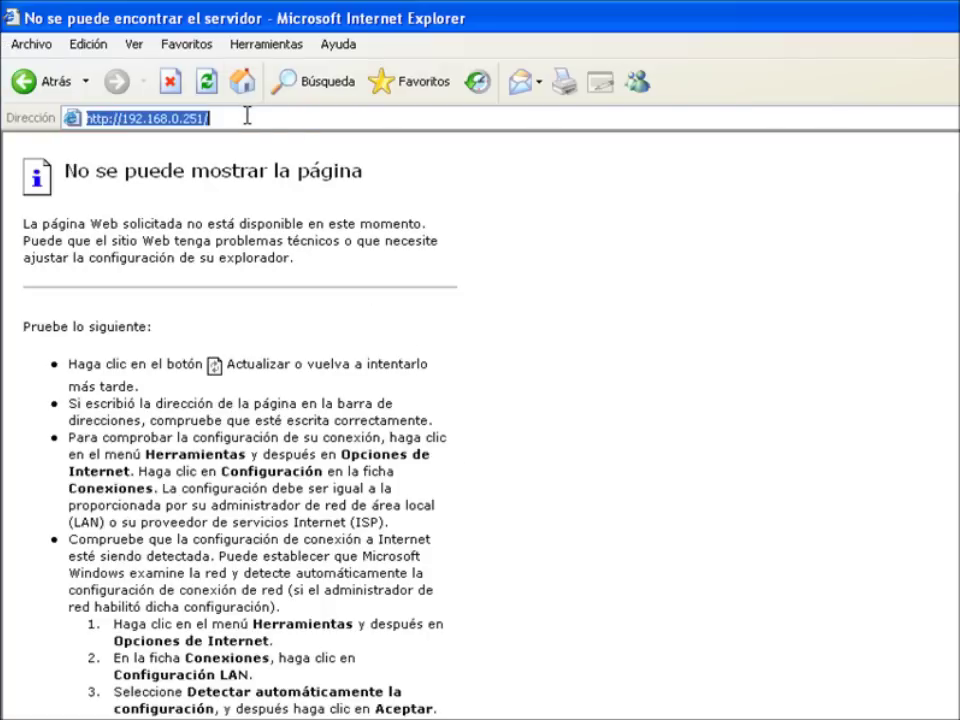
key(End)
key(BackSpace)
key(BackSpace)
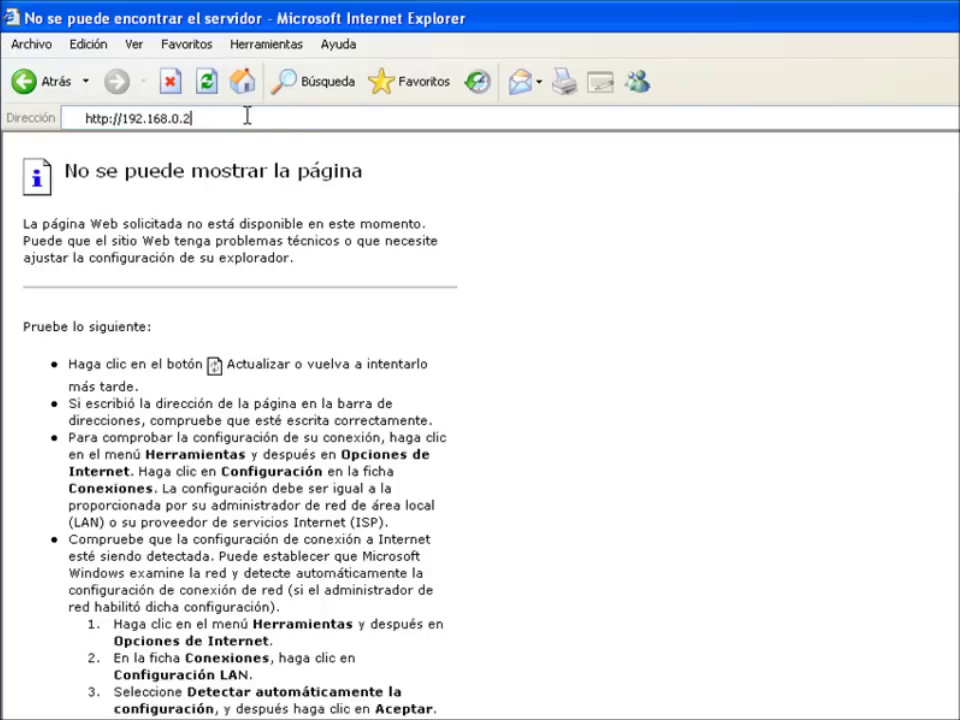
text(50)
key(Return)
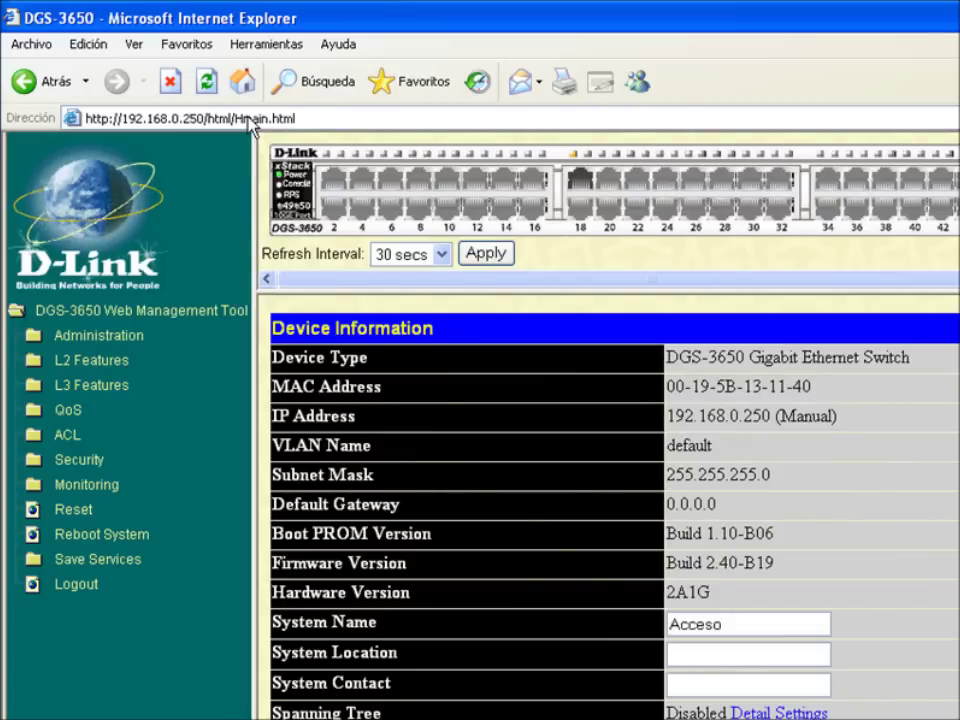
Step: Open a new browser window, connect to the switch at 192.168.0.251, and log in with the credentials left blank
click(38, 47)
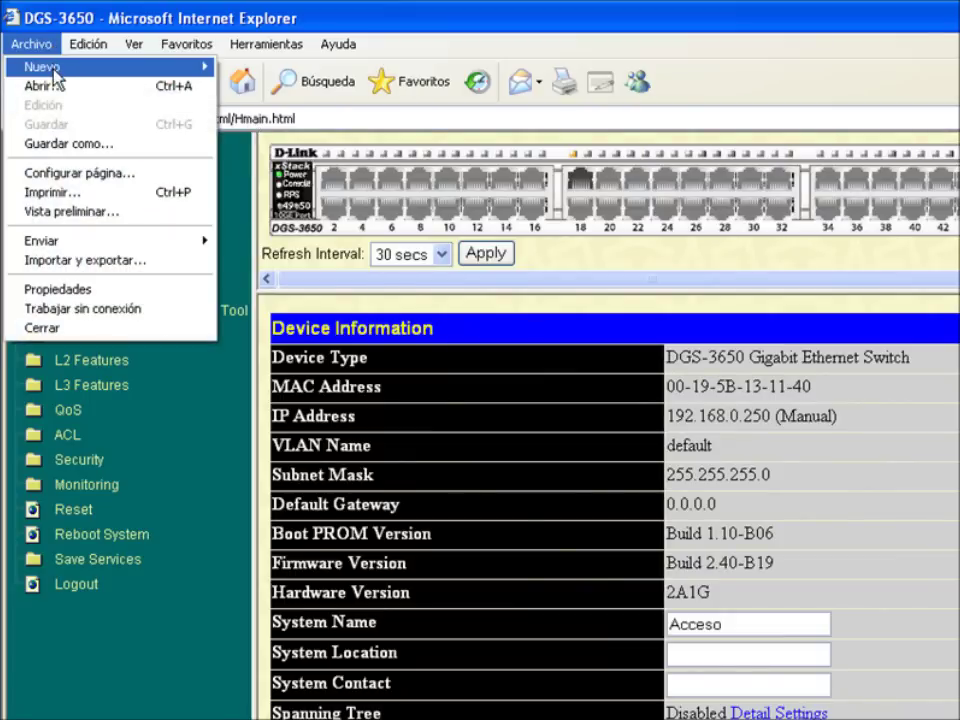
mouse_move(60, 66)
click(240, 66)
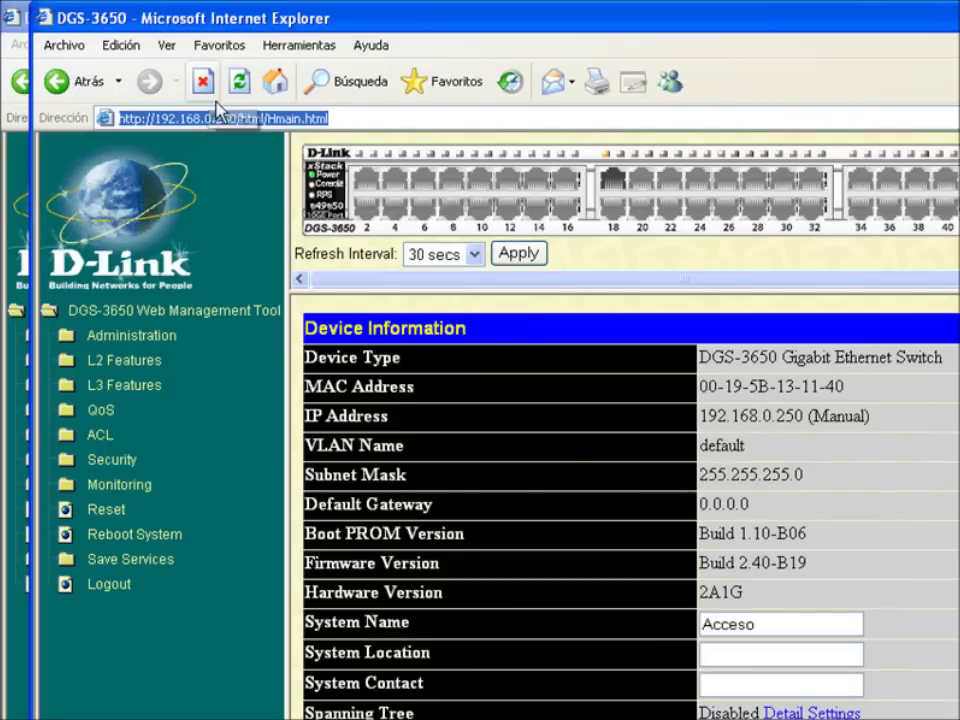
drag(229, 119, 328, 119)
text(1)
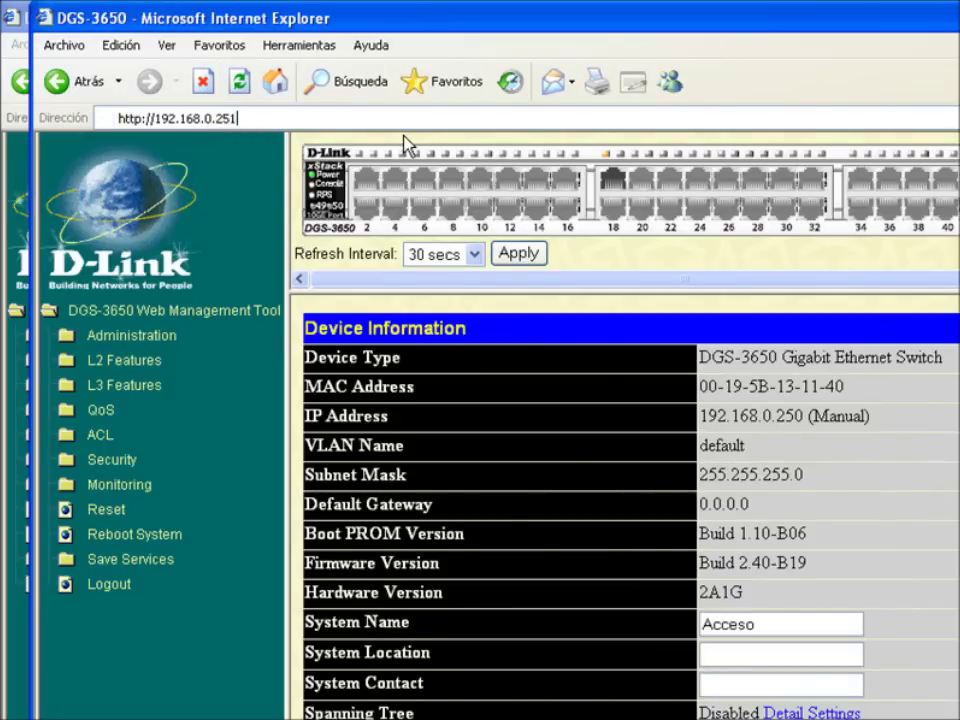
key(Return)
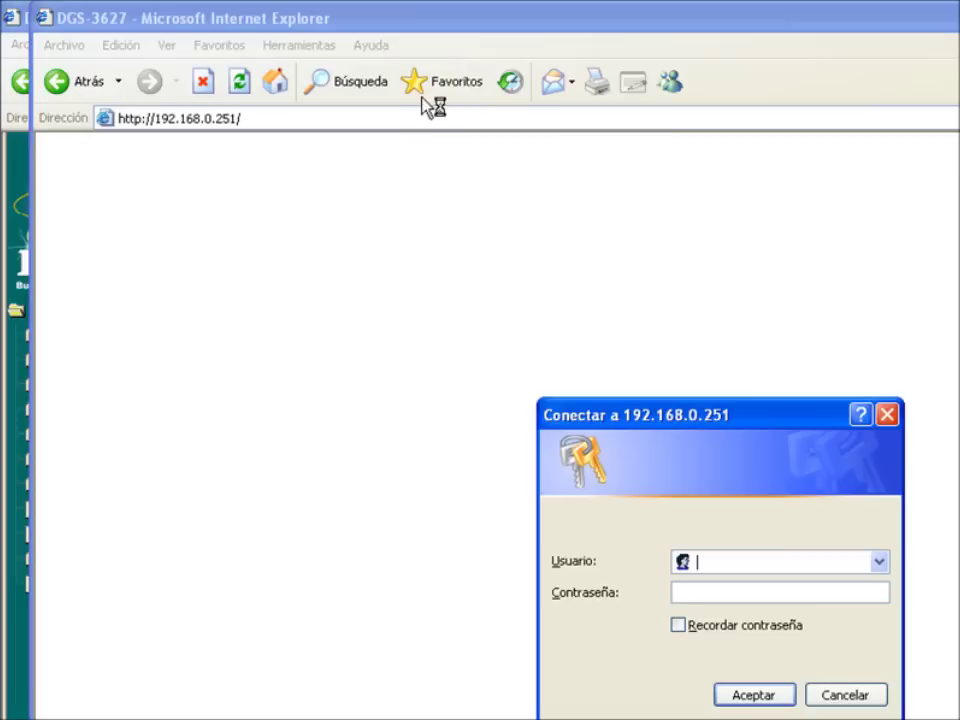
click(753, 694)
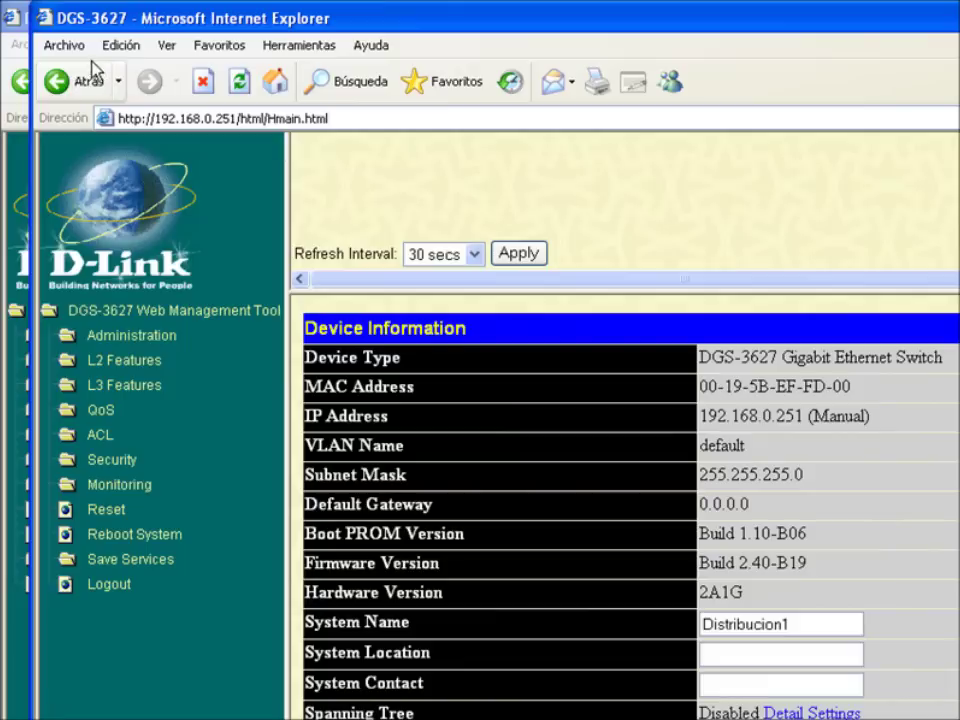
Step: Open another browser window, connect to the switch at 192.168.0.252, and accept the login without entering credentials
click(76, 47)
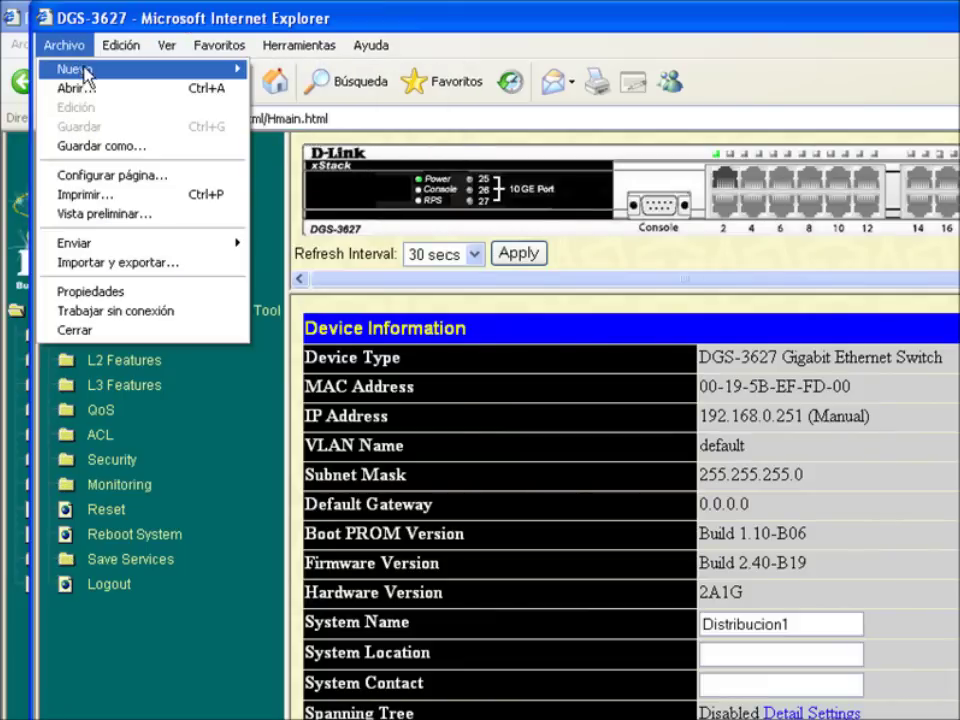
click(262, 70)
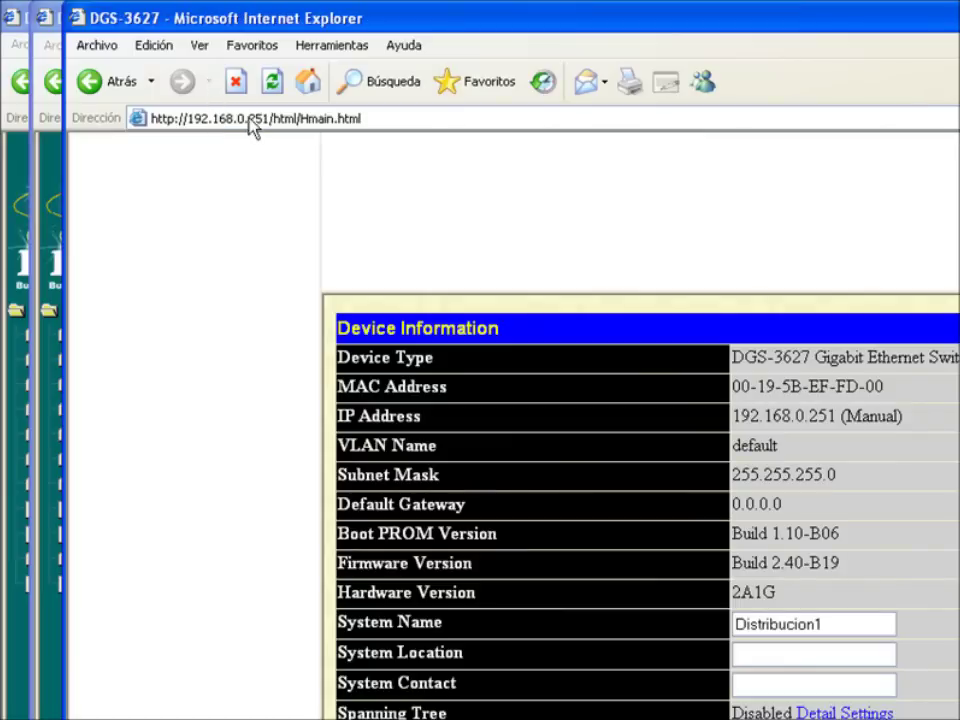
click(256, 118)
drag(258, 118, 443, 113)
text(2)
key(Return)
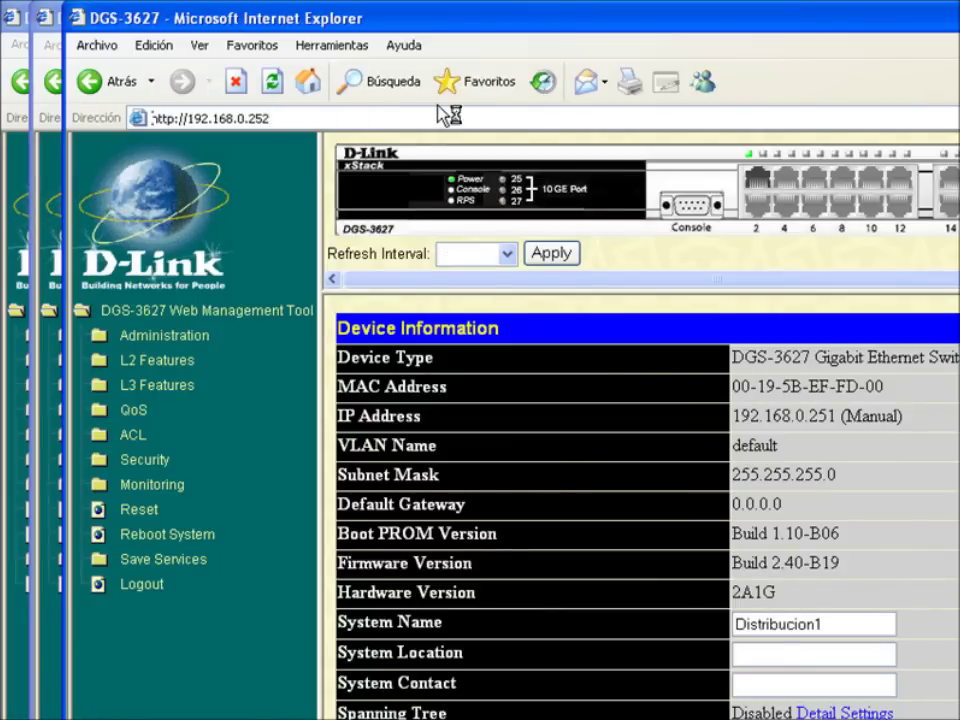
key(Return)
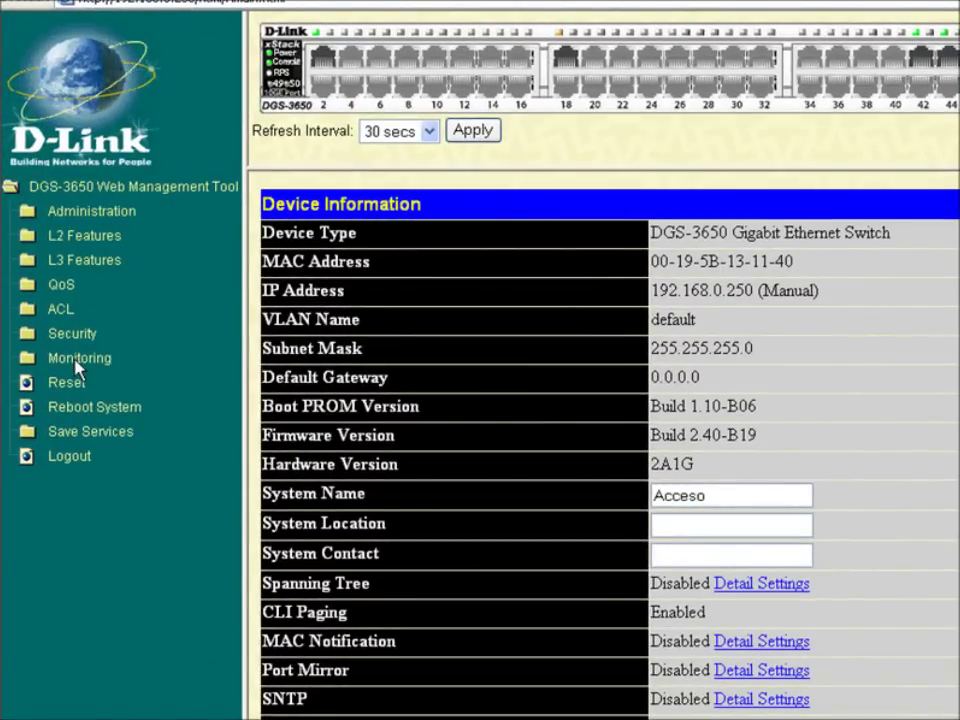
Step: Display the MAC Address Table of the DGS-3650 switch and examine the dynamic entries for ports 17 and 1
click(78, 366)
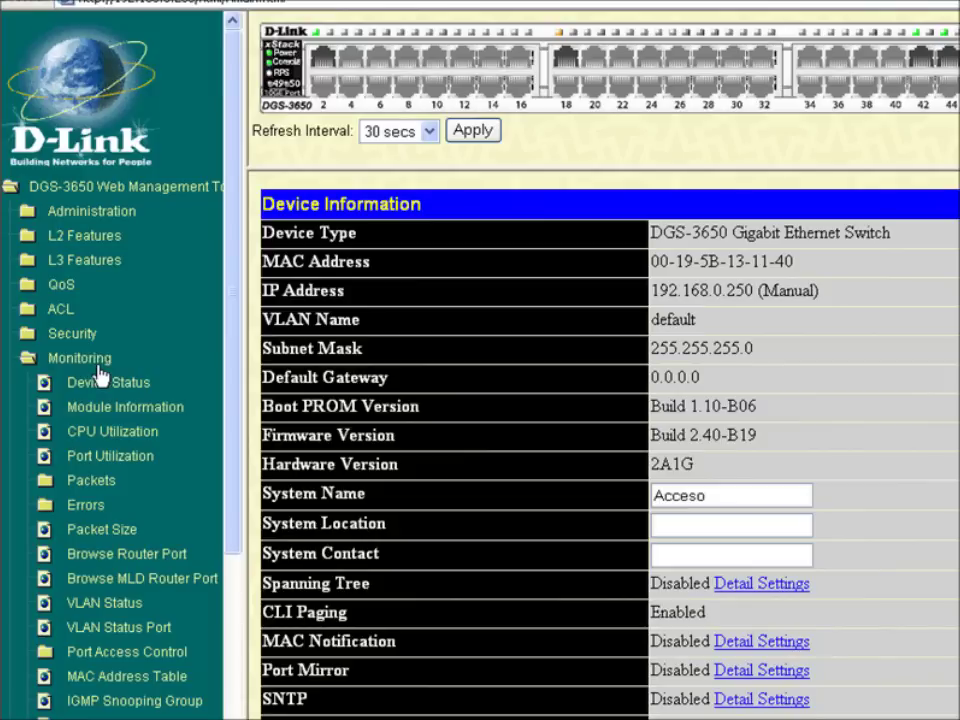
click(107, 679)
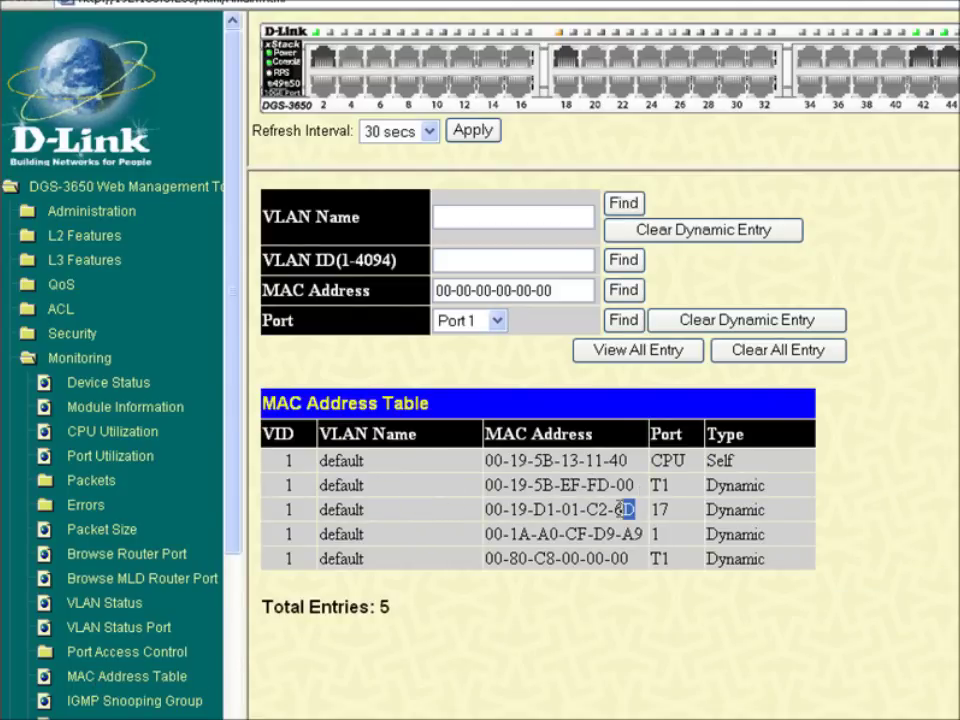
drag(634, 510, 485, 510)
drag(648, 541, 497, 542)
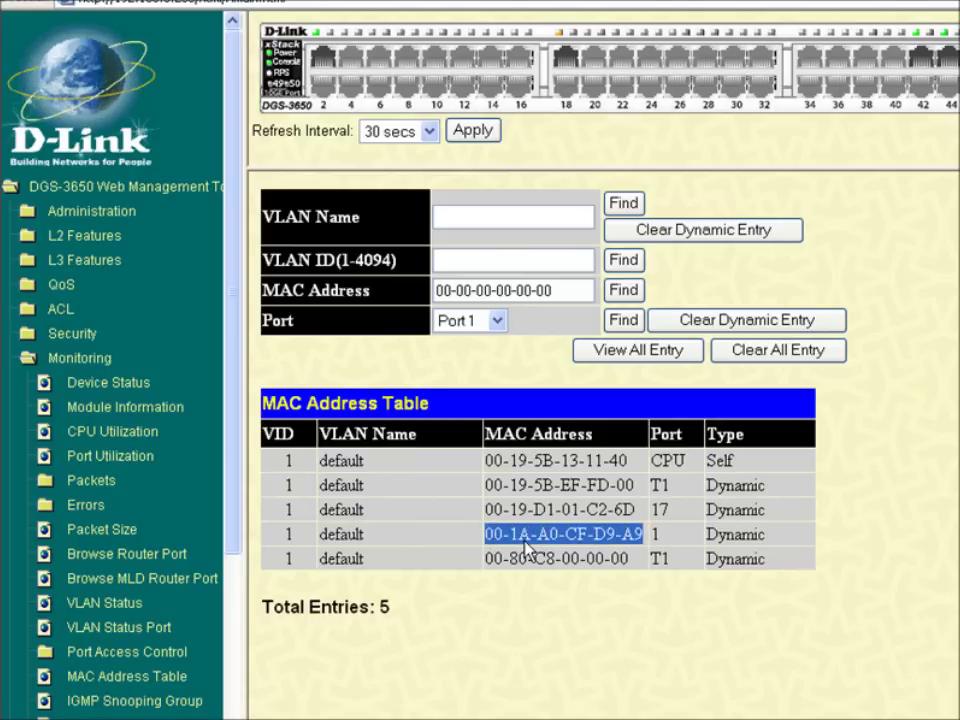
click(525, 546)
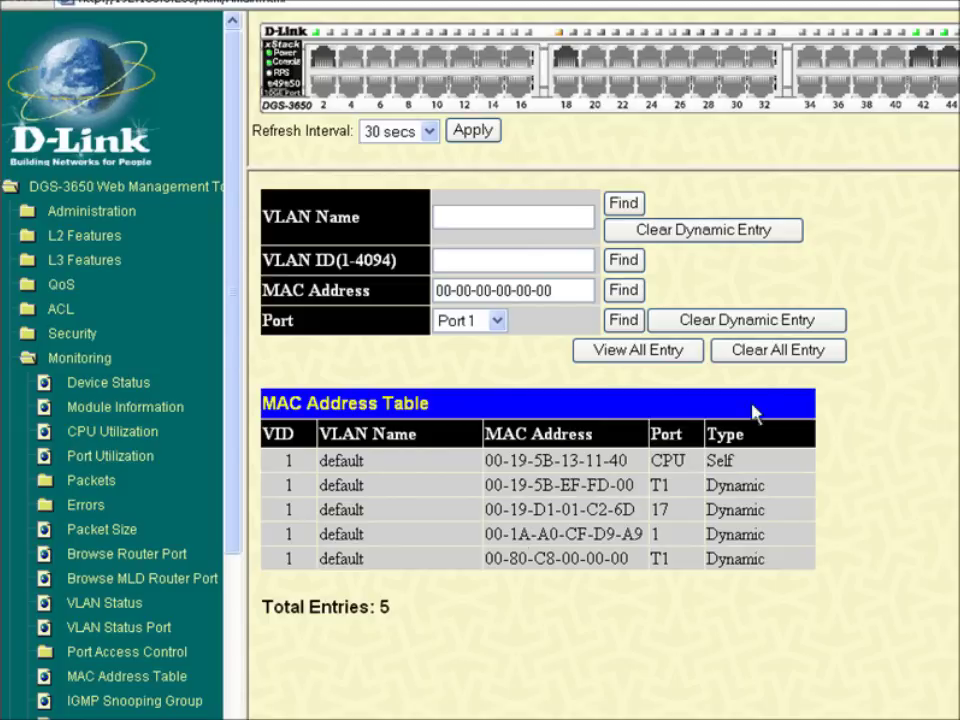
Step: Clear all entries from the DGS-3650's MAC Address Table, and check the MAC address listed on port 1
click(768, 356)
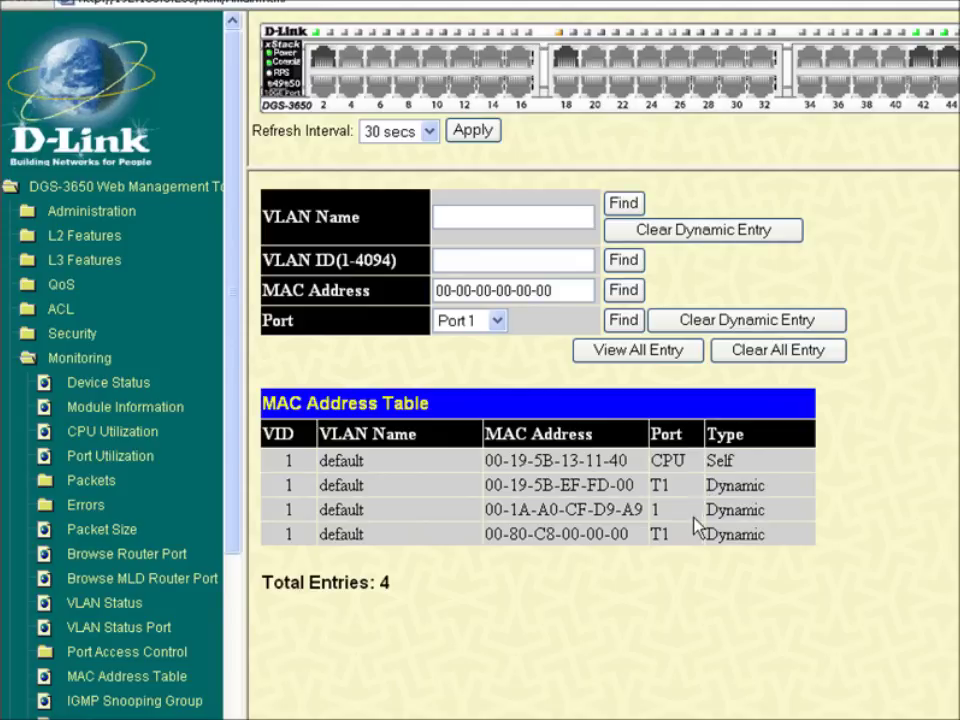
double_click(650, 513)
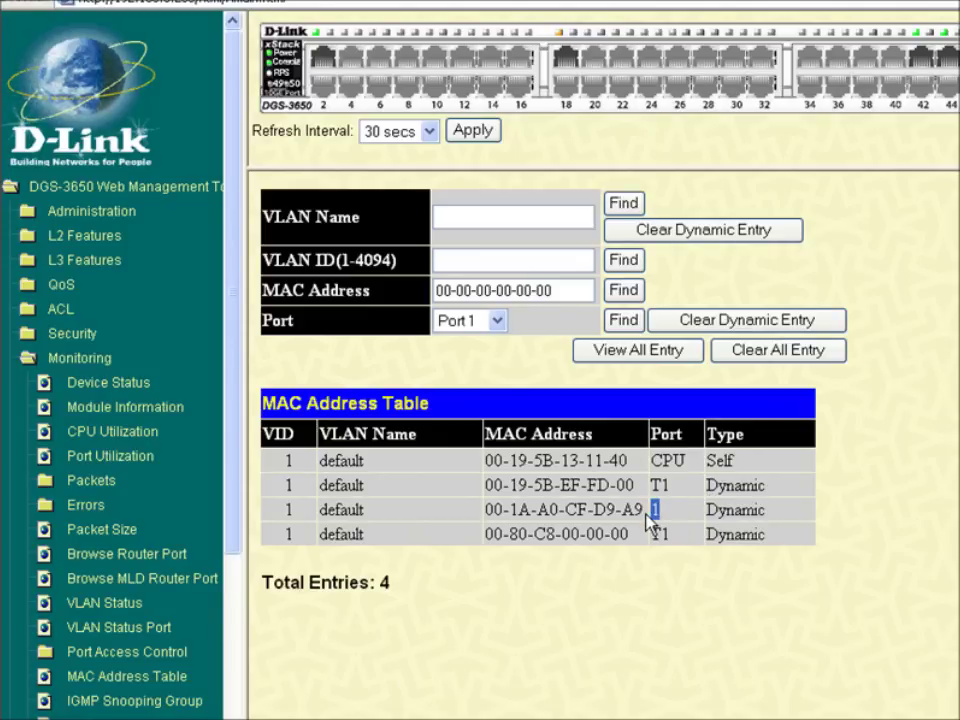
drag(647, 515, 471, 514)
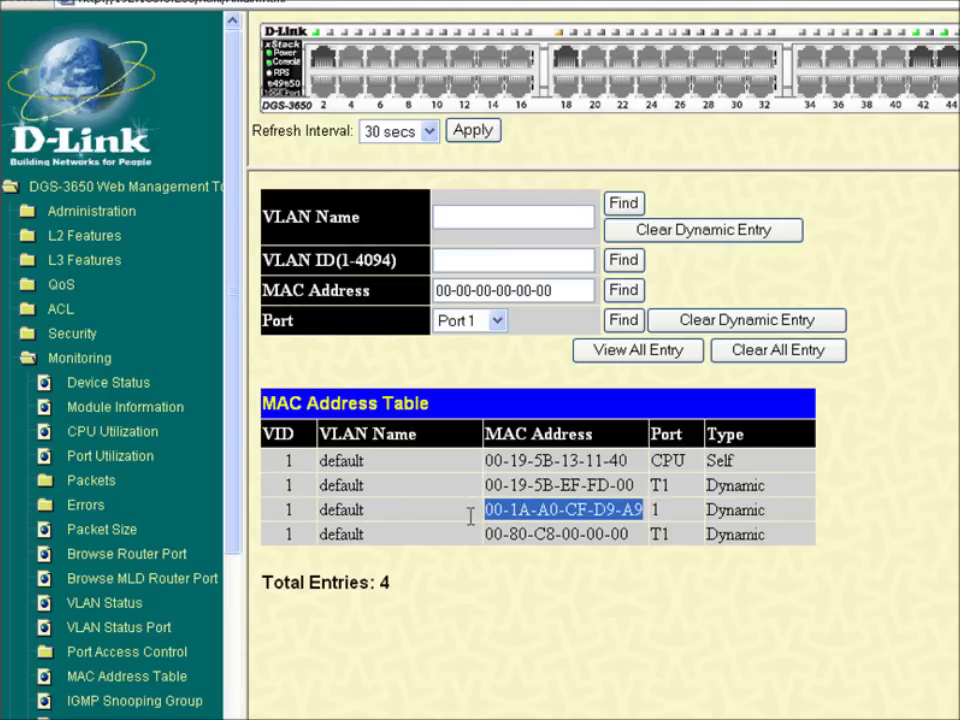
click(546, 510)
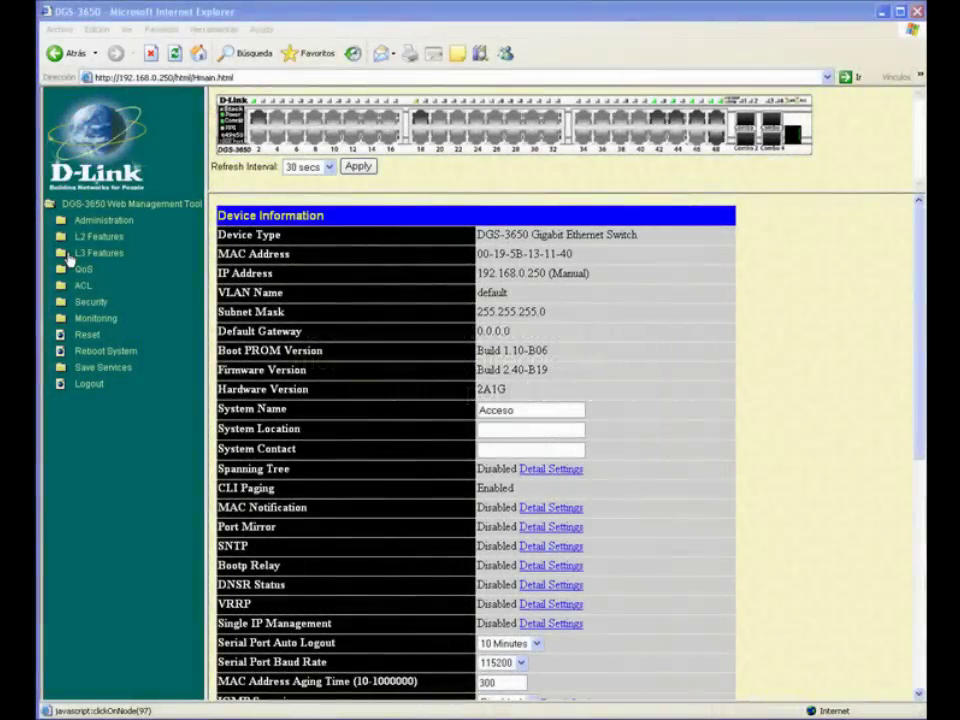
Step: Display the DGS-3650's ARP table and clear all of its entries
click(88, 321)
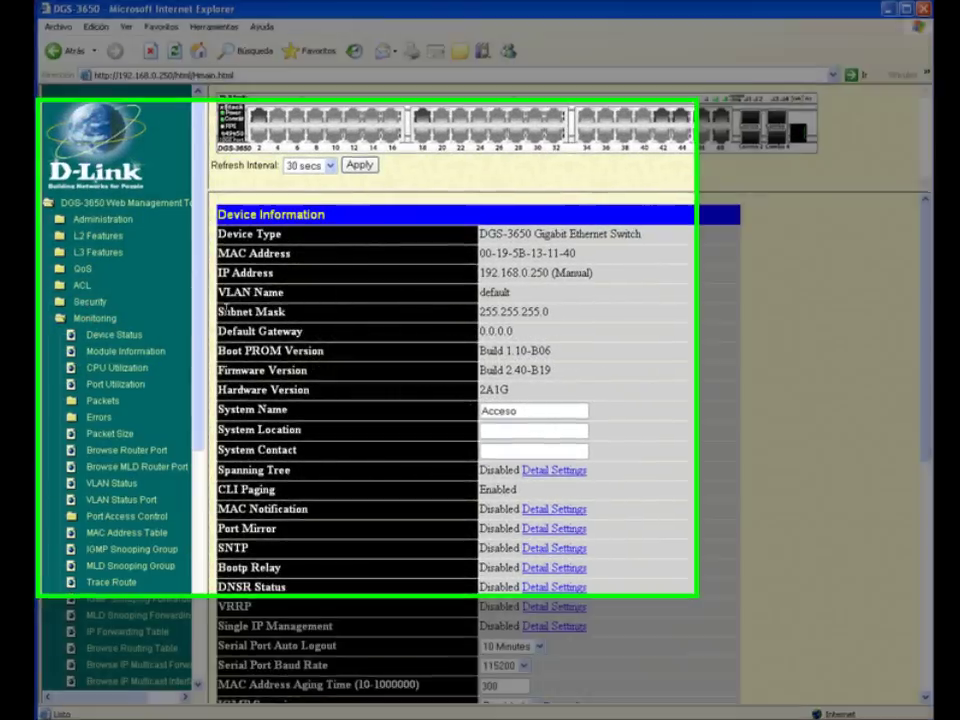
scroll(210, 480, down, 2)
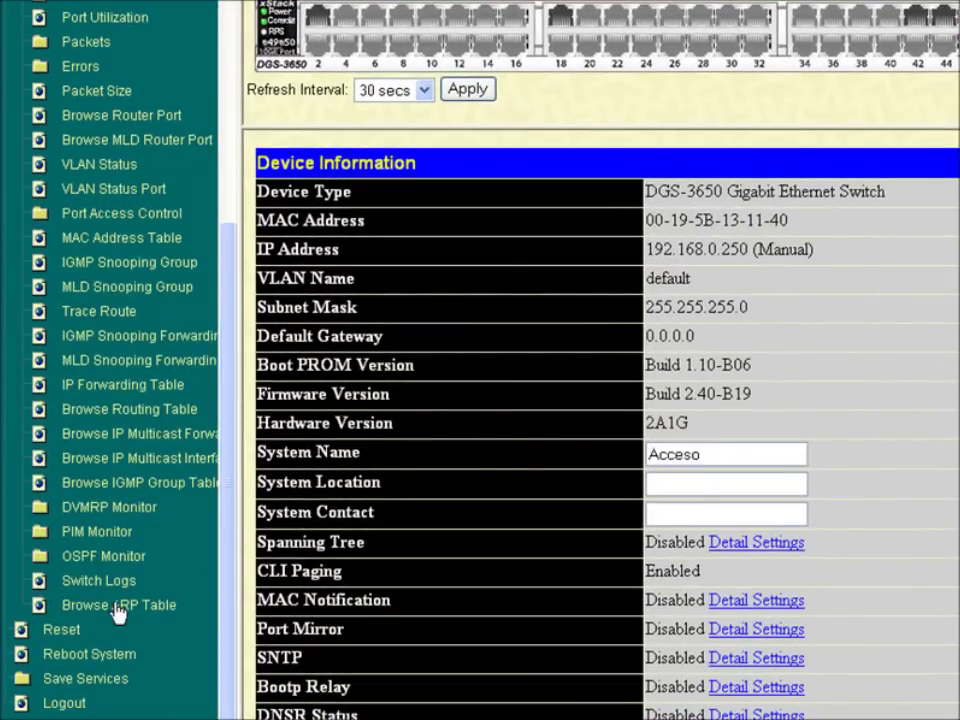
click(153, 600)
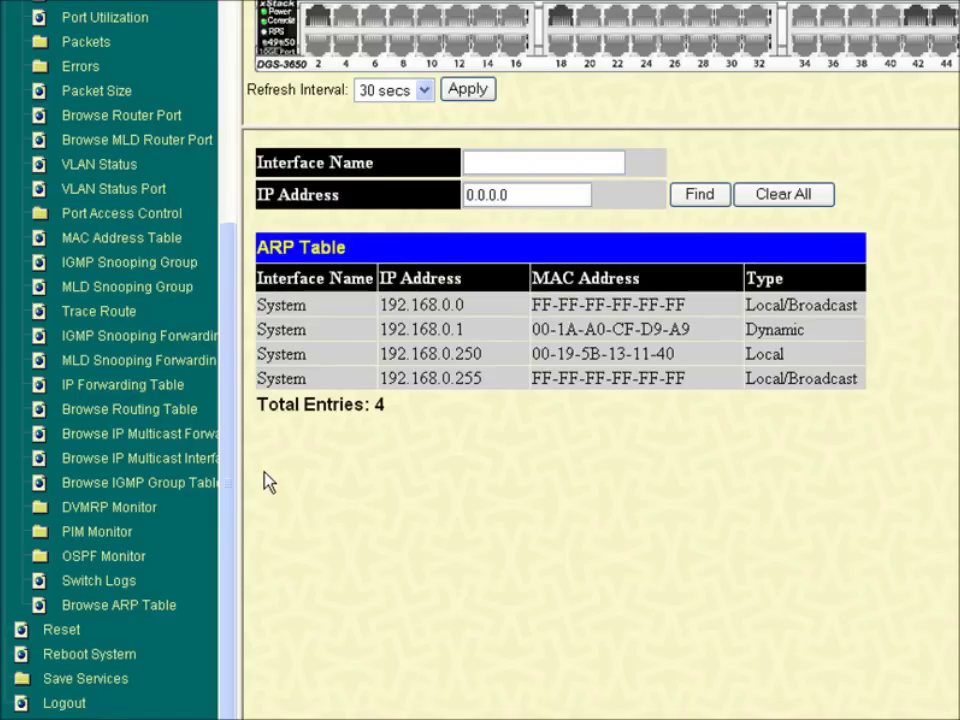
click(806, 199)
Step: Run an IPv4 ping test from the switch to 192.168.0.2, repeating infinitely with a 1-second timeout
scroll(230, 210, up, 5)
click(125, 95)
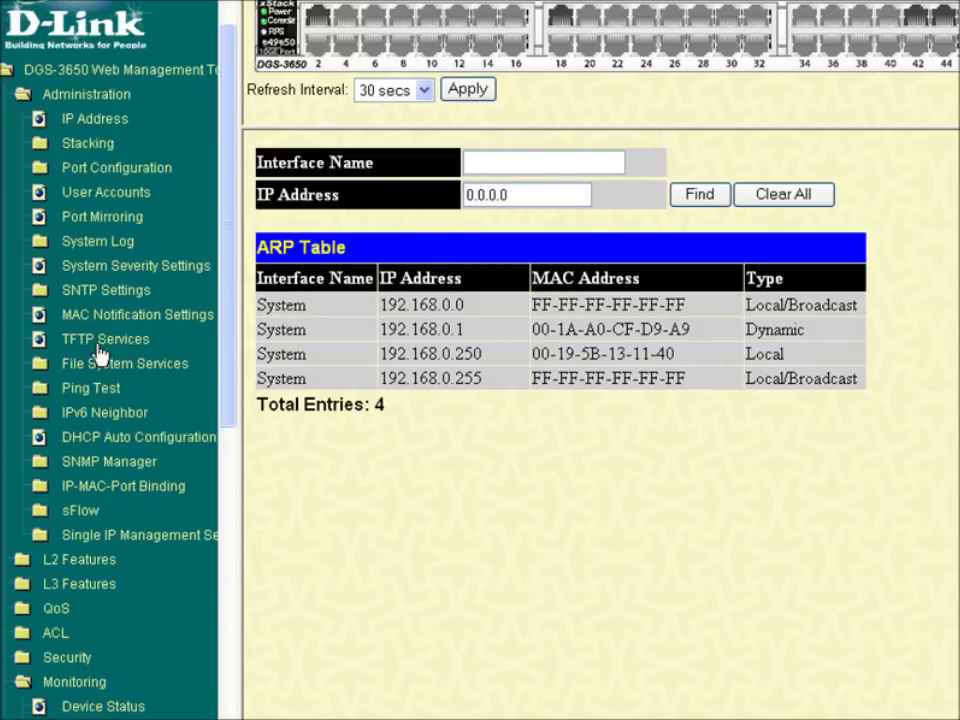
click(91, 393)
click(130, 416)
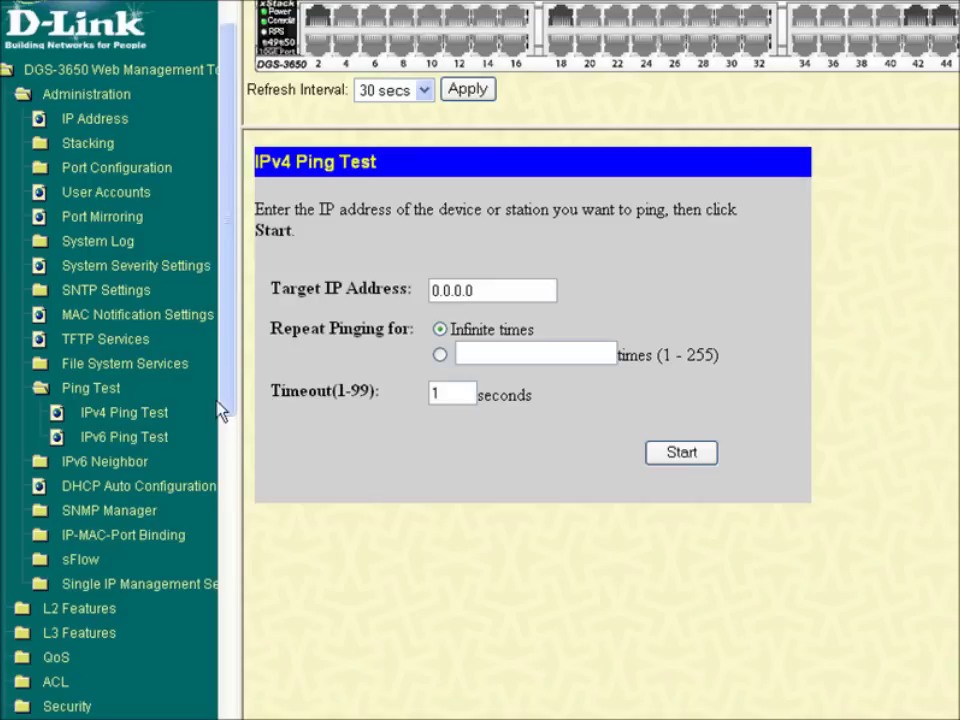
double_click(470, 290)
text(19)
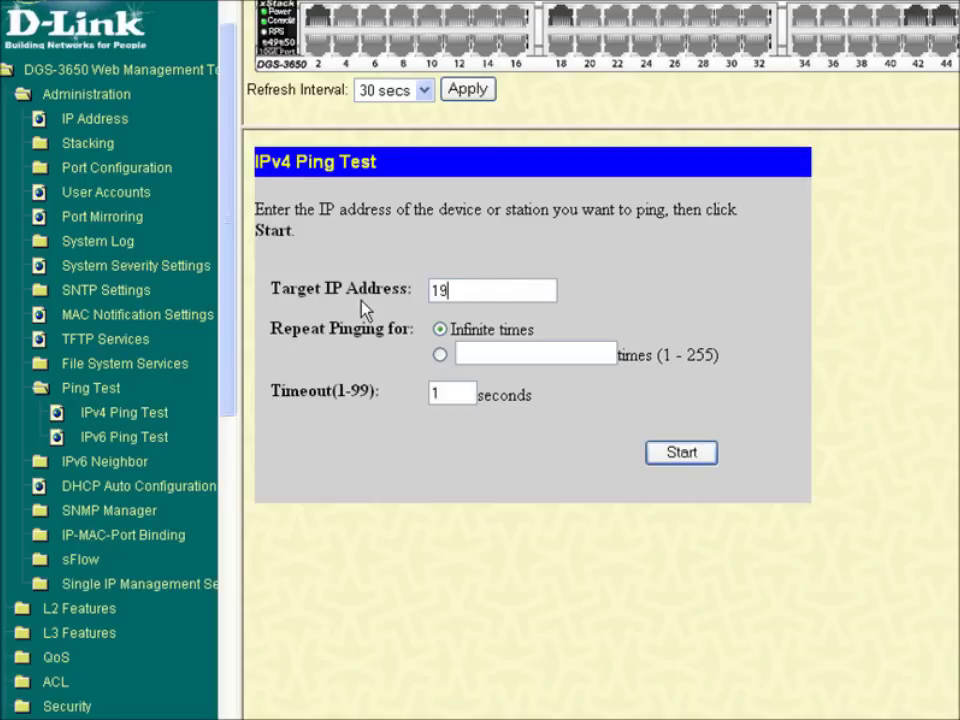
text(2.168.0.2)
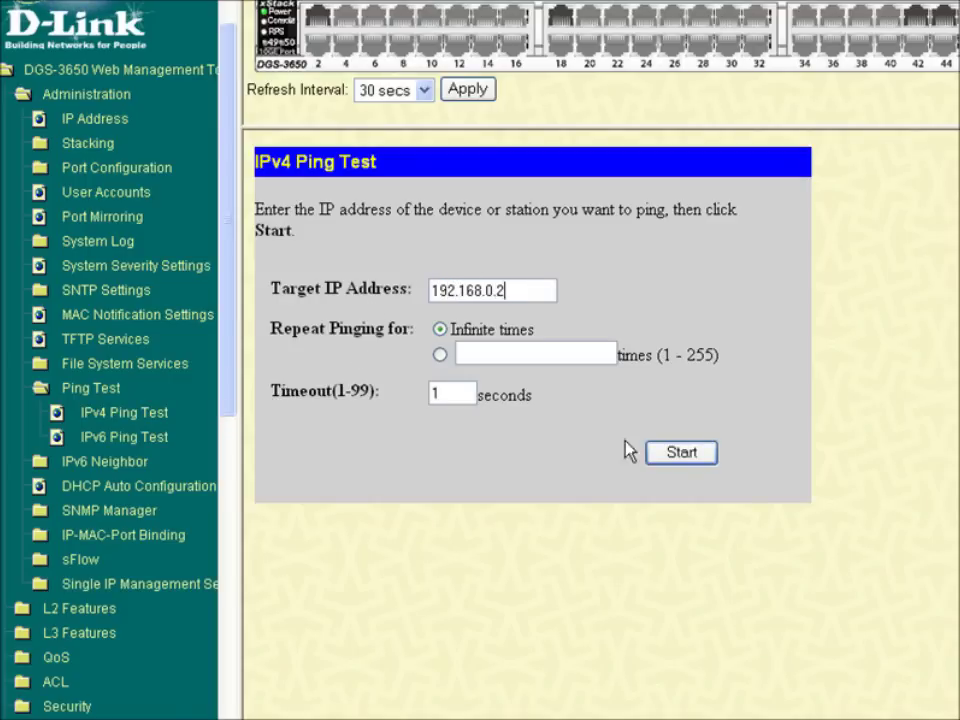
click(705, 455)
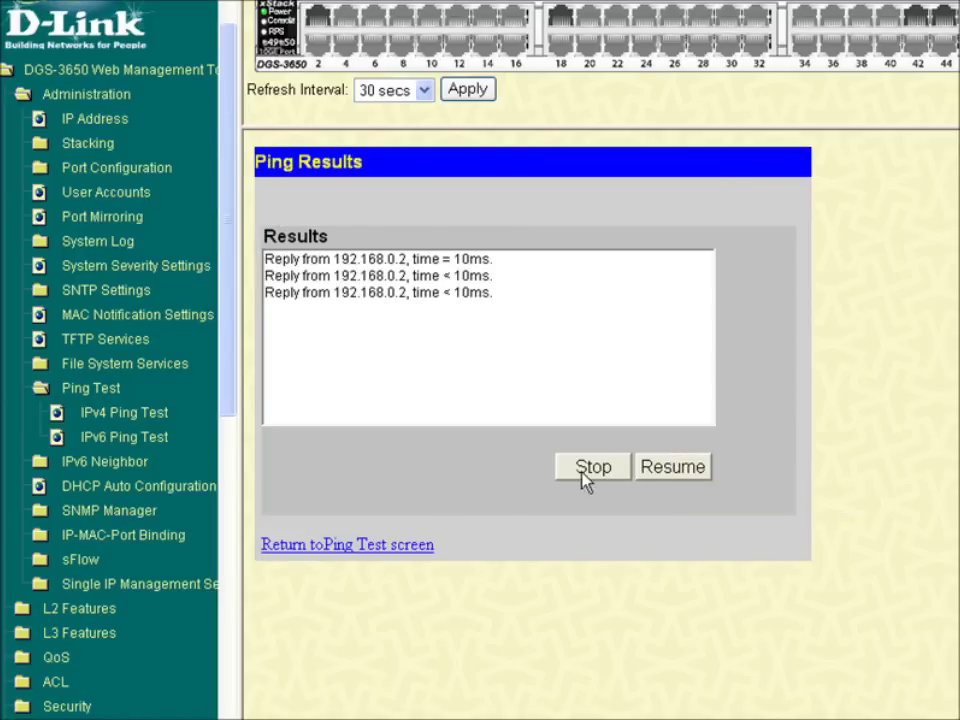
Step: Display the ARP table again and examine the IP and MAC address of the 192.168.0.2 entry
drag(229, 392, 264, 707)
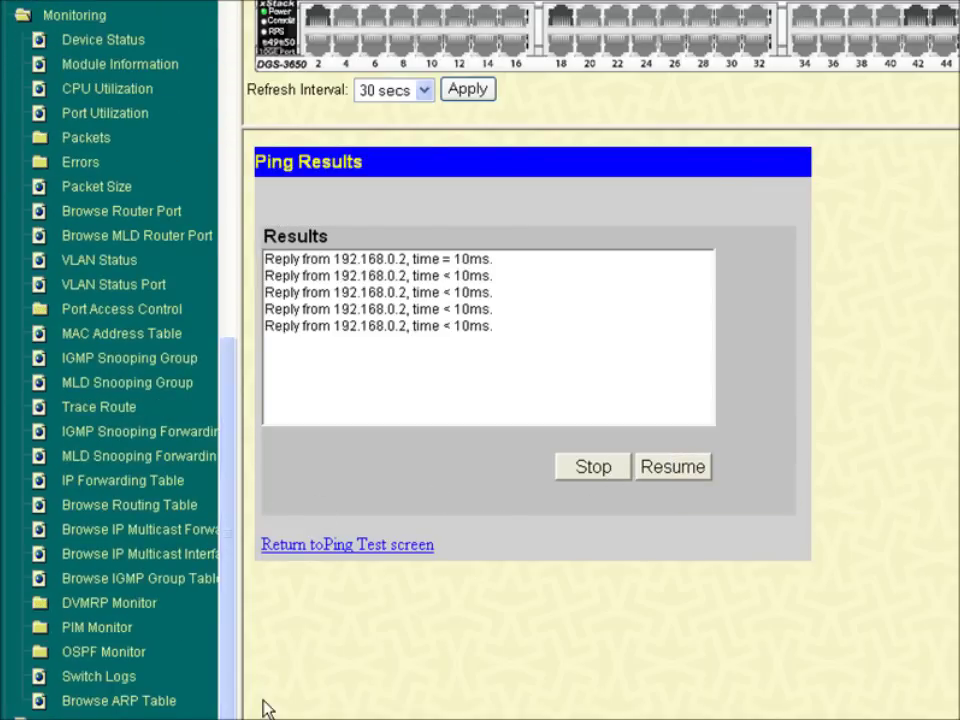
click(80, 702)
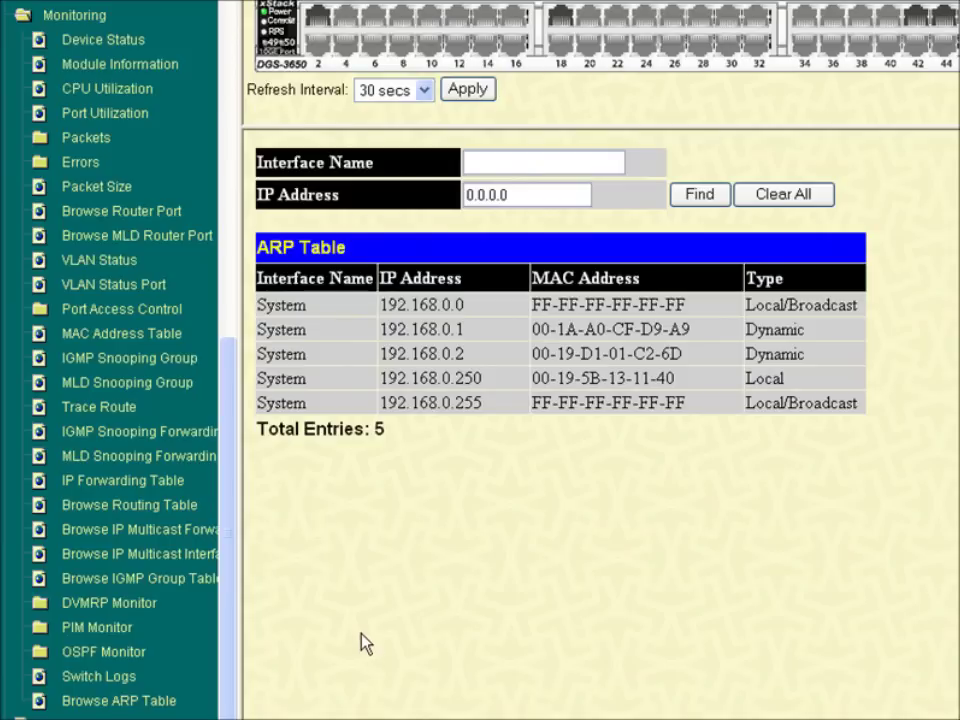
drag(480, 354, 386, 354)
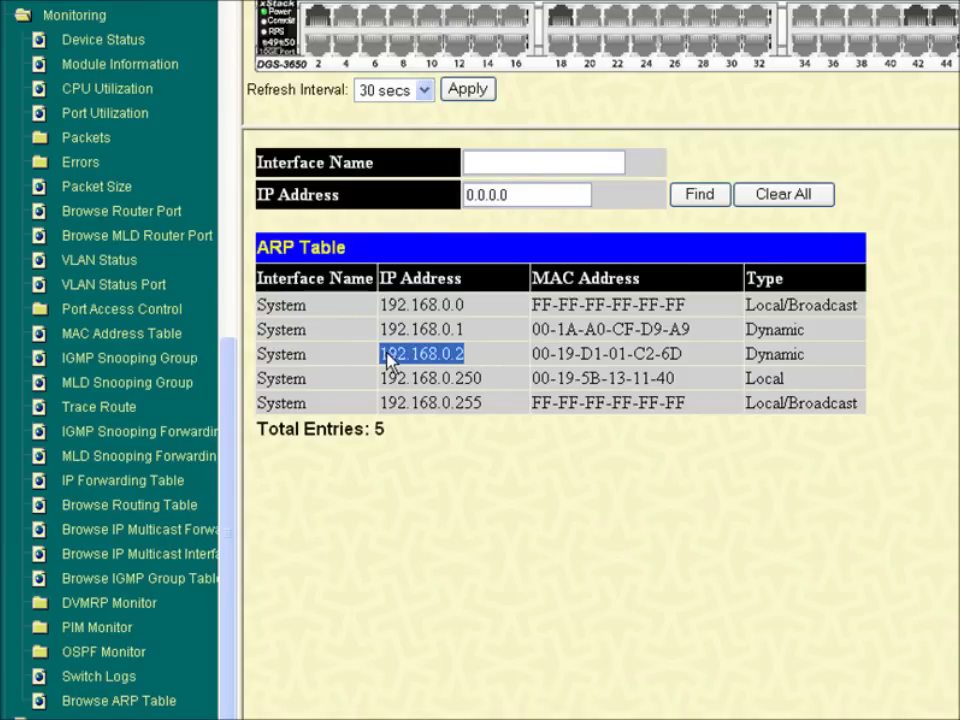
drag(690, 356, 531, 358)
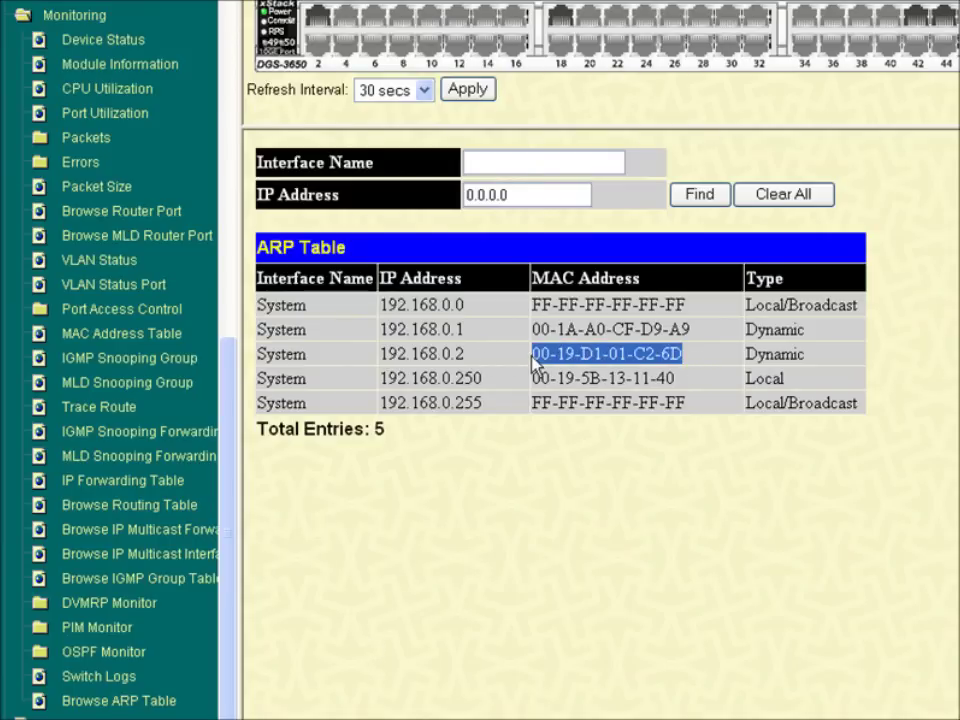
click(605, 356)
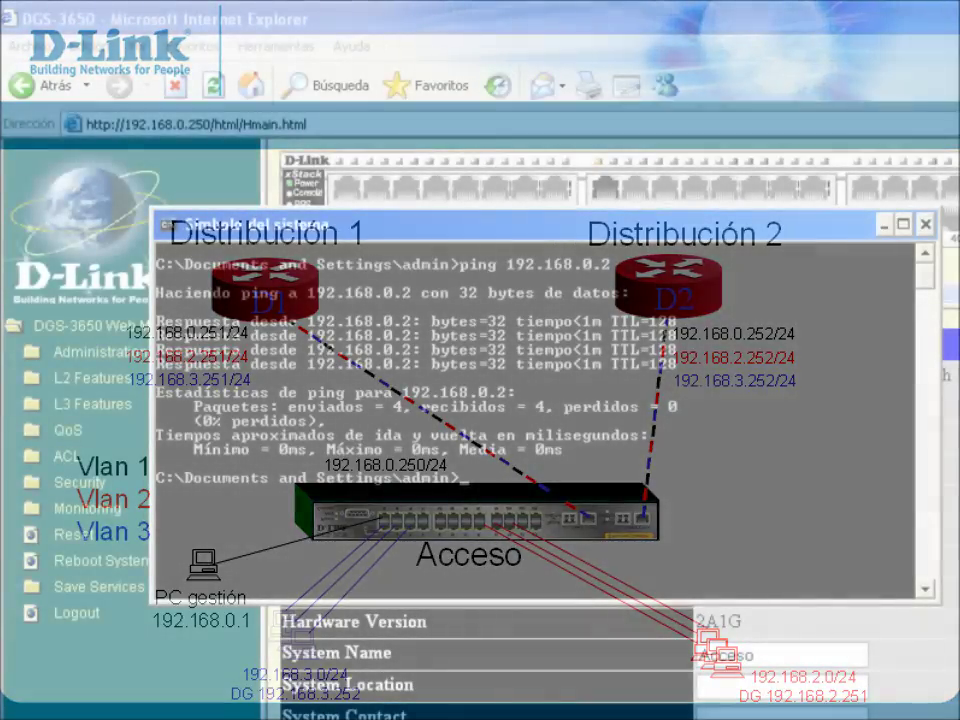
Step: Run a continuous ping to 192.168.0.2 with the -t option in the command prompt, and return to the browser
key(Up)
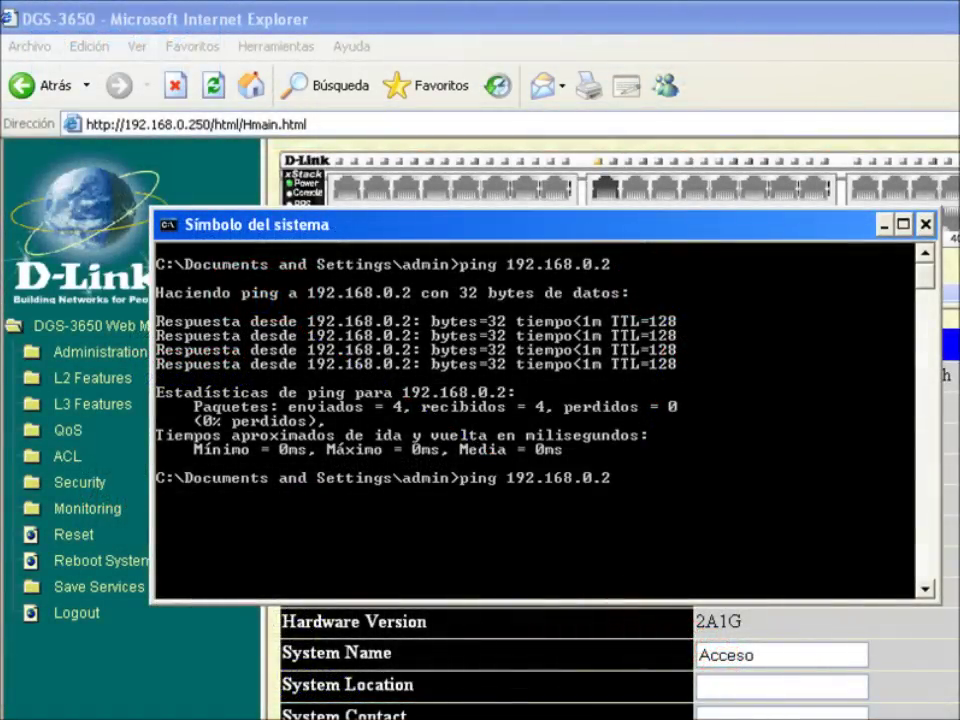
text(-t)
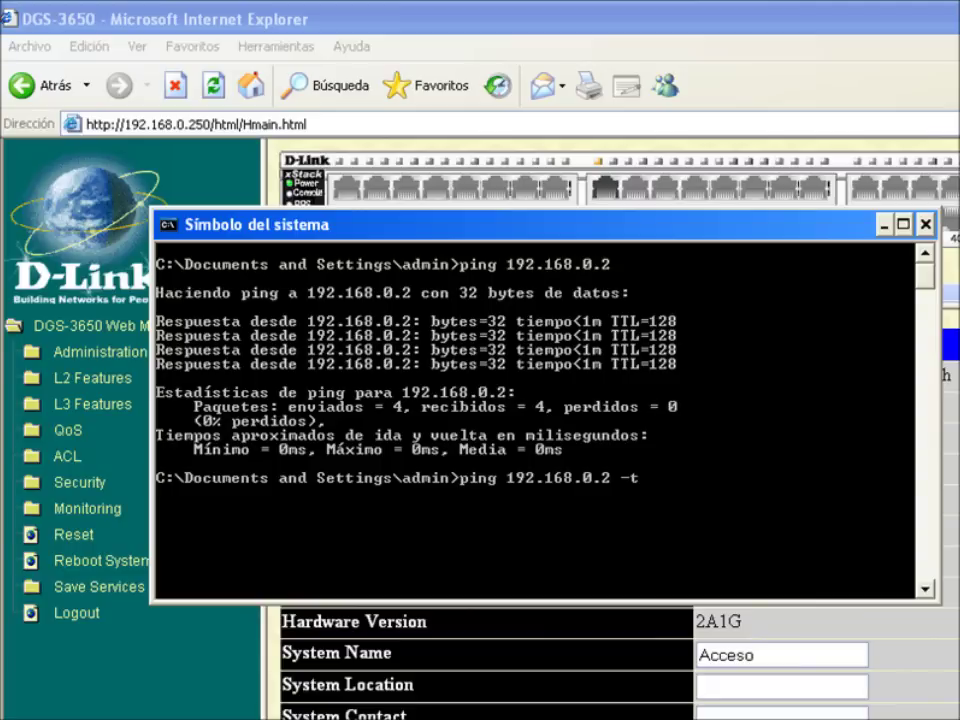
key(Return)
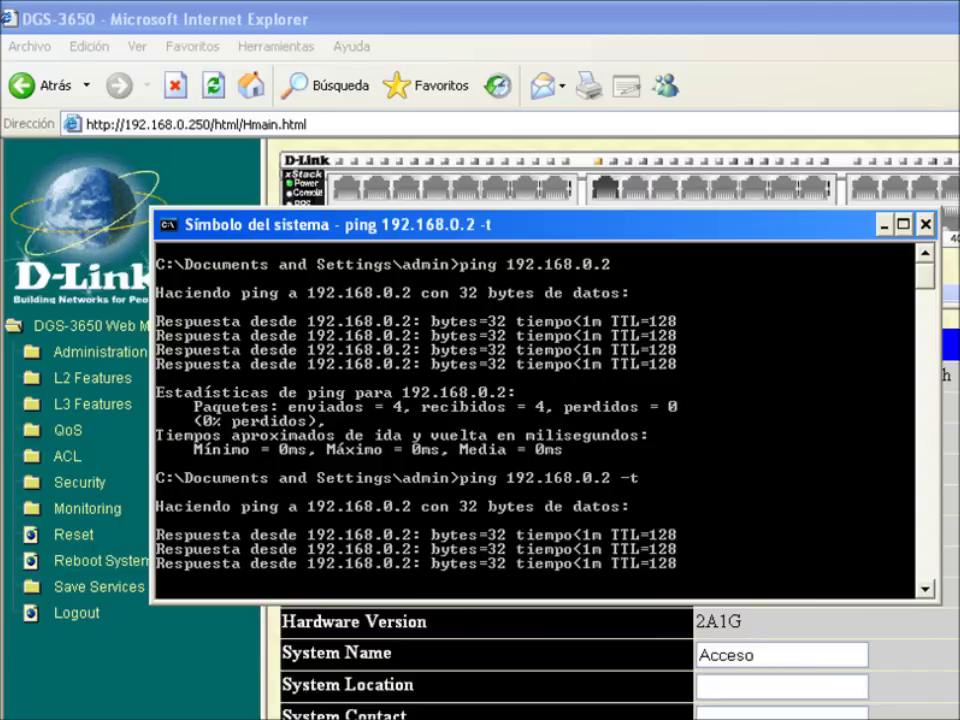
key(alt+F4)
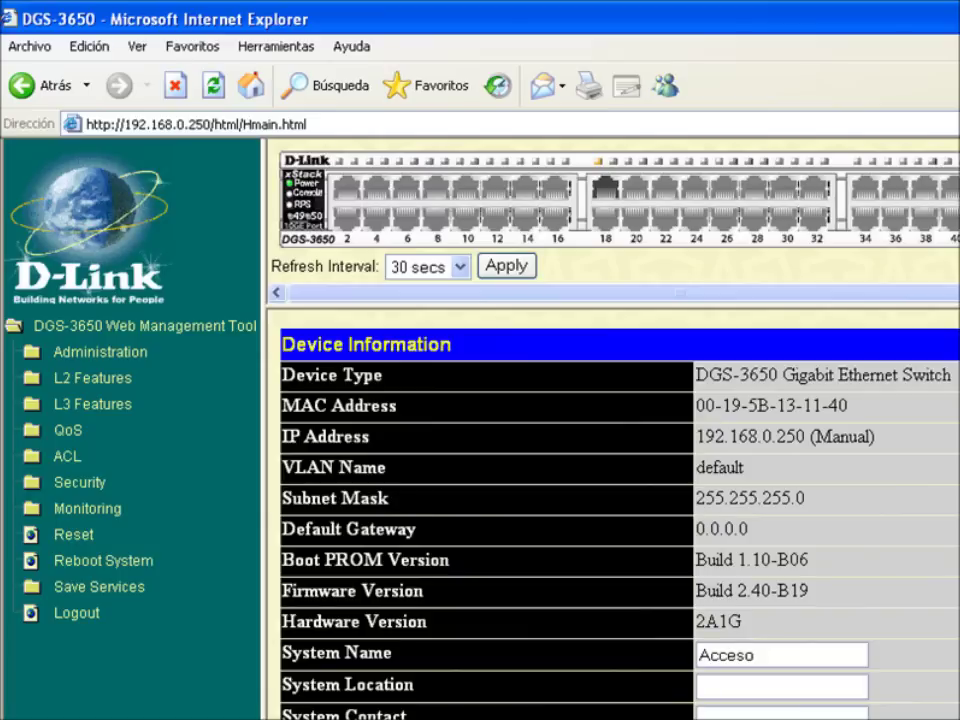
Step: Start a new static VLAN entry on the access switch with VID 2 and the name Marketing
click(82, 382)
click(88, 405)
click(150, 440)
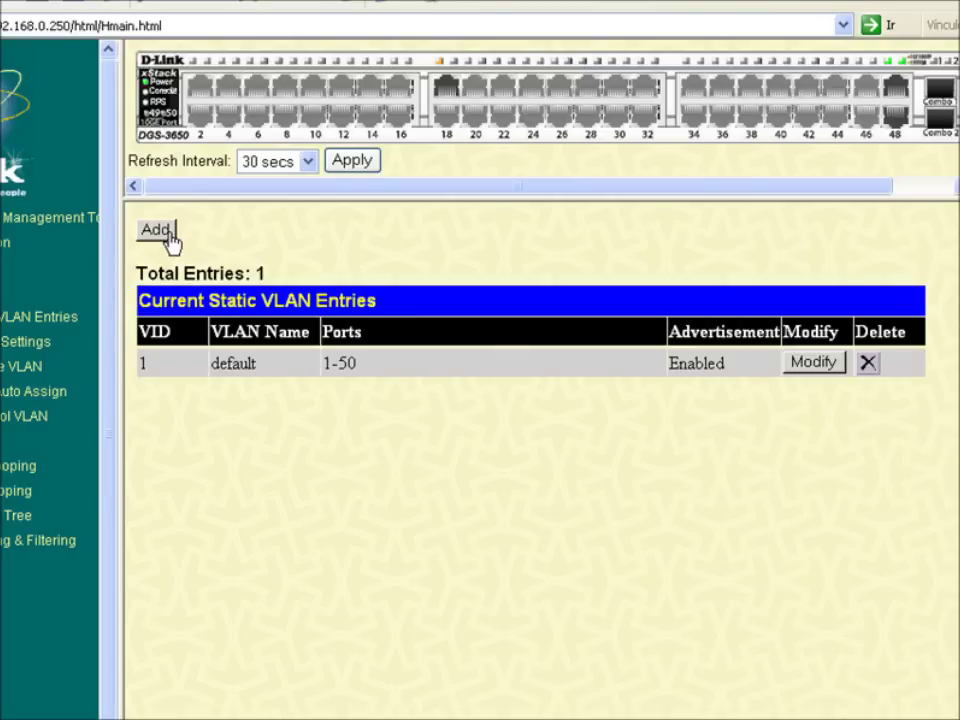
click(170, 238)
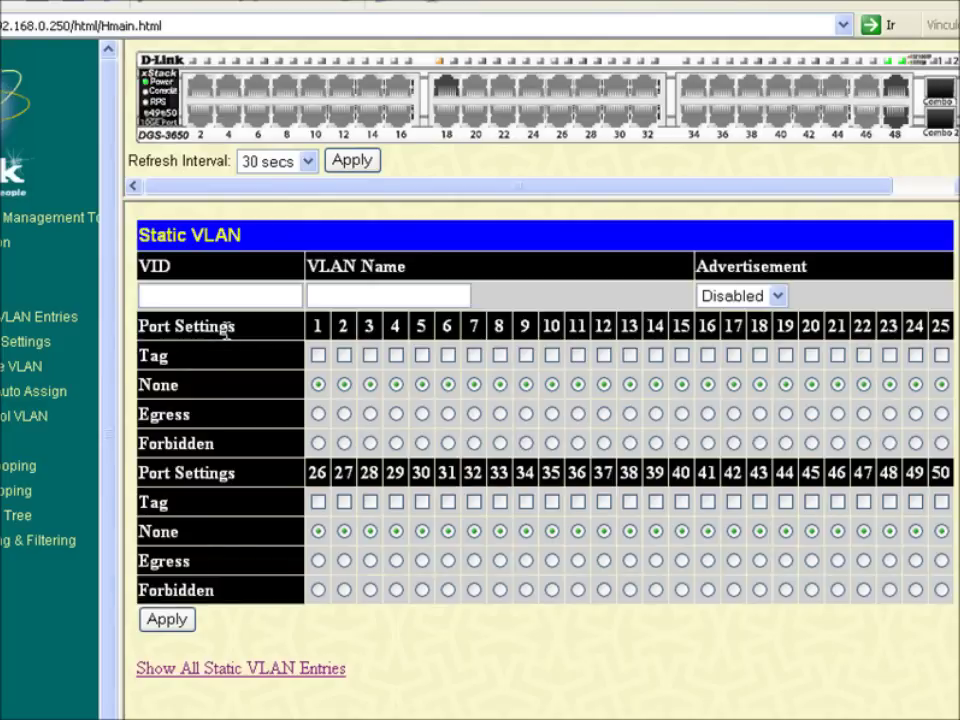
click(210, 298)
text(2)
click(320, 295)
text(Marketing)
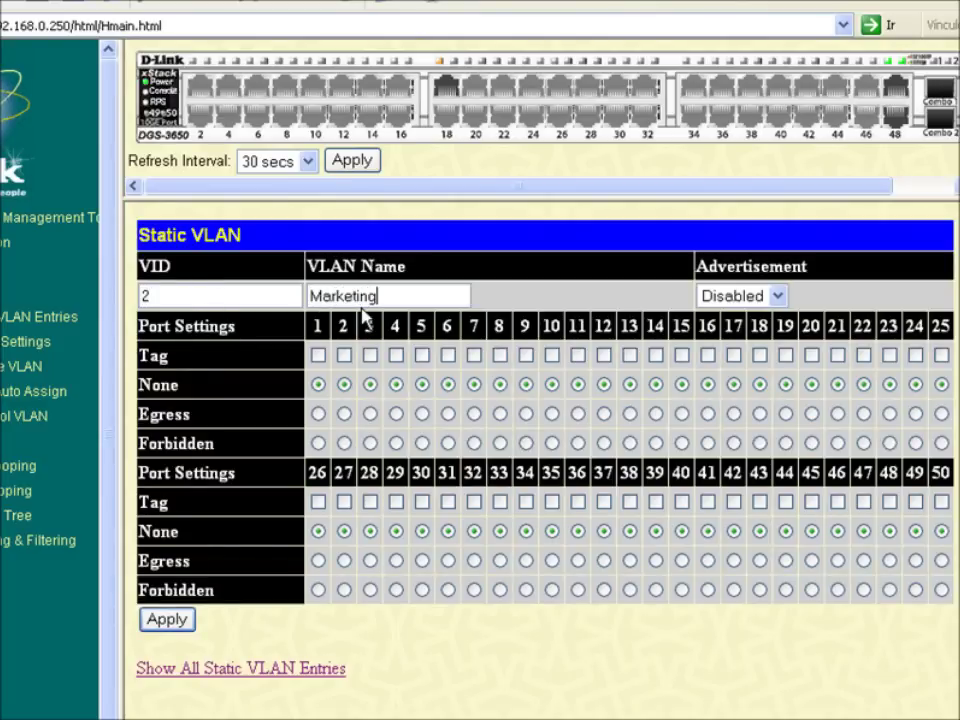
Step: Set port 17 as an Egress member of the Marketing VLAN and apply the new entry
click(735, 416)
click(165, 620)
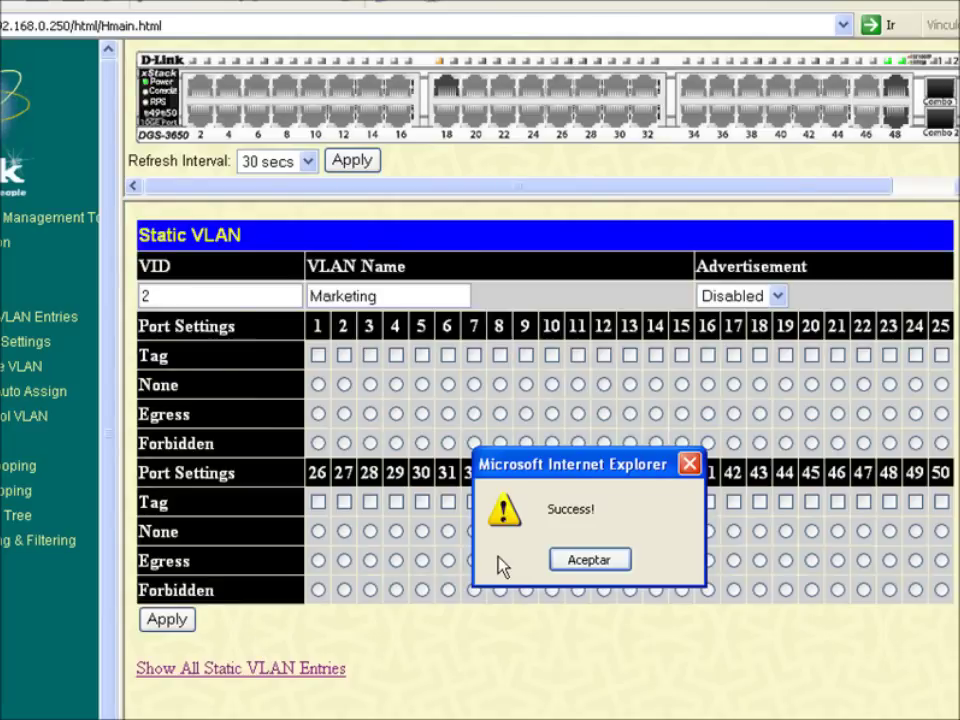
click(589, 560)
Step: Show all static VLAN entries, and check how the continuous ping to 192.168.0.2 responds in the command prompt
click(313, 667)
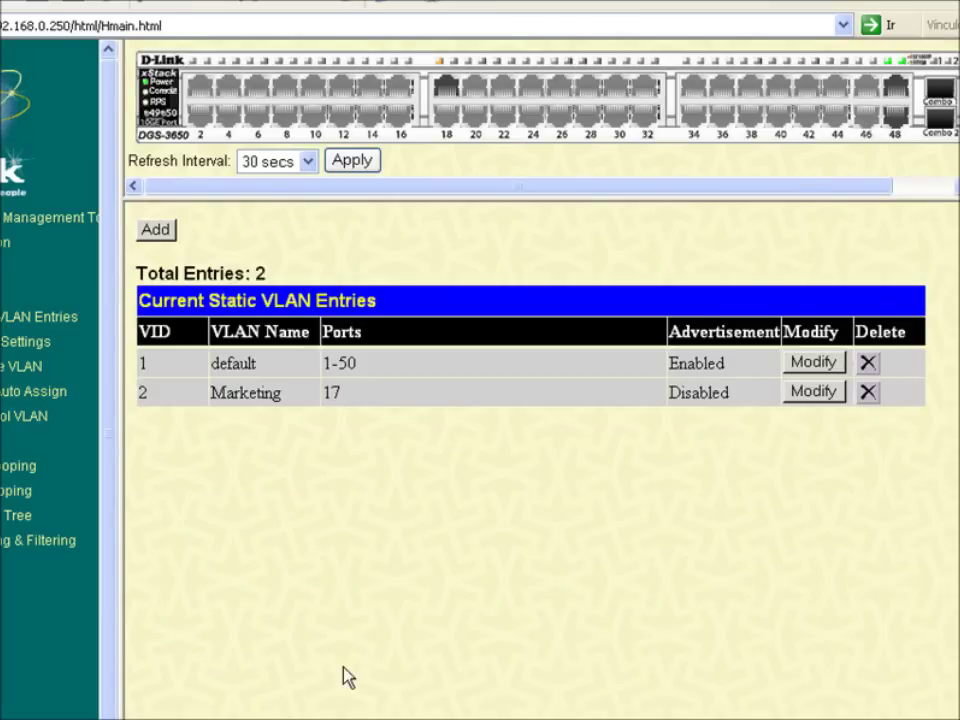
click(332, 437)
key(alt+Tab)
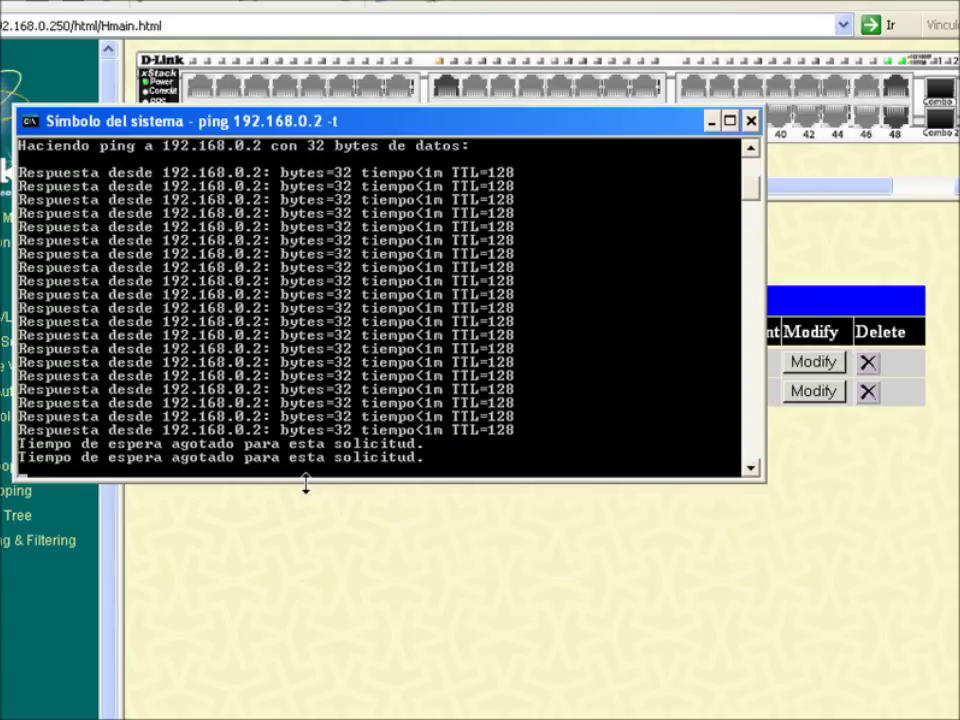
key(alt+Tab)
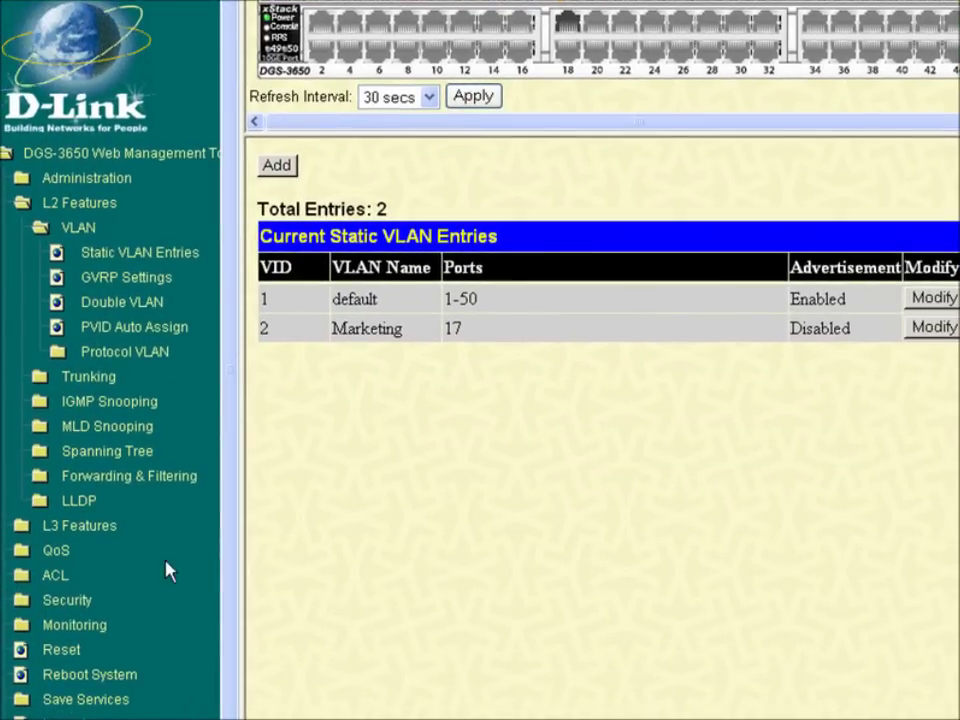
Step: Display the VLAN Status page and examine port 17's membership in the default VLAN
click(75, 626)
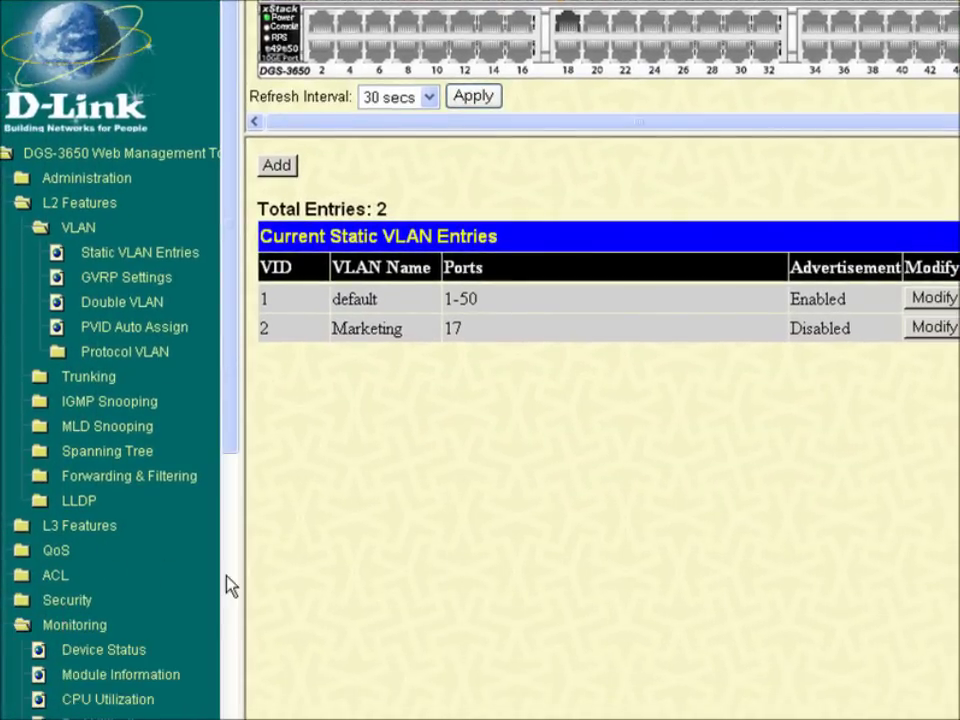
drag(240, 430, 236, 553)
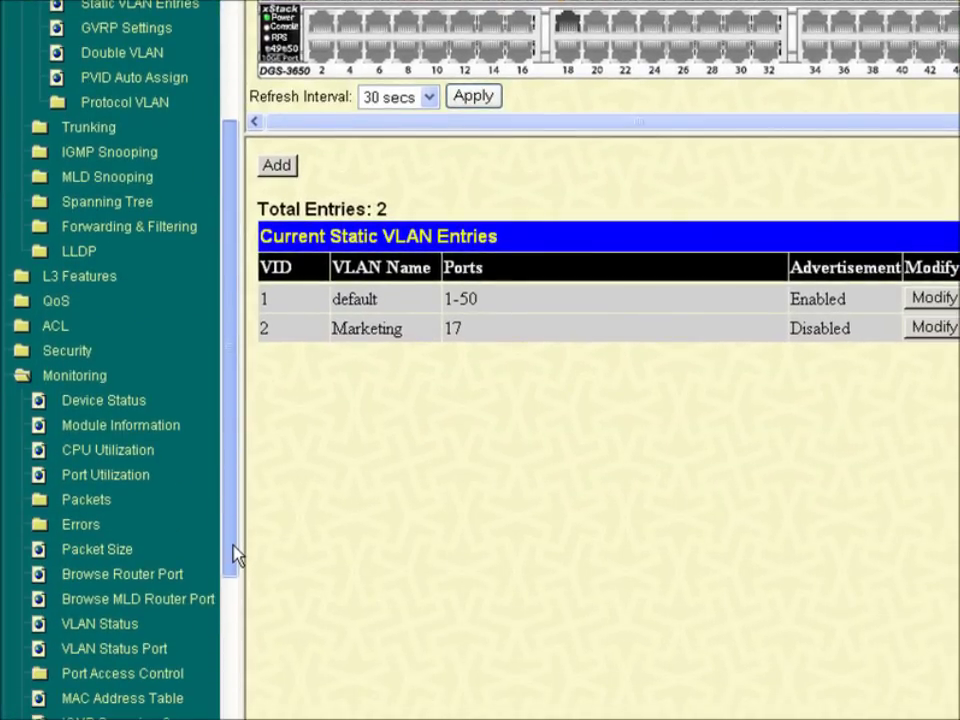
click(100, 624)
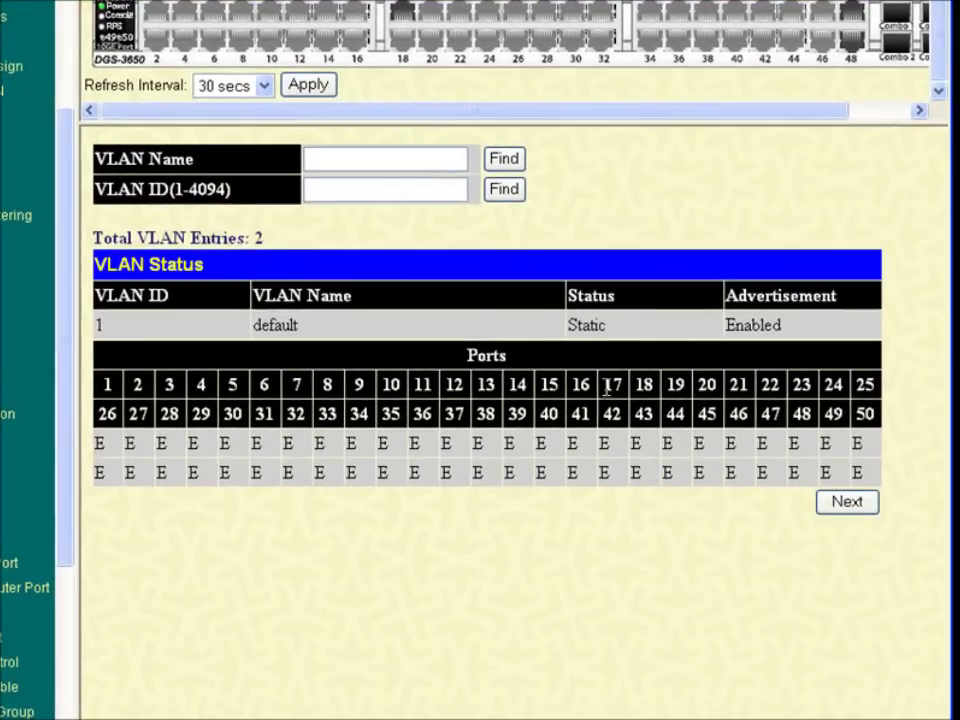
double_click(610, 386)
double_click(603, 444)
drag(306, 330, 257, 330)
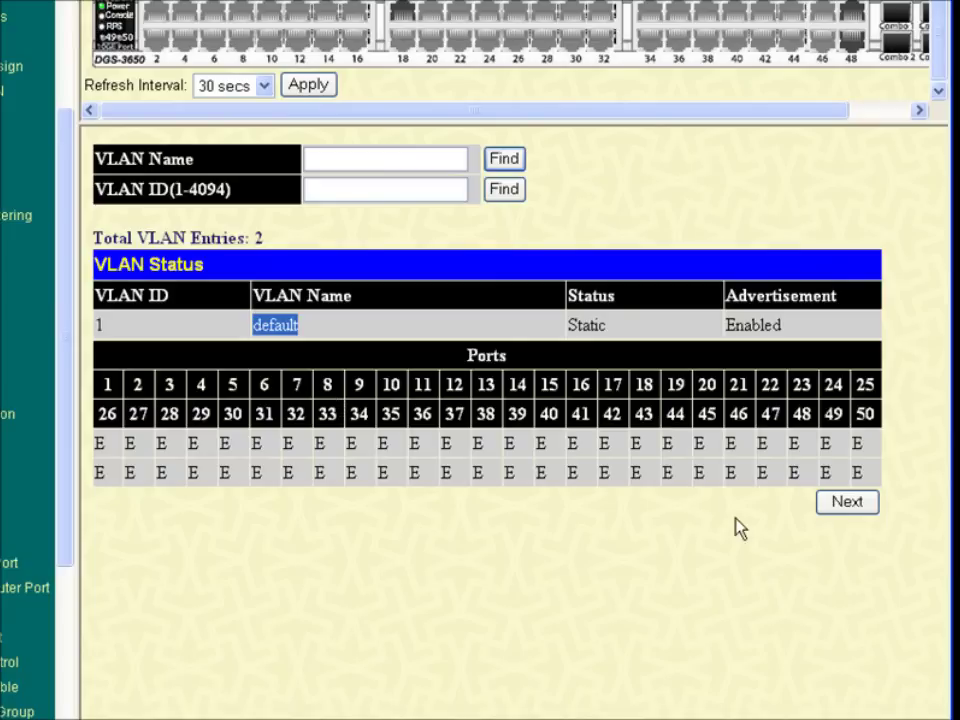
Step: Examine port 17's membership in the Marketing VLAN's status, and return to the default VLAN's status
click(855, 505)
double_click(612, 386)
double_click(602, 444)
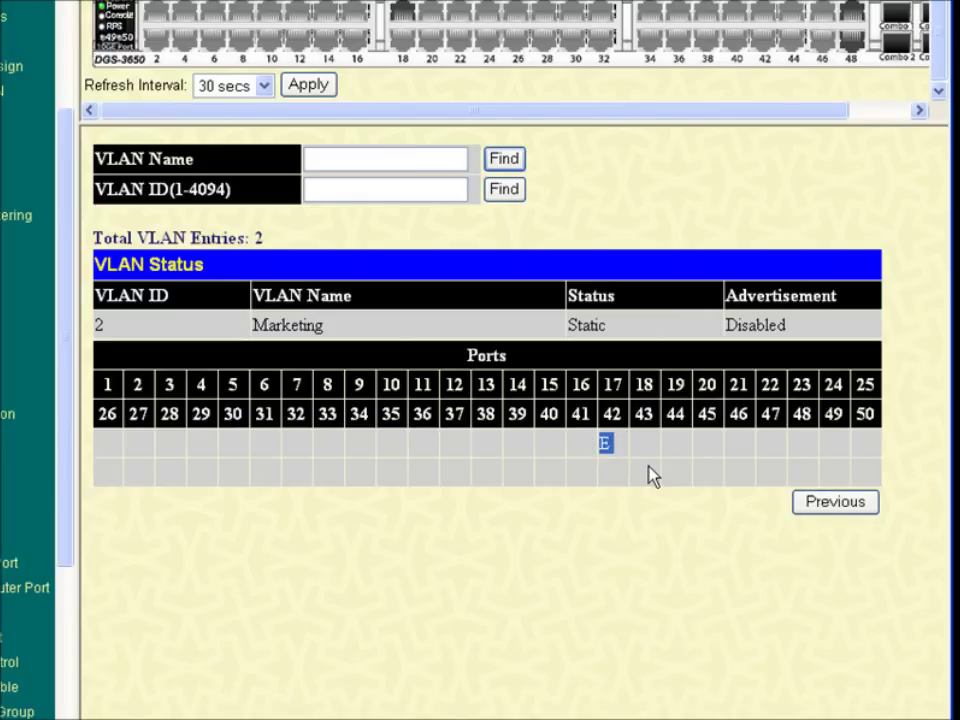
click(826, 514)
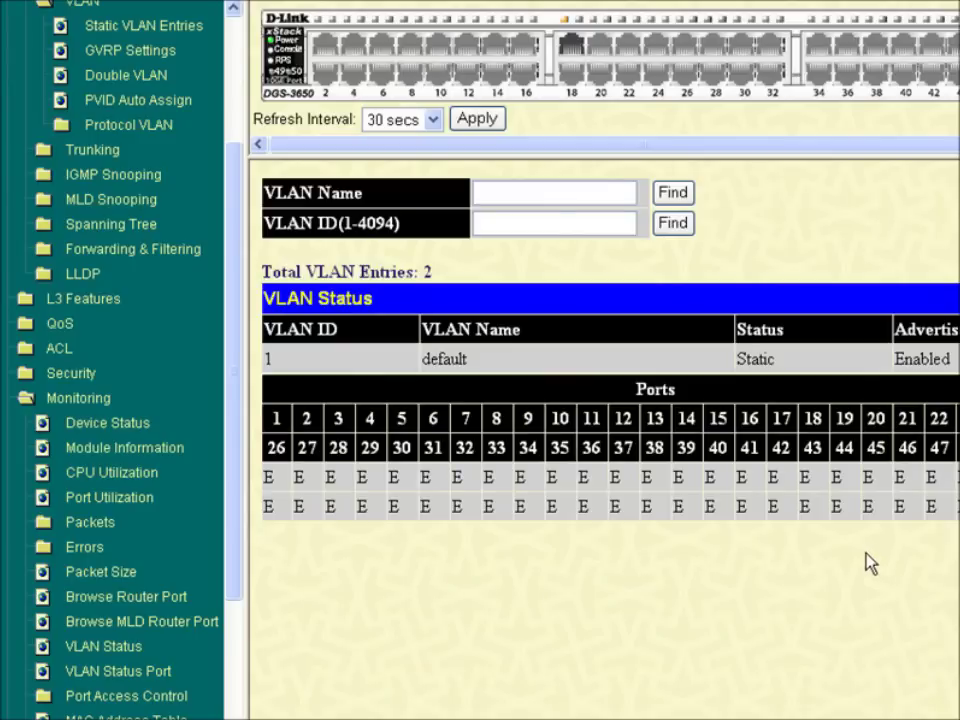
Step: Modify the default static VLAN by setting port 17 to None, and apply the change
drag(71, 422, 68, 312)
click(130, 260)
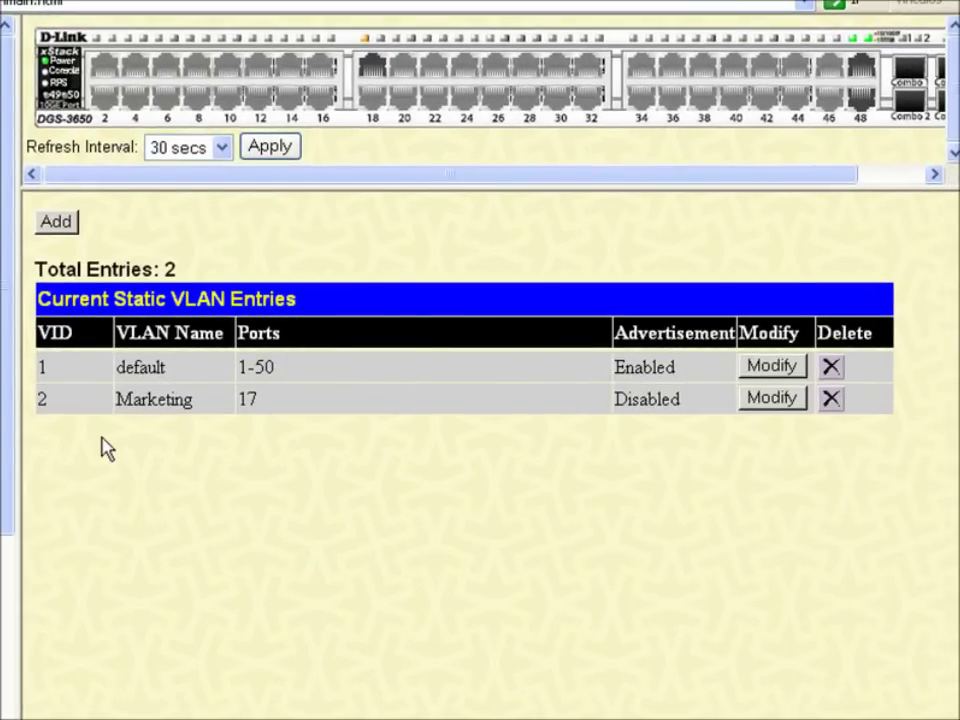
click(768, 367)
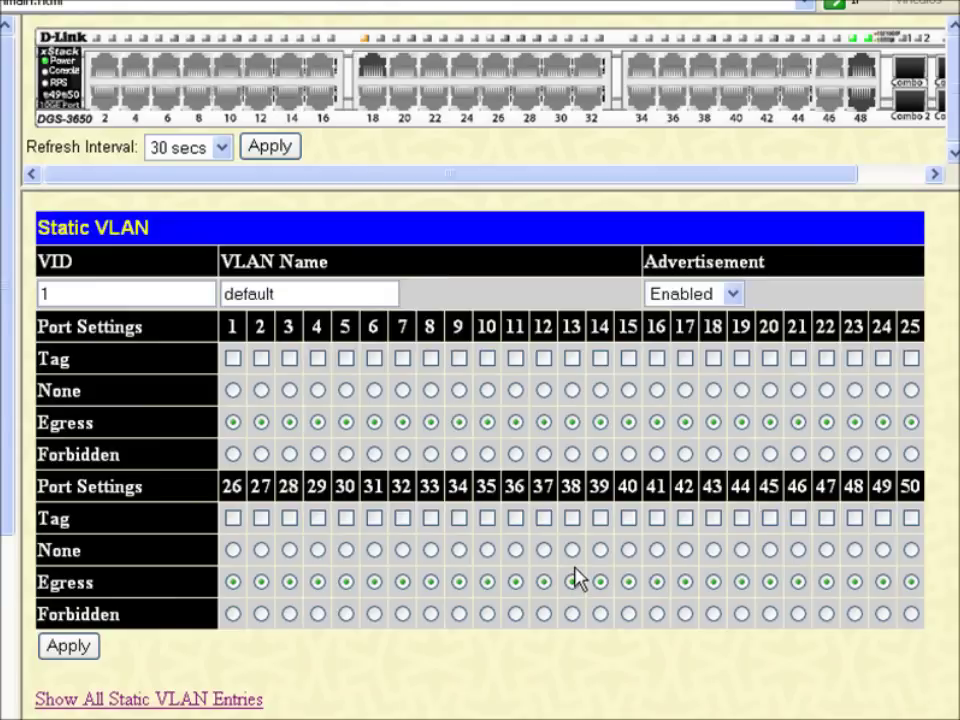
click(685, 391)
click(84, 645)
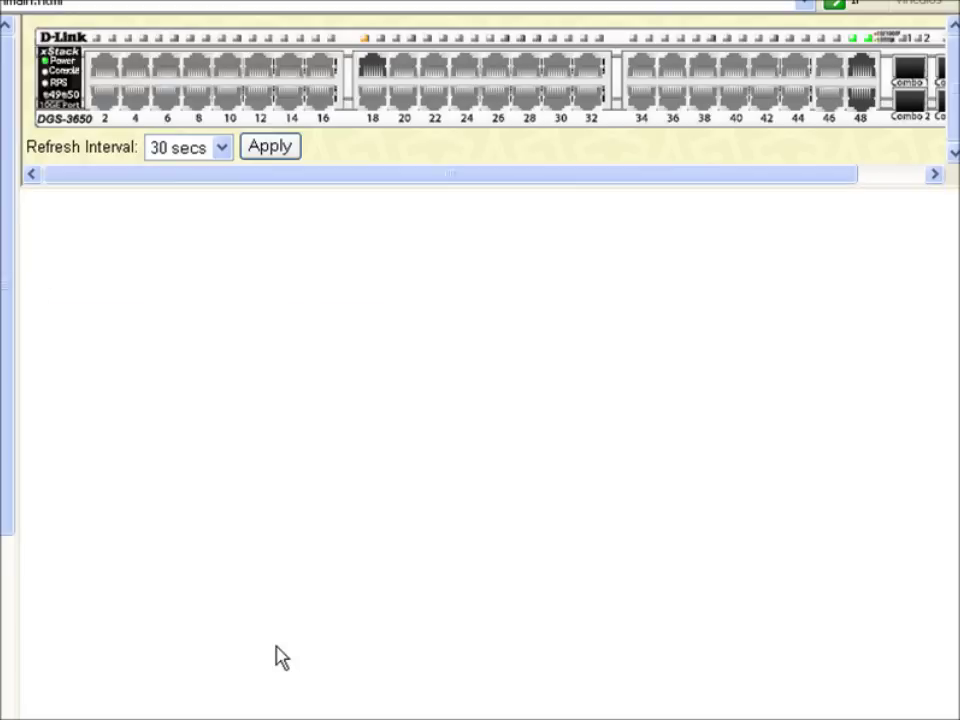
click(522, 582)
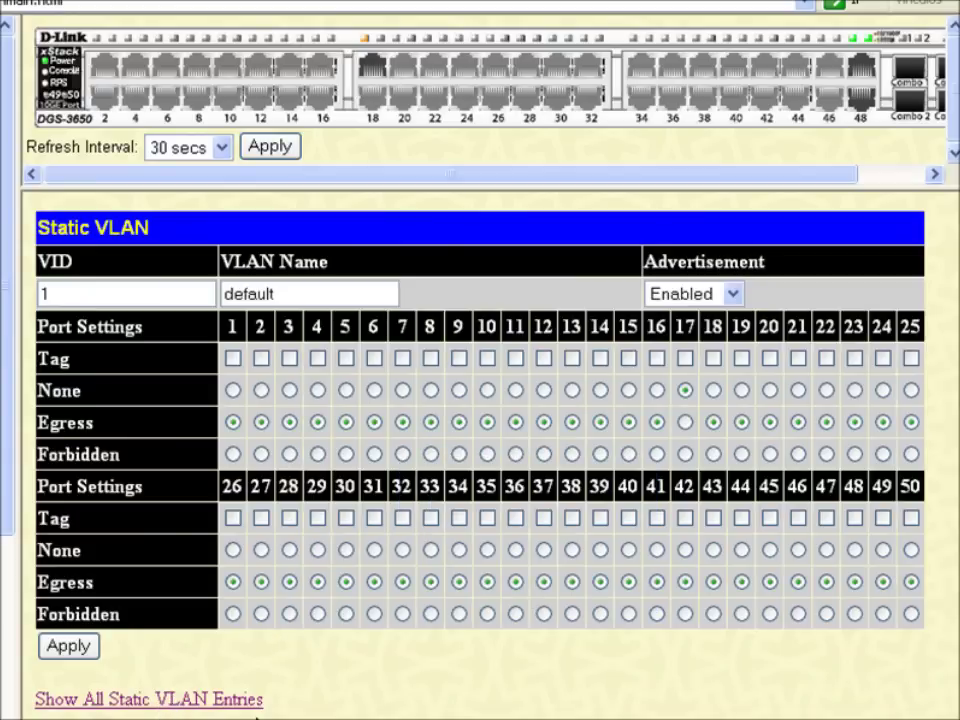
Step: Show all static VLAN entries and compare the ports assigned to the default and Marketing VLANs
click(135, 702)
drag(332, 367, 233, 367)
drag(270, 414, 245, 415)
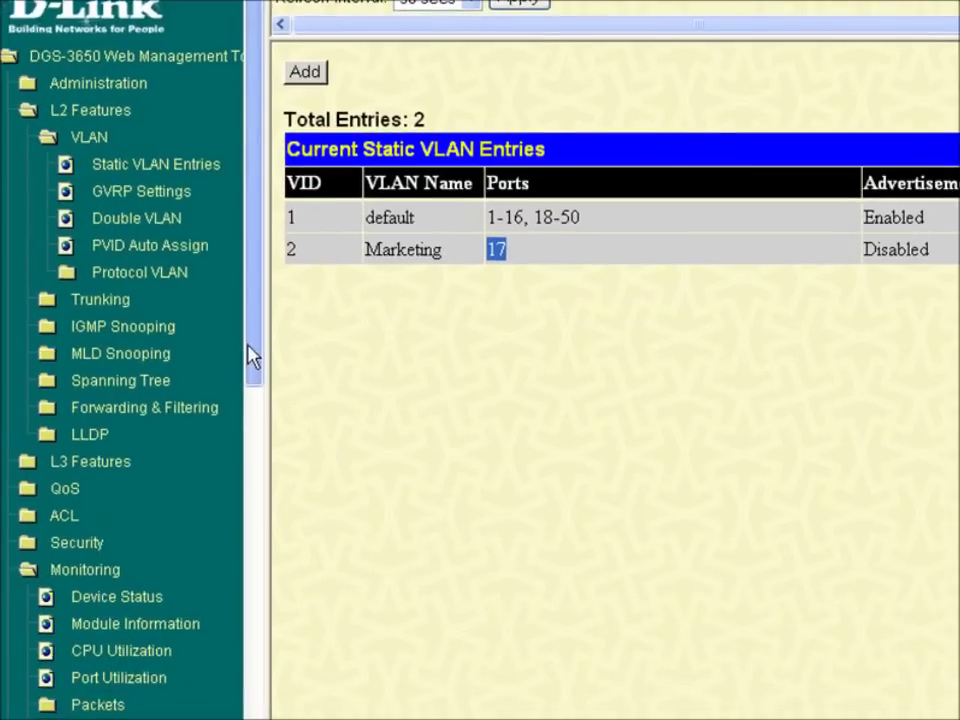
Step: Display the VLAN Status page and check port 17's membership in the default and Marketing VLANs
scroll(252, 473, down, 1)
click(125, 584)
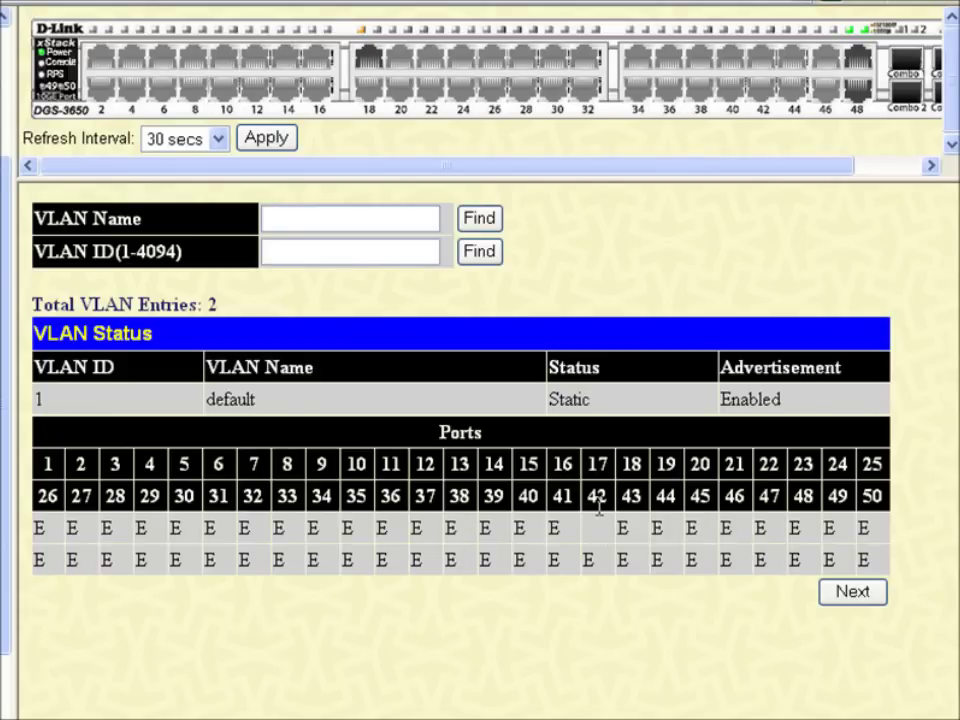
click(858, 596)
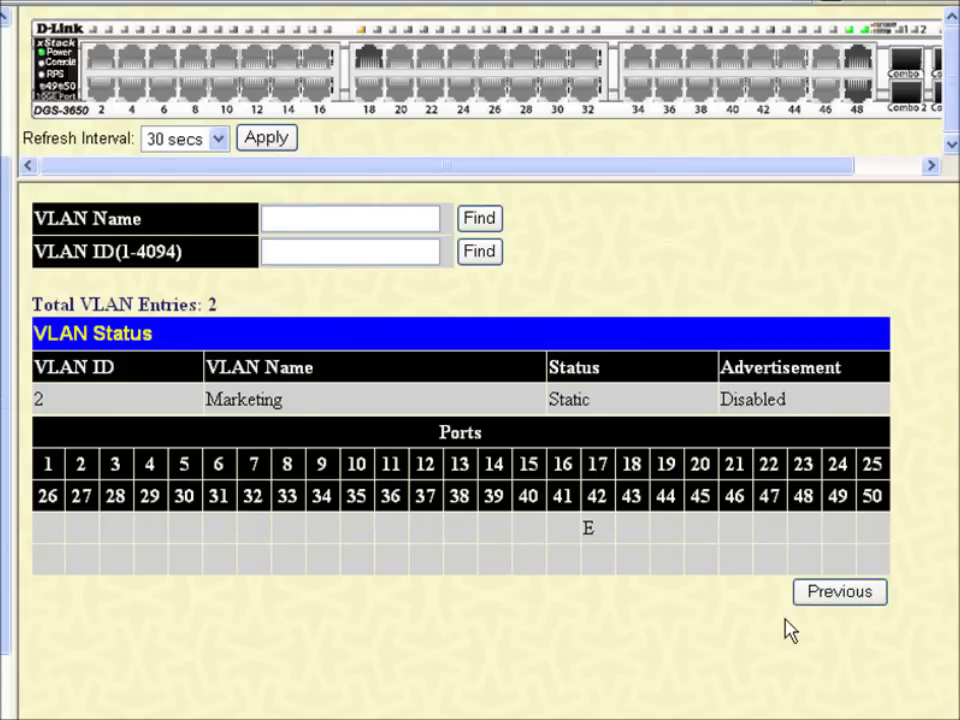
double_click(589, 530)
click(815, 597)
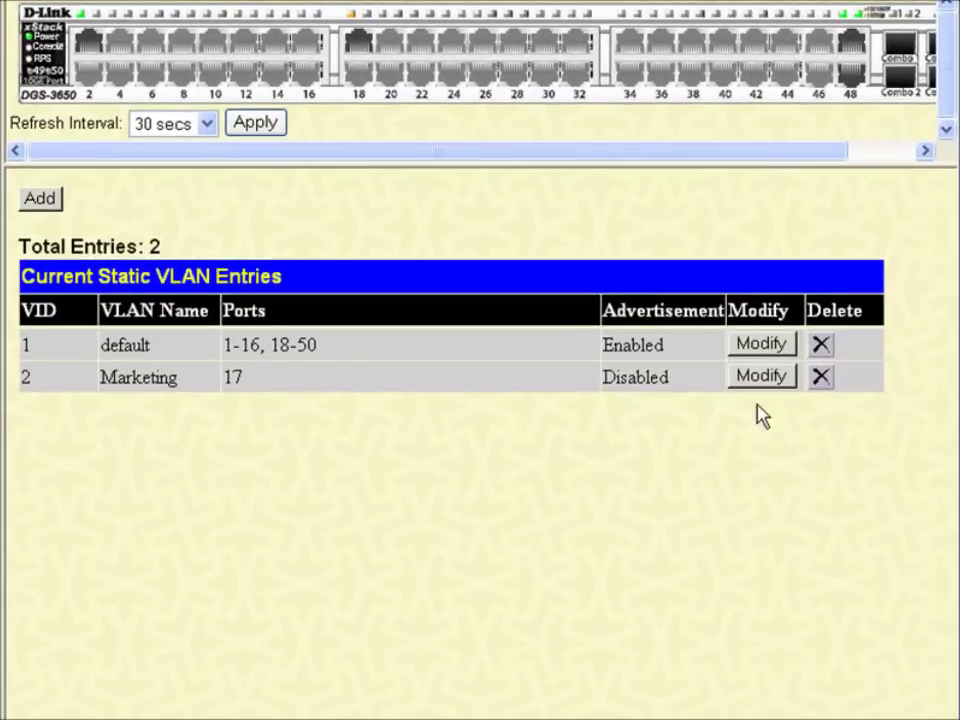
Step: Modify the Marketing static VLAN by setting ports 18 to 21 to Egress, apply the change, and return to all static VLAN entries
click(768, 377)
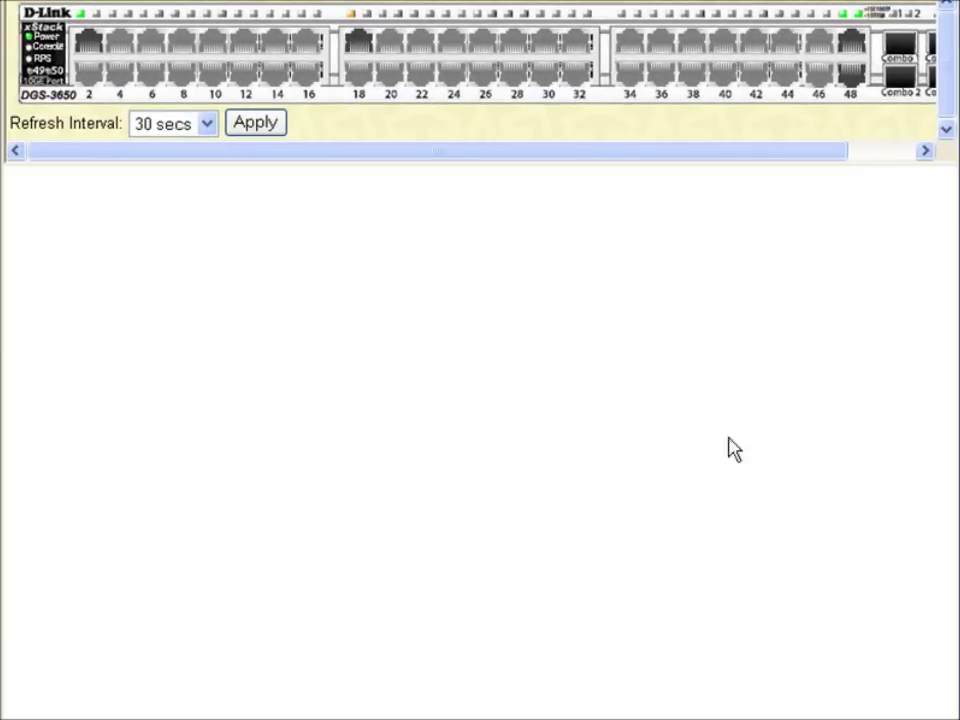
click(702, 400)
click(731, 400)
click(759, 400)
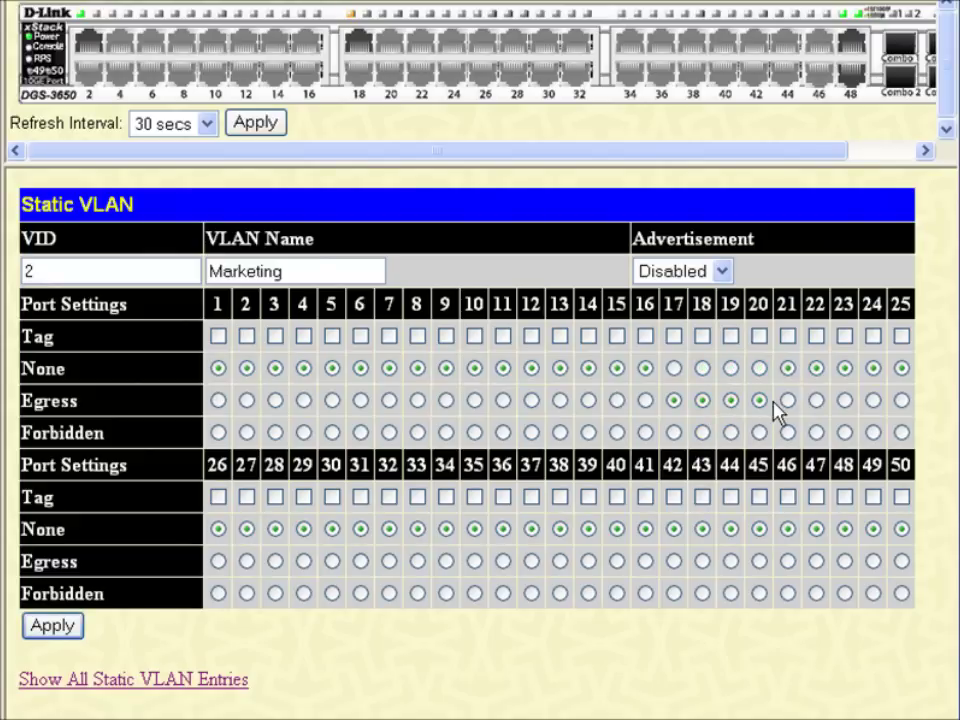
click(787, 402)
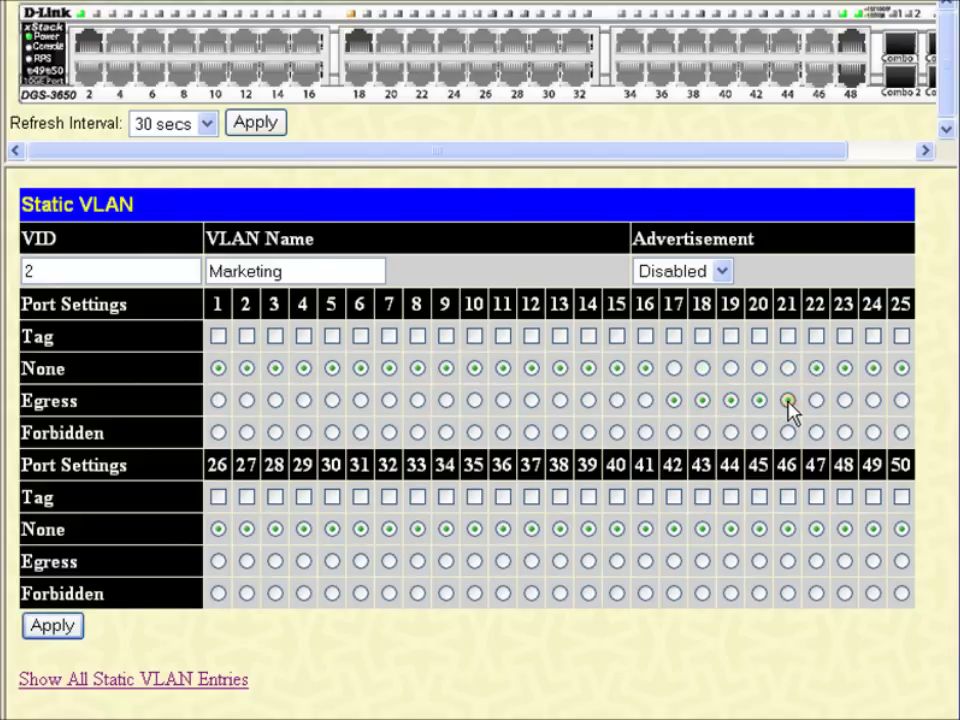
click(48, 625)
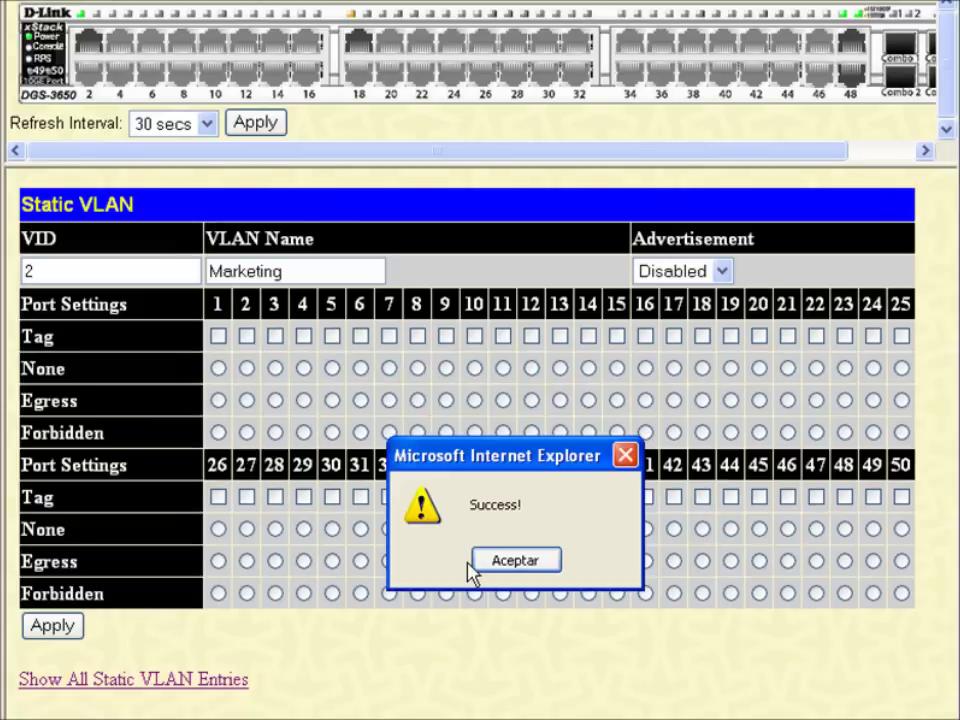
click(490, 566)
click(118, 688)
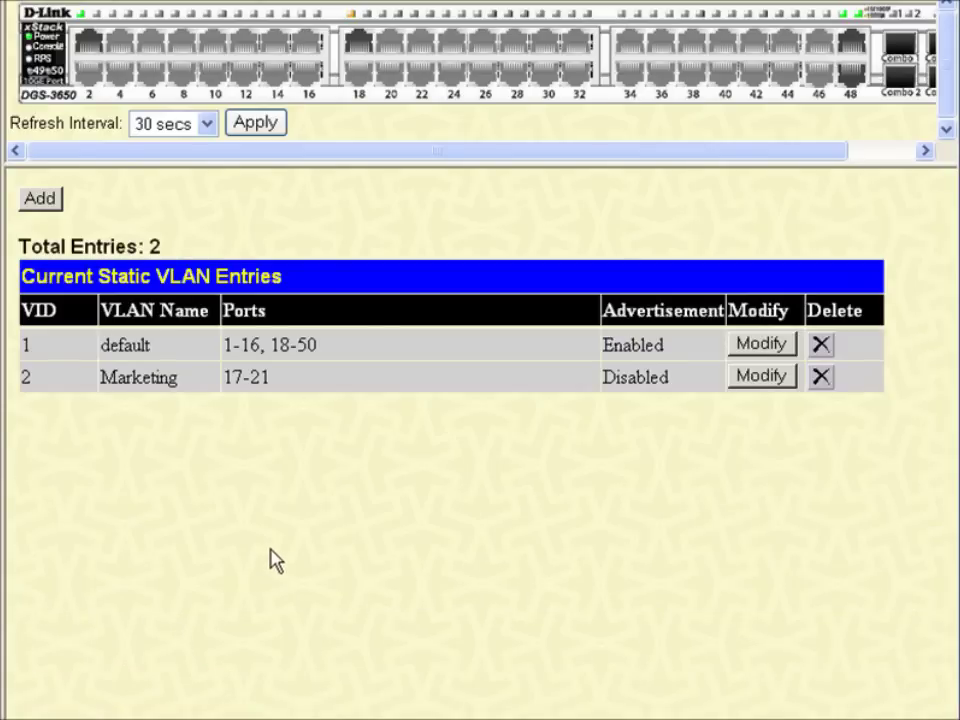
Step: Modify the default static VLAN by setting ports 18 to 21 to None, apply the change, and return to the entry list
click(740, 347)
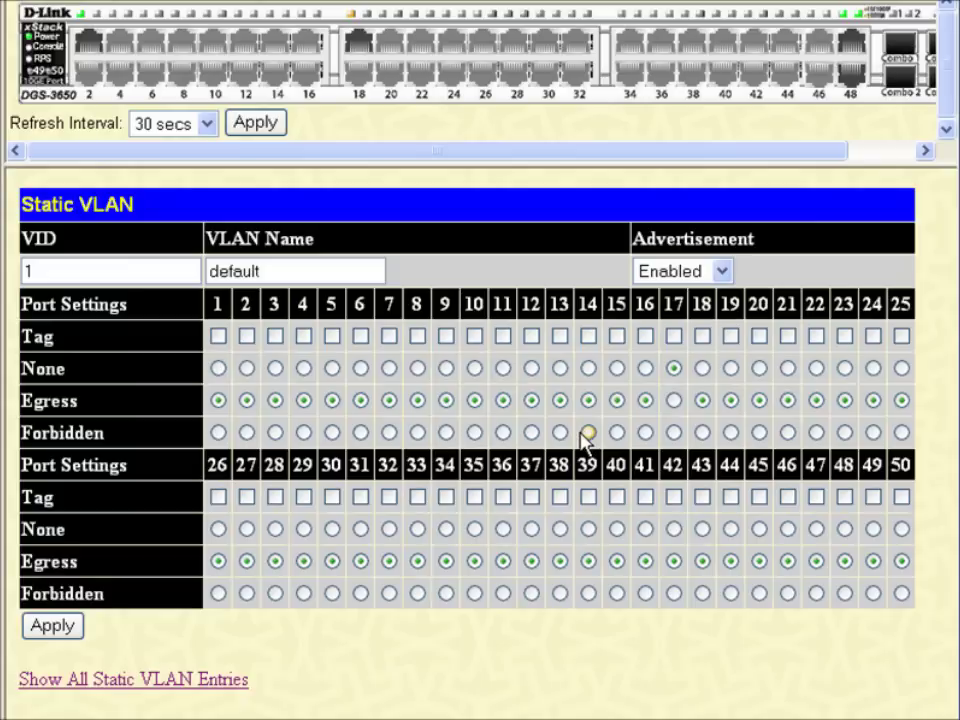
click(702, 368)
click(731, 368)
click(759, 368)
click(788, 368)
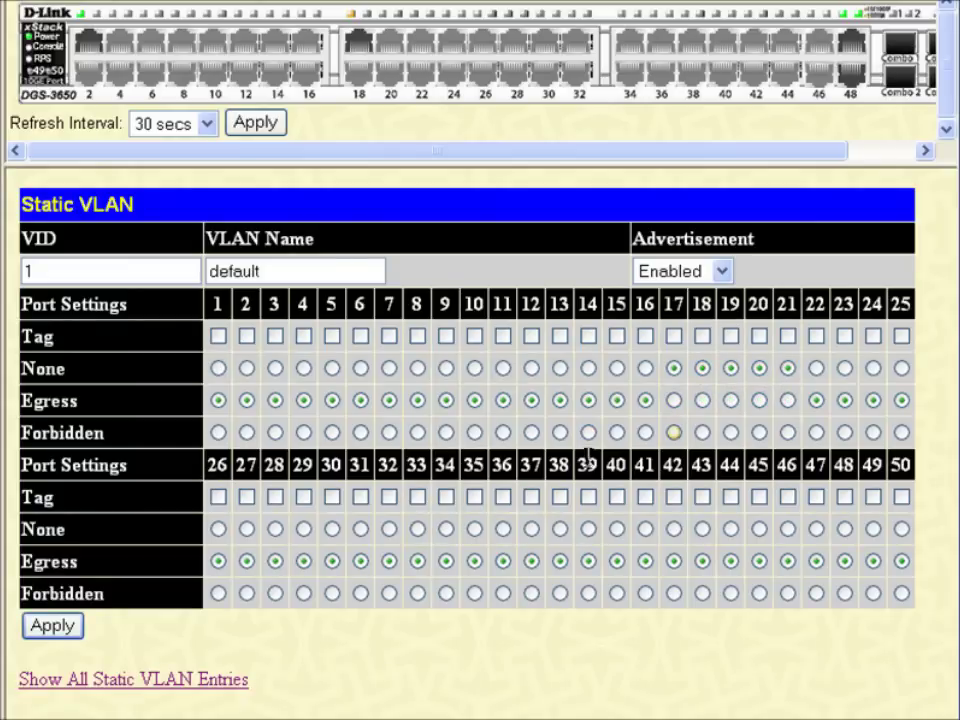
click(48, 624)
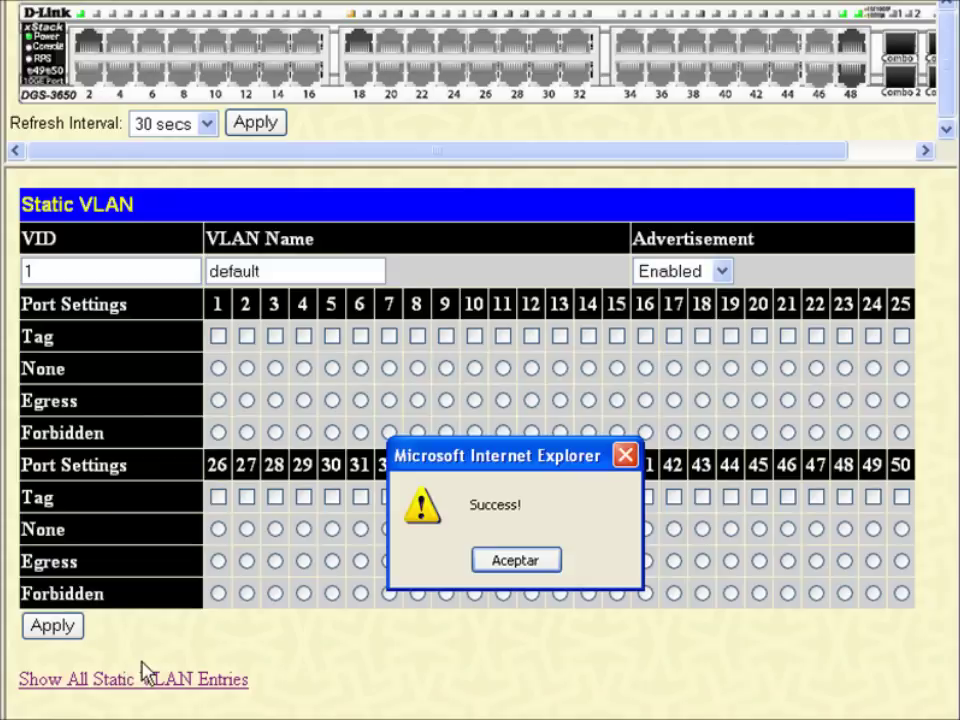
click(517, 563)
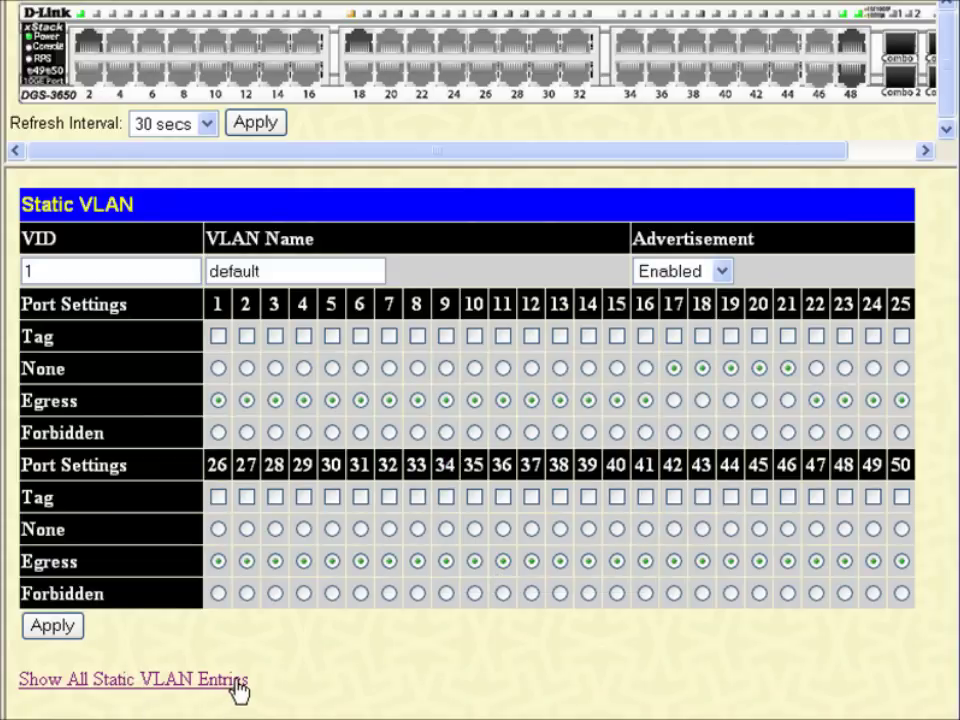
click(235, 690)
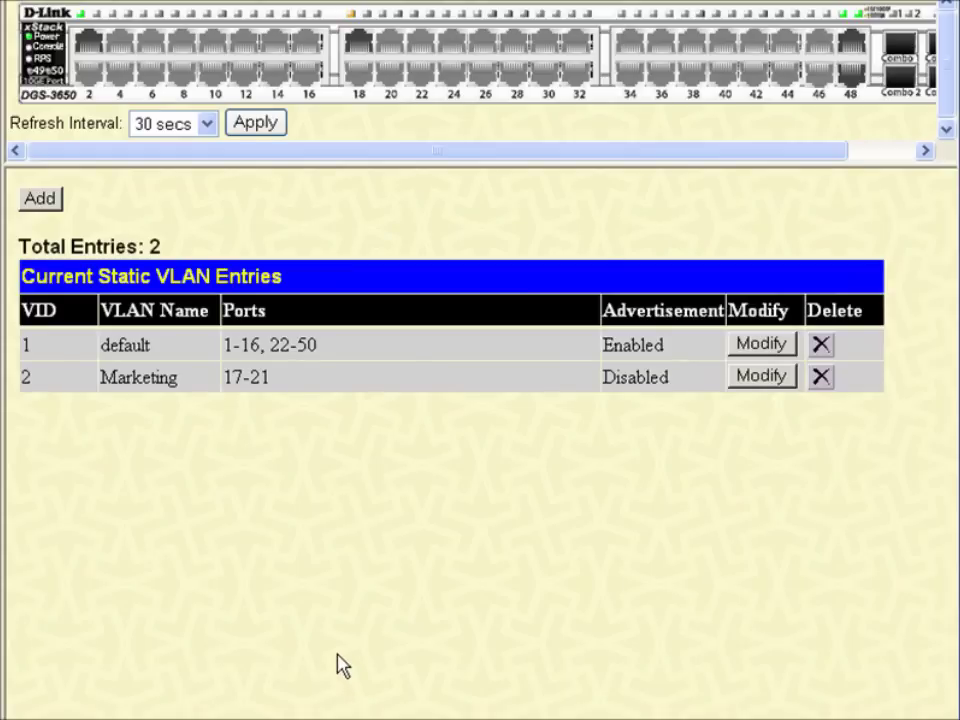
Step: Add a static VLAN with VID 3 named Finanzas, set ports 22 to 26 to Egress, and apply it
click(32, 207)
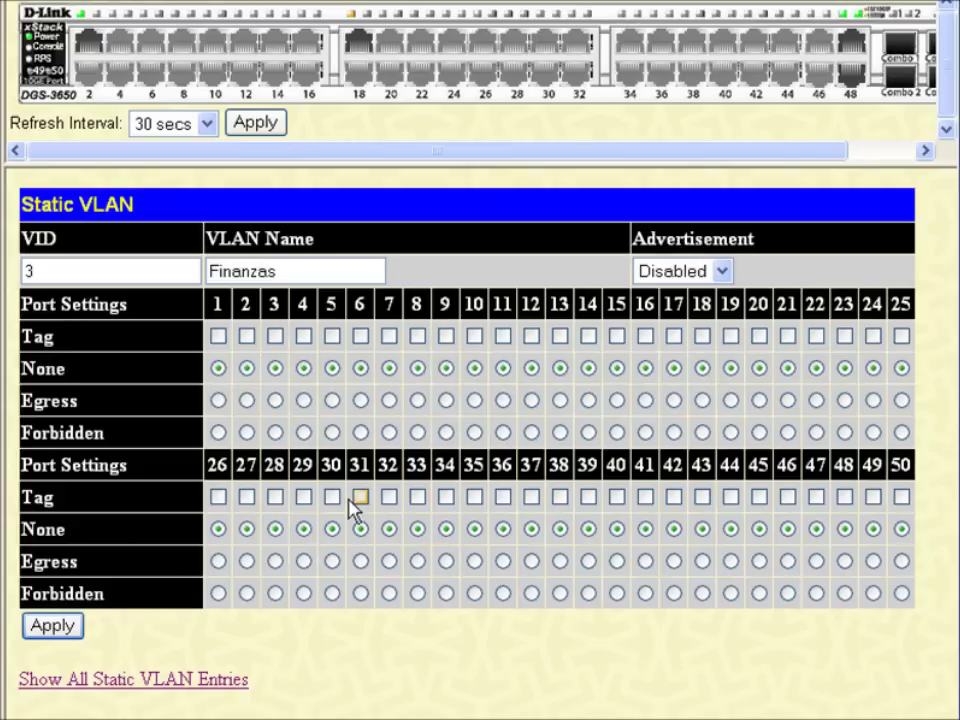
click(816, 400)
click(845, 401)
click(873, 401)
click(902, 401)
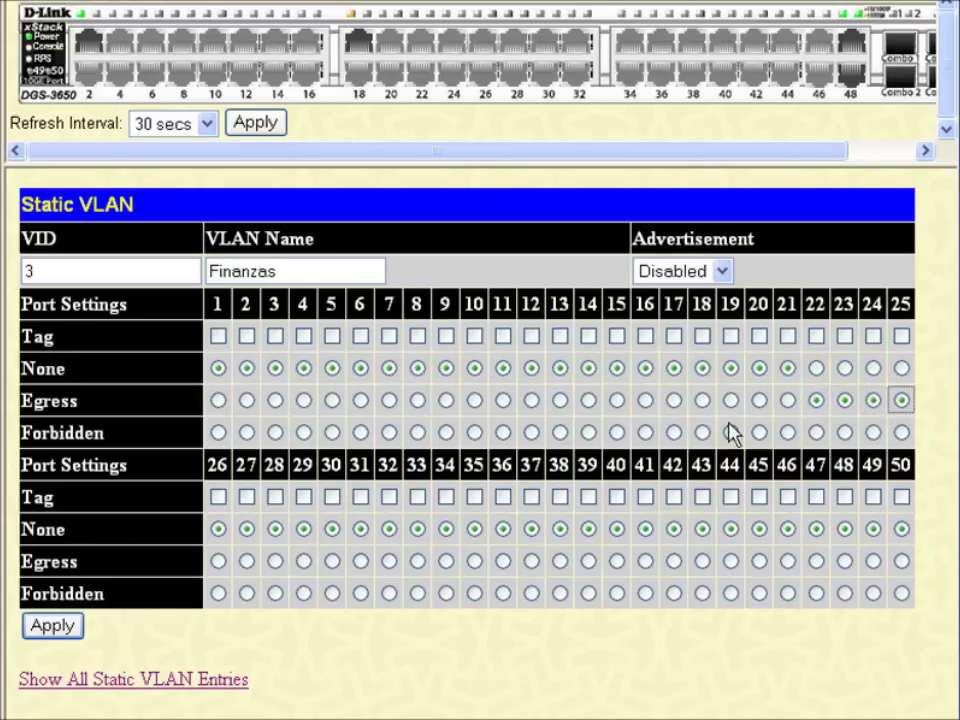
click(218, 561)
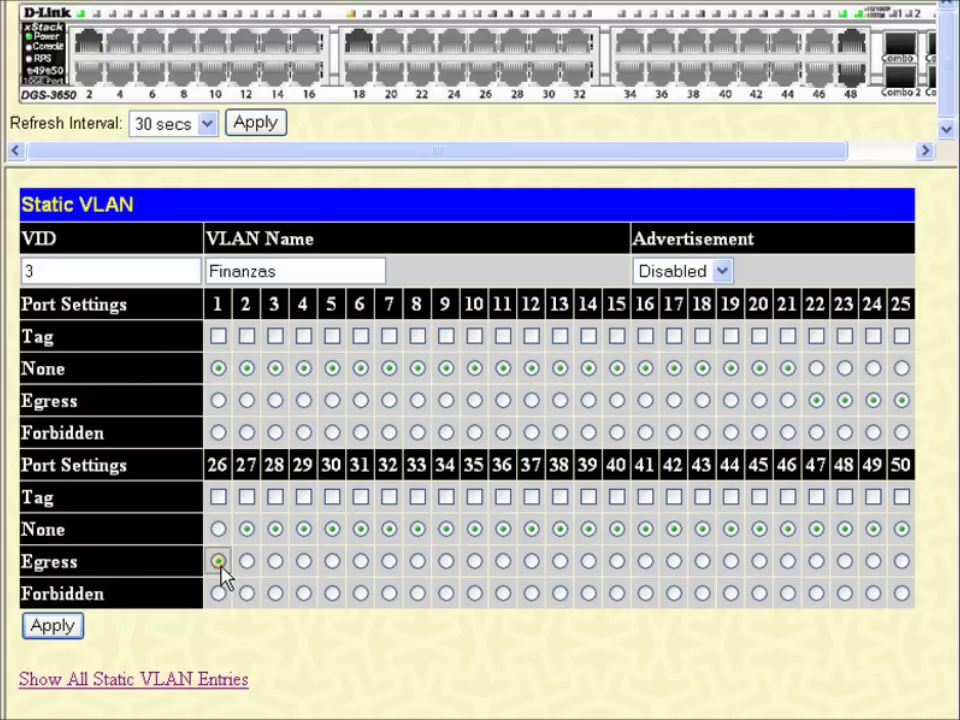
click(62, 630)
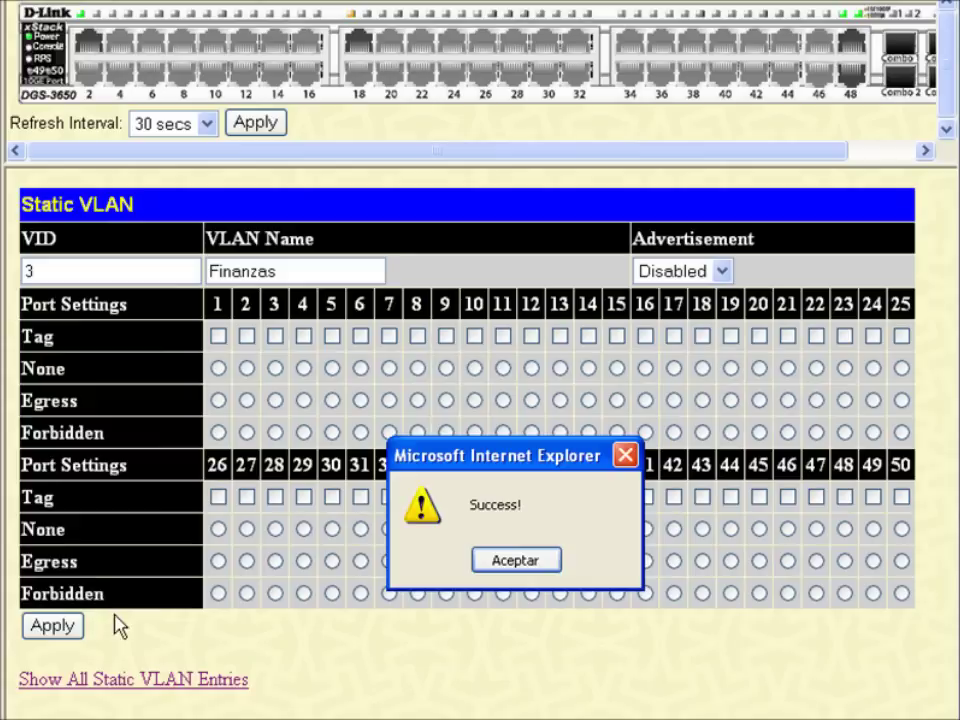
click(520, 561)
click(177, 684)
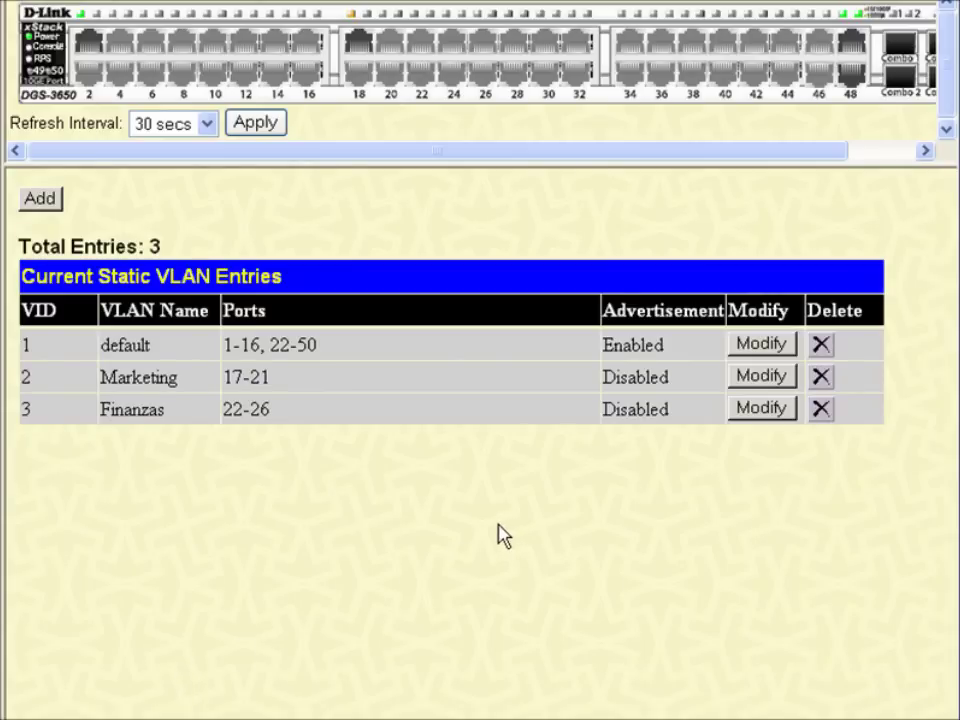
Step: Modify the default static VLAN by setting ports 22 to 26 to None, and apply the change
click(762, 345)
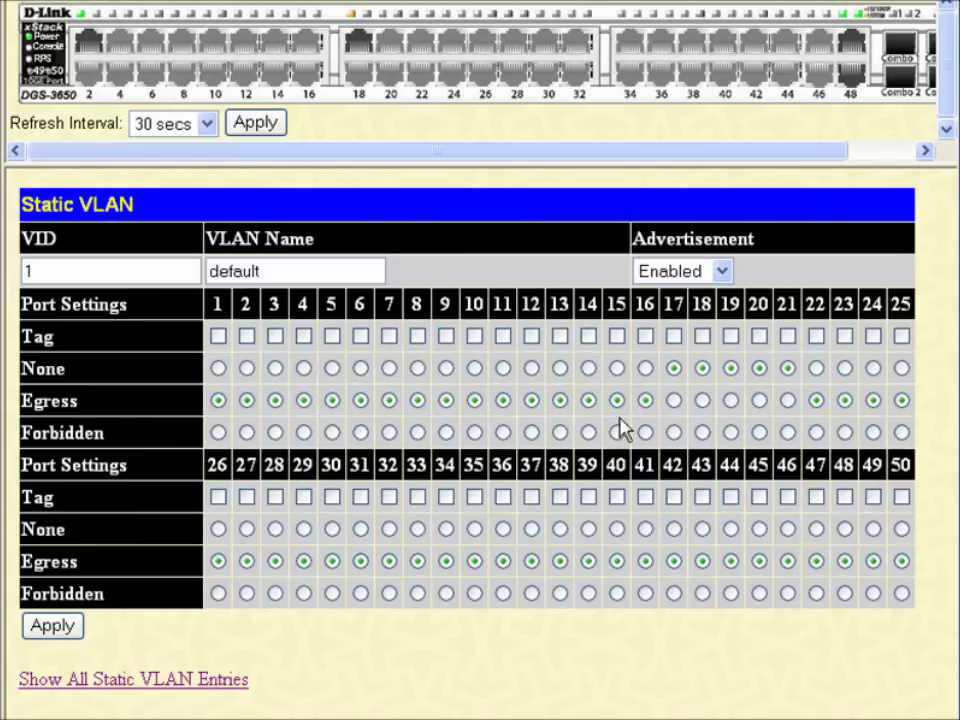
click(816, 369)
click(845, 369)
click(873, 369)
click(902, 369)
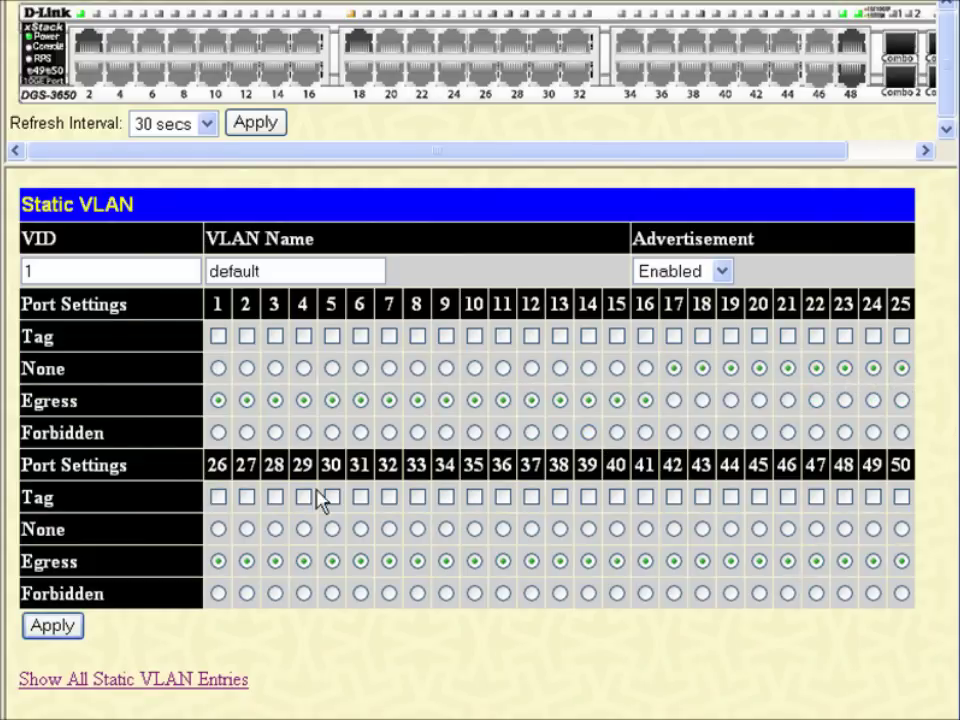
click(220, 530)
click(52, 625)
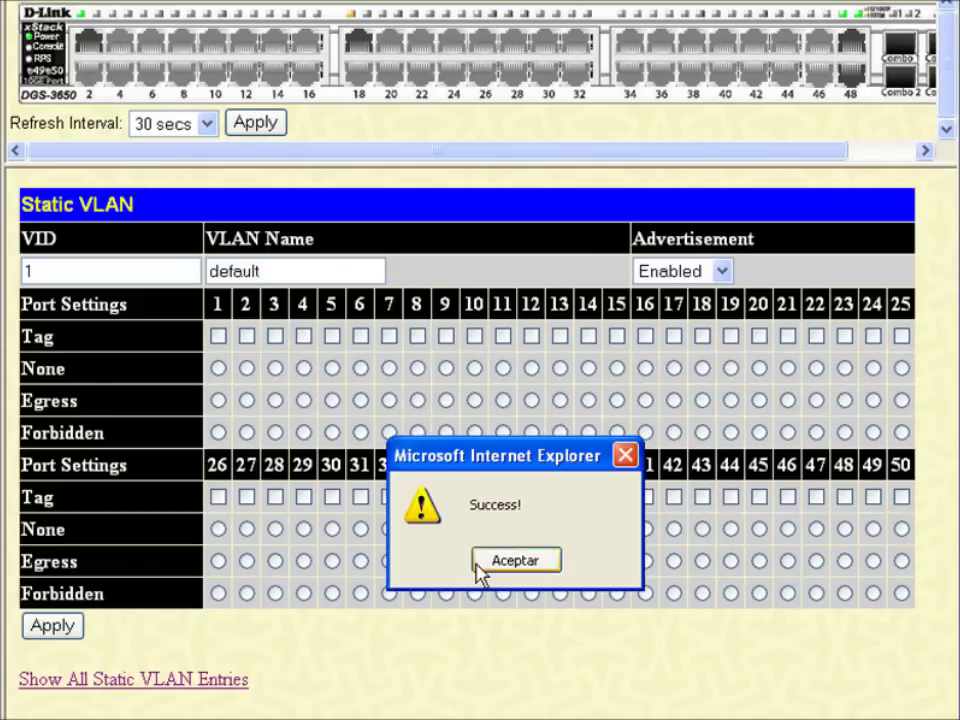
click(482, 564)
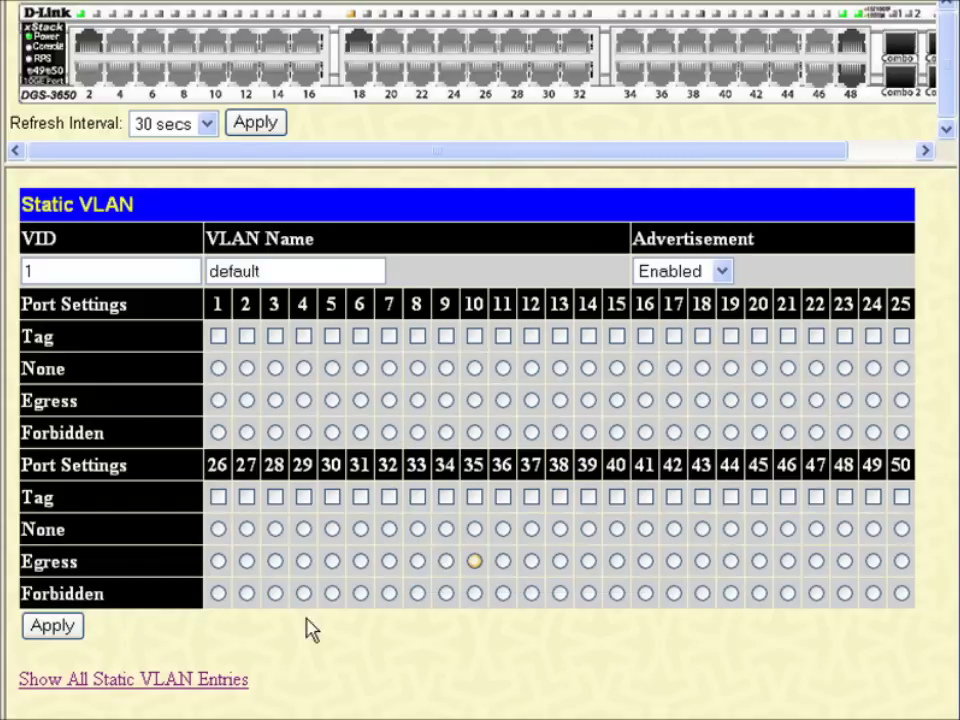
click(172, 682)
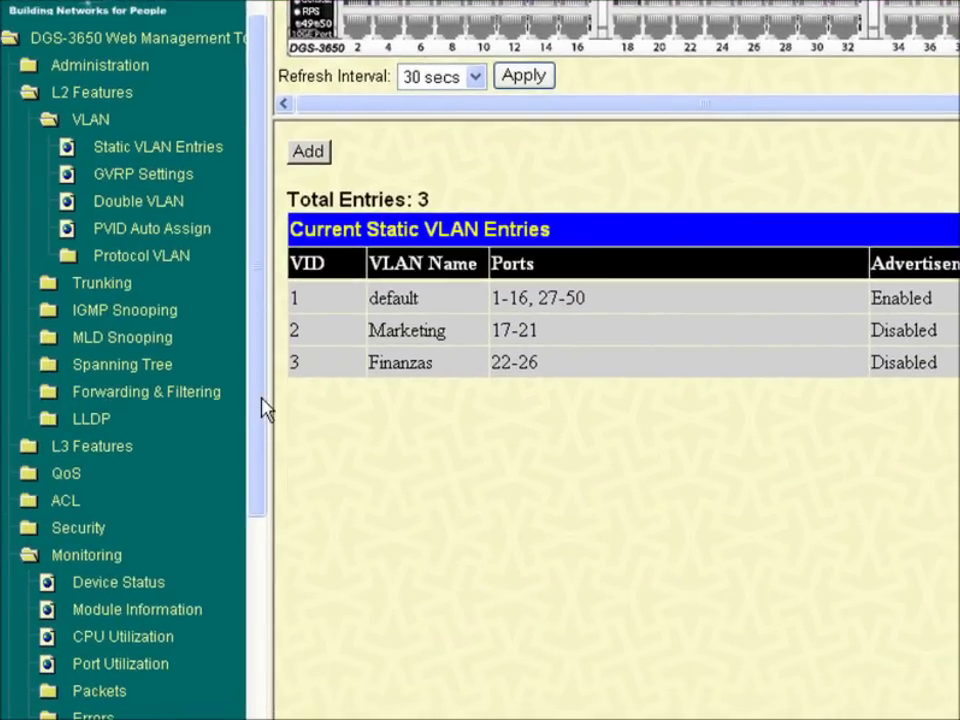
Step: Display the VLAN Status page and review the port assignments of the default, Marketing and Finanzas VLANs
drag(257, 407, 249, 564)
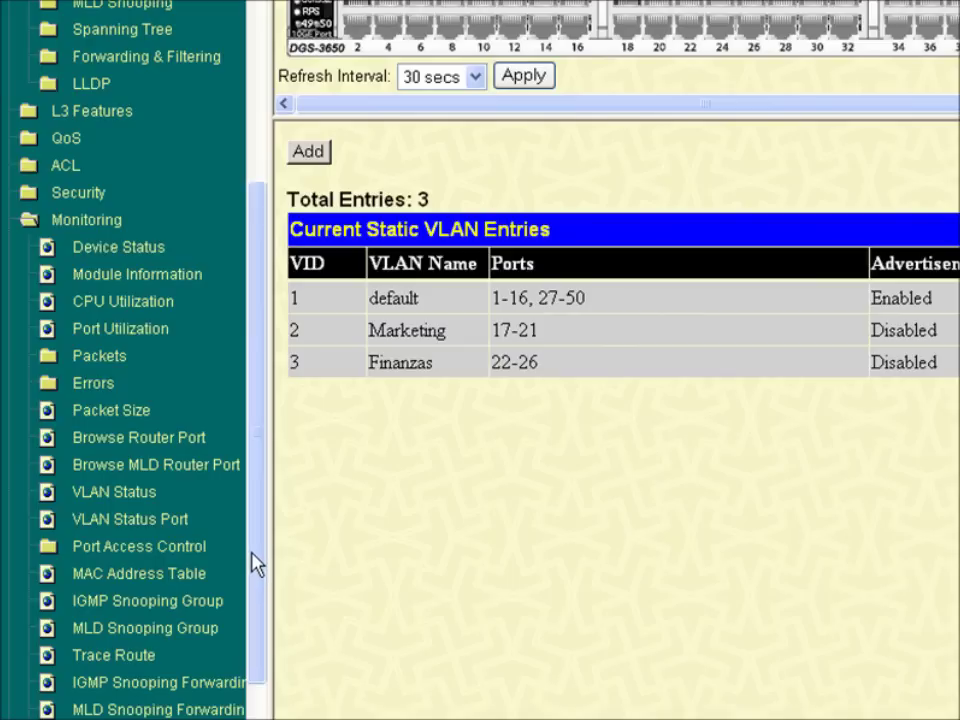
click(112, 495)
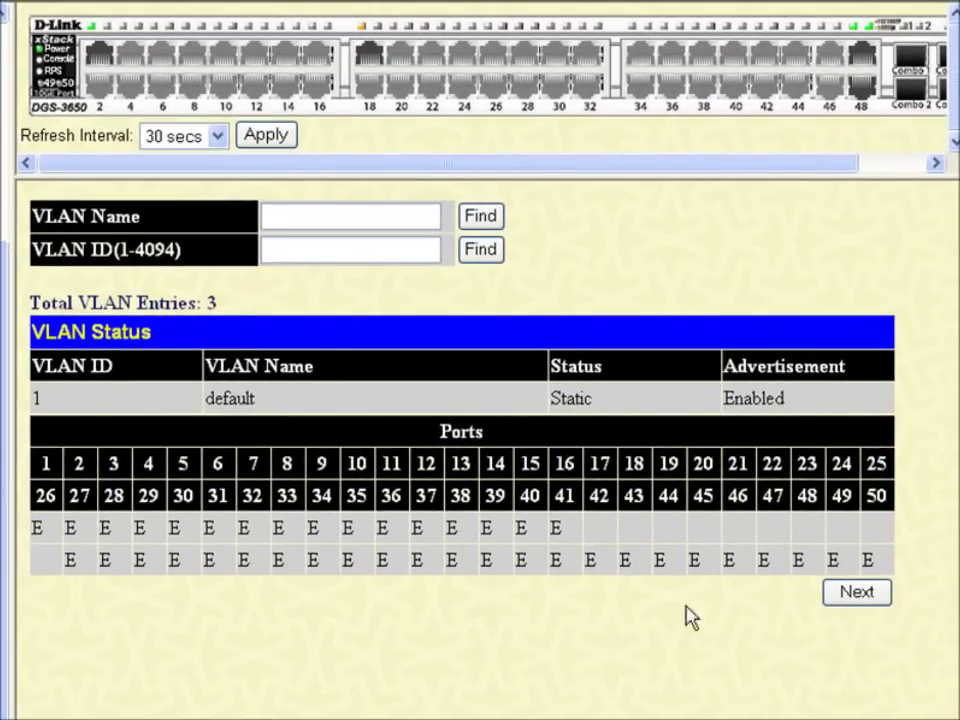
click(858, 593)
click(858, 593)
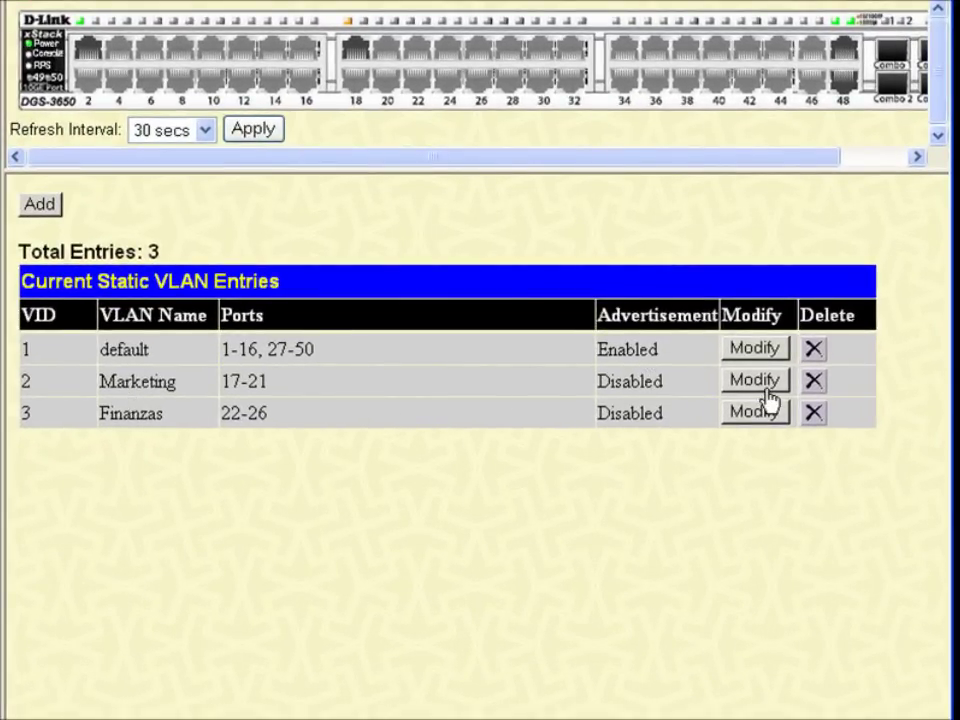
Step: Modify the default static VLAN by tagging ports 47 and 48, apply the change, and show all static VLAN entries
click(755, 350)
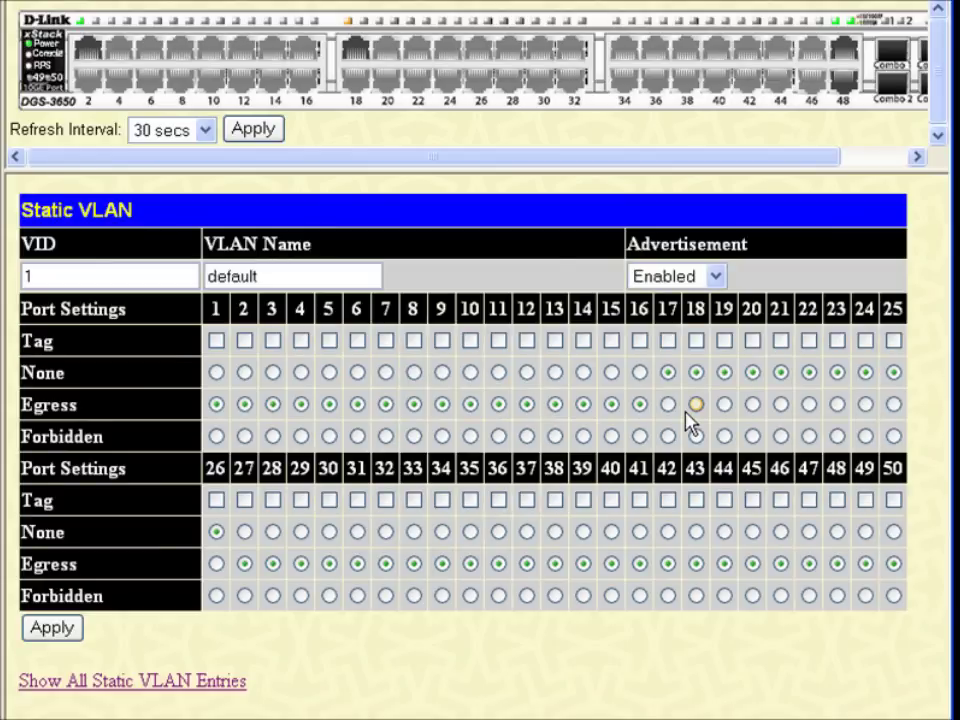
click(837, 500)
click(809, 500)
click(62, 632)
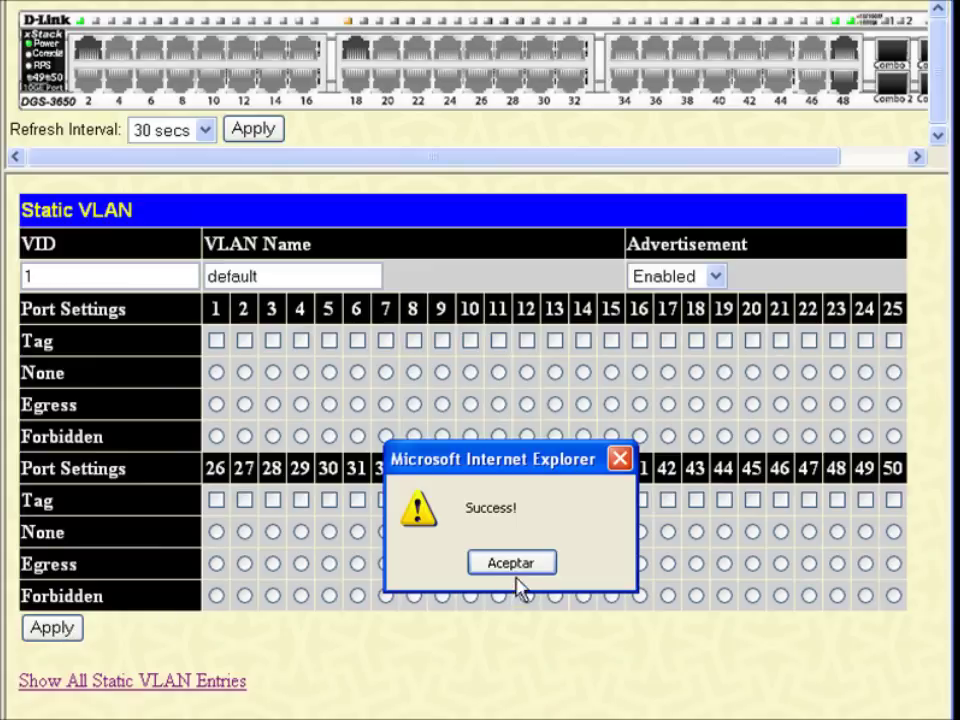
click(512, 568)
click(152, 684)
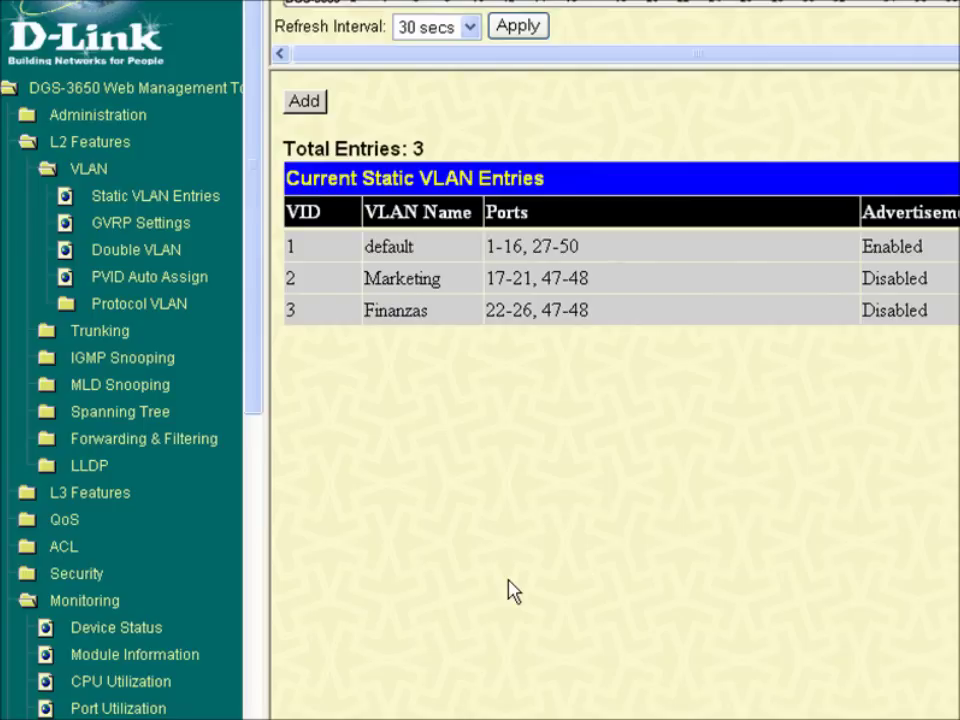
Step: Display the VLAN Status page and examine the membership of ports 47 and 48 in the Marketing VLAN
drag(261, 413, 255, 561)
click(135, 575)
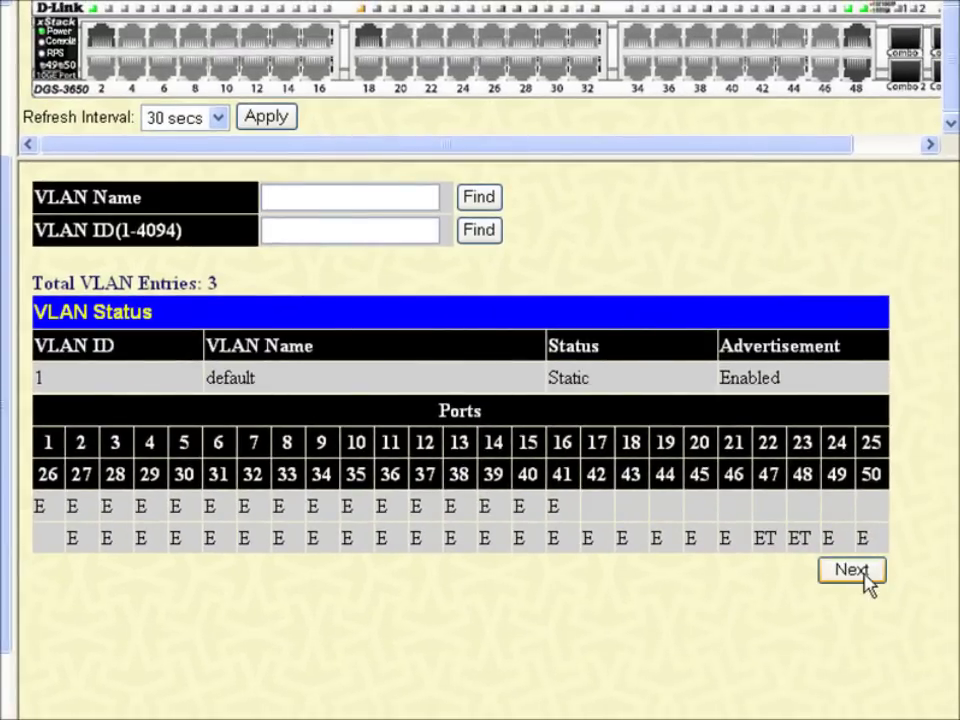
click(862, 574)
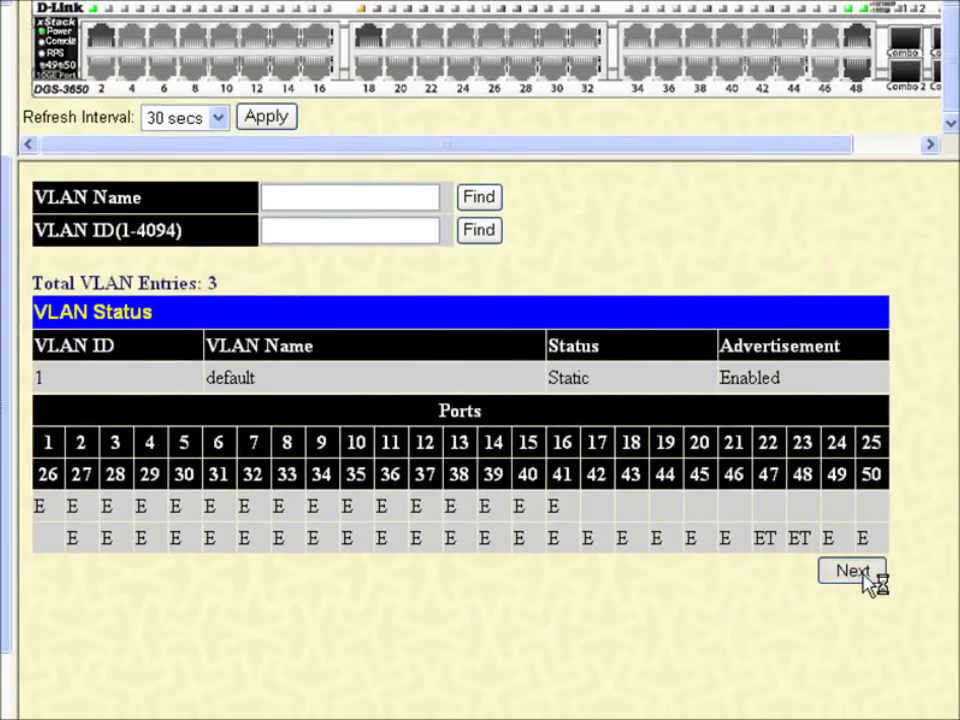
double_click(806, 540)
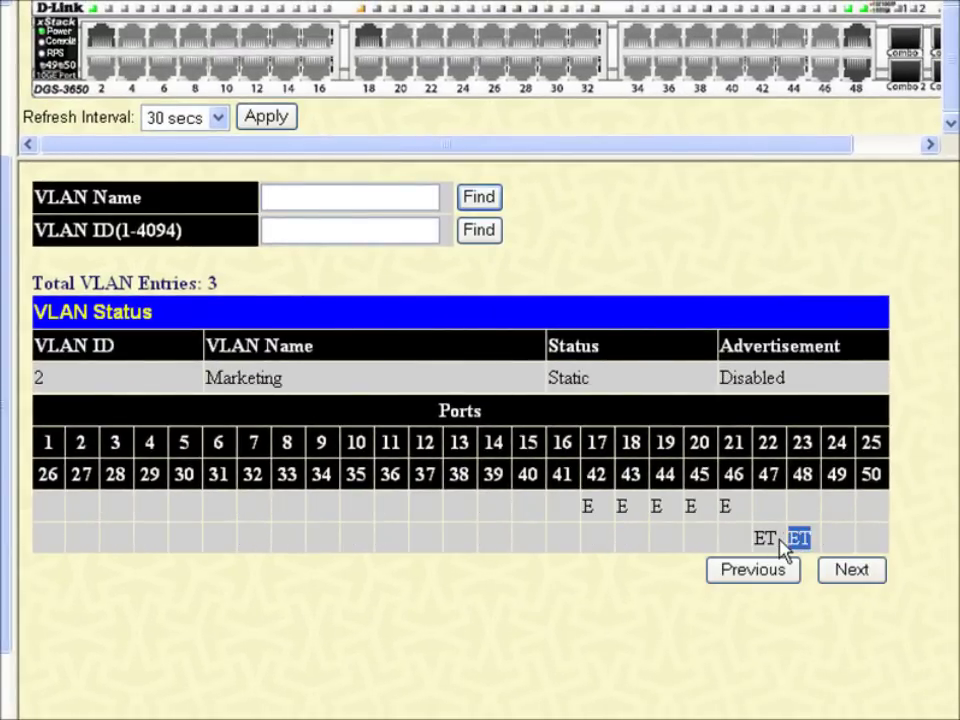
double_click(765, 539)
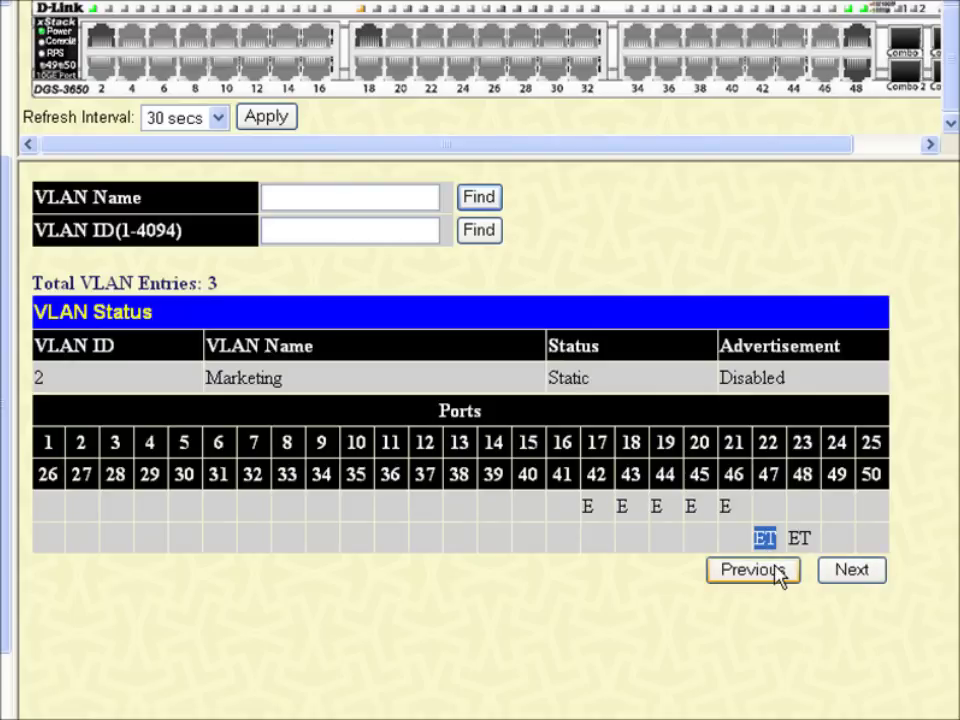
Step: Examine ports 47 and 48 in the Finanzas VLAN's status, and return to the default VLAN's status to compare them
click(853, 572)
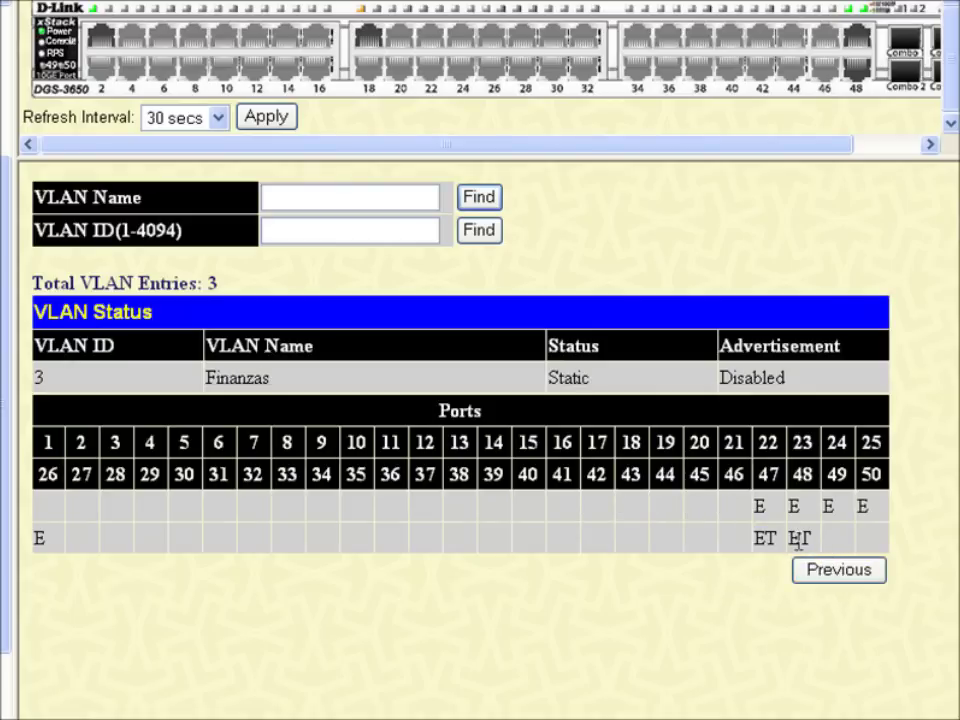
double_click(765, 539)
click(816, 569)
click(788, 572)
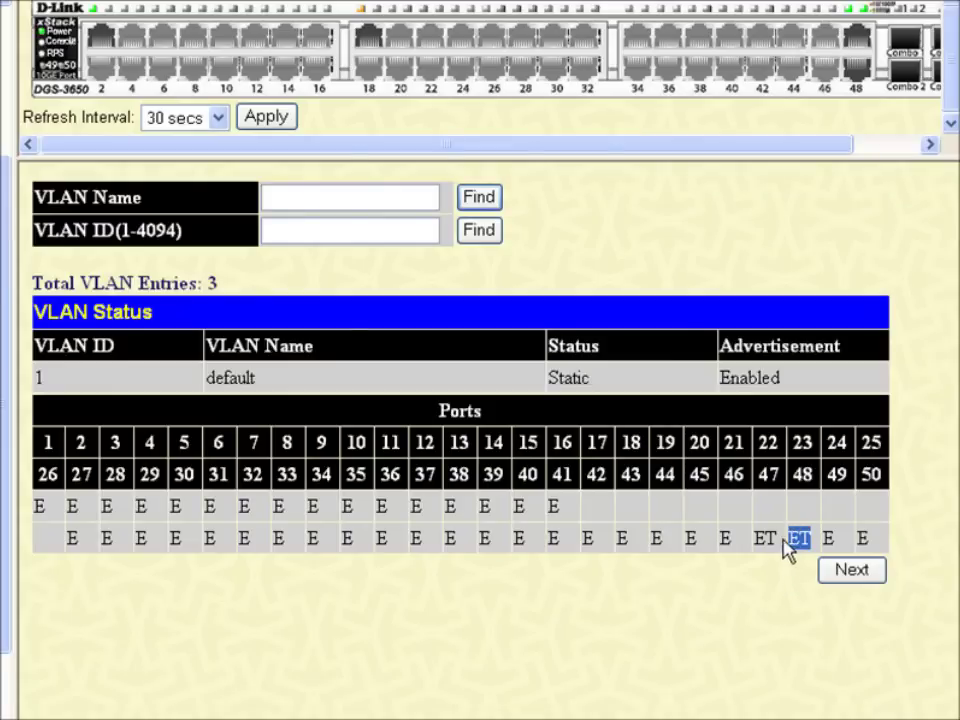
double_click(765, 539)
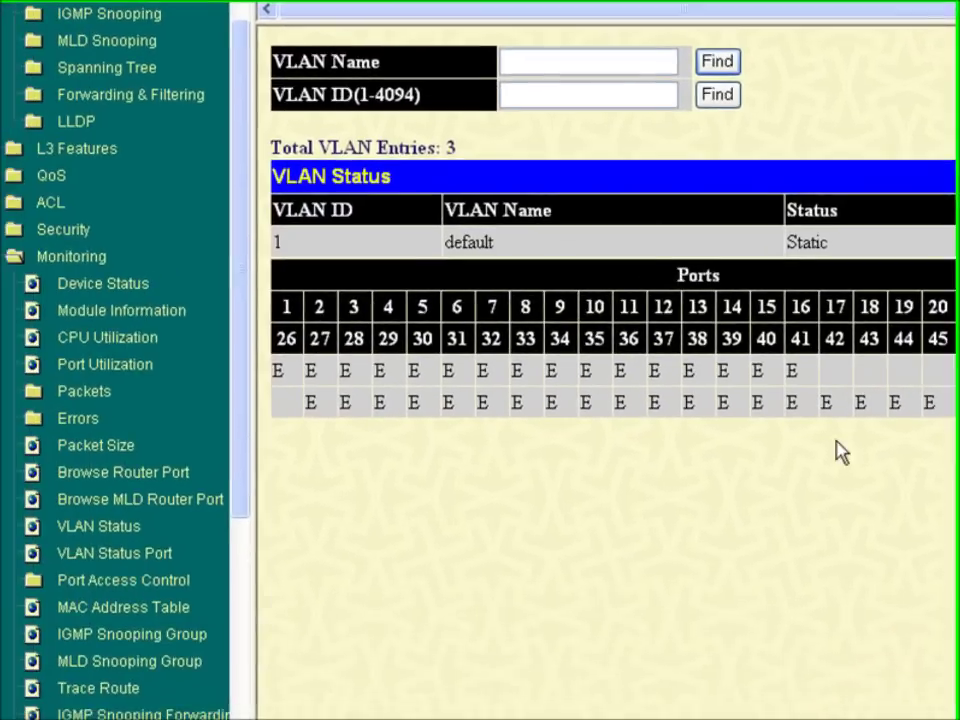